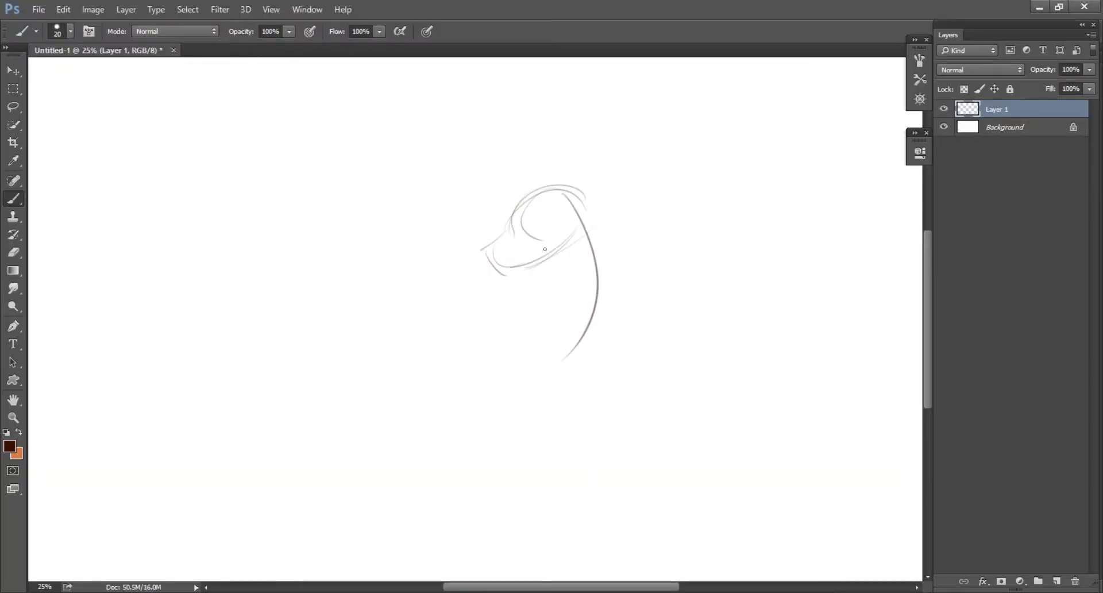
Sketch the jaw, mouth, neck, back and body outline with the size-20 brush.
{"action": "left_click_drag", "start_coordinate": [556, 252], "coordinate": [495, 270]}
{"action": "left_click_drag", "start_coordinate": [503, 230], "coordinate": [494, 275]}
{"action": "mouse_move", "coordinate": [586, 237]}
{"action": "left_mouse_down"}
{"action": "mouse_move", "coordinate": [522, 261]}
{"action": "mouse_move", "coordinate": [492, 334]}
{"action": "left_mouse_up"}
{"action": "left_click_drag", "start_coordinate": [534, 270], "coordinate": [524, 345]}
{"action": "left_click_drag", "start_coordinate": [591, 230], "coordinate": [568, 379]}
{"action": "left_click_drag", "start_coordinate": [520, 322], "coordinate": [331, 434]}
{"action": "left_click_drag", "start_coordinate": [486, 352], "coordinate": [359, 420]}
{"action": "left_click_drag", "start_coordinate": [371, 373], "coordinate": [352, 419]}
Sketch a front leg from the chest, a hoof, the belly curves and a hind leg.
{"action": "left_click_drag", "start_coordinate": [352, 326], "coordinate": [364, 513]}
{"action": "left_click_drag", "start_coordinate": [405, 361], "coordinate": [364, 498]}
{"action": "left_click_drag", "start_coordinate": [397, 416], "coordinate": [356, 533]}
{"action": "mouse_move", "coordinate": [367, 425]}
{"action": "left_mouse_down"}
{"action": "mouse_move", "coordinate": [345, 460]}
{"action": "mouse_move", "coordinate": [363, 535]}
{"action": "left_mouse_up"}
{"action": "left_click_drag", "start_coordinate": [367, 471], "coordinate": [382, 531]}
{"action": "left_click_drag", "start_coordinate": [402, 408], "coordinate": [568, 345]}
{"action": "mouse_move", "coordinate": [382, 372]}
{"action": "left_mouse_down"}
{"action": "mouse_move", "coordinate": [572, 334]}
{"action": "mouse_move", "coordinate": [549, 506]}
{"action": "left_mouse_up"}
{"action": "left_click_drag", "start_coordinate": [550, 469], "coordinate": [576, 528]}
Add the chest line, second hind leg and thigh, a hooked tail, and the second foreleg.
{"action": "left_click_drag", "start_coordinate": [527, 267], "coordinate": [547, 357]}
{"action": "left_click_drag", "start_coordinate": [543, 413], "coordinate": [563, 522]}
{"action": "left_click_drag", "start_coordinate": [513, 384], "coordinate": [563, 537]}
{"action": "left_click_drag", "start_coordinate": [550, 430], "coordinate": [527, 527]}
{"action": "left_click_drag", "start_coordinate": [552, 372], "coordinate": [635, 388]}
{"action": "mouse_move", "coordinate": [590, 316]}
{"action": "left_mouse_down"}
{"action": "mouse_move", "coordinate": [656, 368]}
{"action": "mouse_move", "coordinate": [665, 395]}
{"action": "mouse_move", "coordinate": [607, 451]}
{"action": "left_mouse_up"}
{"action": "left_click_drag", "start_coordinate": [636, 387], "coordinate": [584, 462]}
{"action": "left_click_drag", "start_coordinate": [638, 428], "coordinate": [586, 473]}
{"action": "left_click_drag", "start_coordinate": [491, 392], "coordinate": [453, 455]}
{"action": "mouse_move", "coordinate": [443, 391]}
{"action": "left_mouse_down"}
{"action": "mouse_move", "coordinate": [423, 442]}
{"action": "mouse_move", "coordinate": [451, 483]}
{"action": "left_mouse_up"}
Erase stray foreleg lines and add hoof strokes under the front and back feet.
{"action": "key", "text": "e"}
{"action": "left_click_drag", "start_coordinate": [456, 445], "coordinate": [481, 501]}
{"action": "key", "text": "b"}
{"action": "left_click_drag", "start_coordinate": [481, 499], "coordinate": [454, 506]}
{"action": "mouse_move", "coordinate": [361, 527]}
{"action": "left_mouse_down"}
{"action": "mouse_move", "coordinate": [391, 524]}
{"action": "mouse_move", "coordinate": [396, 534]}
{"action": "left_mouse_up"}
{"action": "scroll", "coordinate": [448, 528], "scroll_direction": "down", "scroll_amount": 1}
{"action": "mouse_move", "coordinate": [562, 535]}
{"action": "left_mouse_down"}
{"action": "mouse_move", "coordinate": [536, 532]}
{"action": "mouse_move", "coordinate": [570, 520]}
{"action": "left_mouse_up"}
{"action": "mouse_move", "coordinate": [406, 281]}
{"action": "left_mouse_down"}
{"action": "mouse_move", "coordinate": [357, 333]}
{"action": "mouse_move", "coordinate": [372, 408]}
{"action": "left_mouse_up"}
Rework the front leg: reinforce the chest line, erase and redraw the lower leg.
{"action": "left_click_drag", "start_coordinate": [359, 326], "coordinate": [369, 416]}
{"action": "mouse_move", "coordinate": [373, 379]}
{"action": "left_mouse_down"}
{"action": "mouse_move", "coordinate": [353, 428]}
{"action": "mouse_move", "coordinate": [345, 501]}
{"action": "left_mouse_up"}
{"action": "key", "text": "e"}
{"action": "mouse_move", "coordinate": [394, 402]}
{"action": "left_mouse_down"}
{"action": "mouse_move", "coordinate": [368, 441]}
{"action": "mouse_move", "coordinate": [423, 377]}
{"action": "left_mouse_up"}
{"action": "key", "text": "b"}
{"action": "mouse_move", "coordinate": [395, 426]}
{"action": "left_mouse_down"}
{"action": "mouse_move", "coordinate": [378, 442]}
{"action": "mouse_move", "coordinate": [365, 495]}
{"action": "left_mouse_up"}
{"action": "left_click_drag", "start_coordinate": [383, 435], "coordinate": [368, 498]}
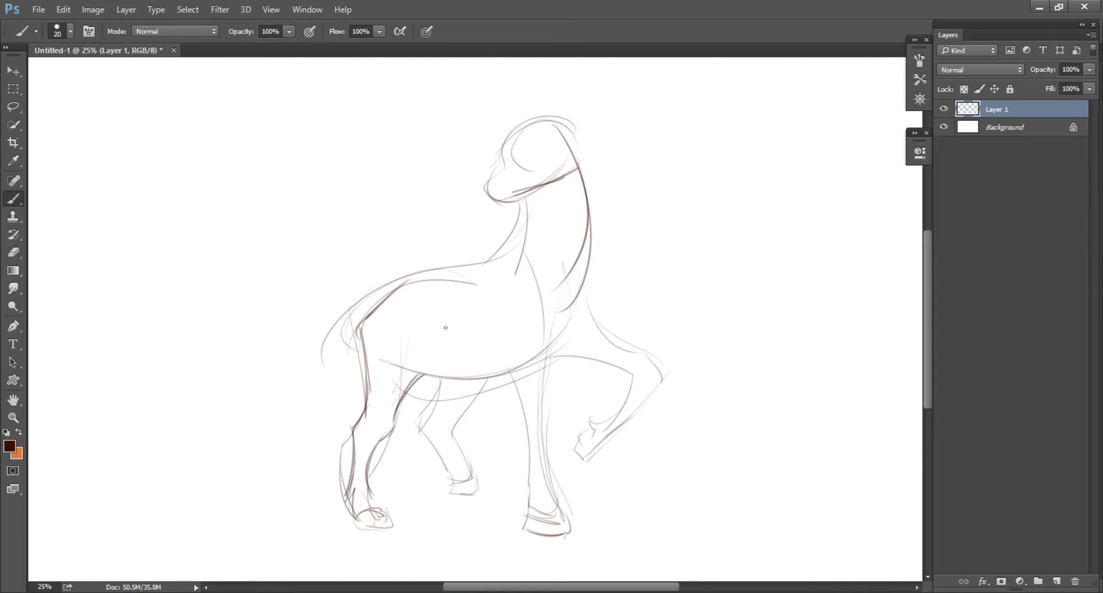
{"action": "mouse_move", "coordinate": [405, 338]}
{"action": "left_mouse_down"}
{"action": "mouse_move", "coordinate": [397, 379]}
{"action": "mouse_move", "coordinate": [497, 373]}
{"action": "left_mouse_up"}
Lasso-select the hind legs, shift them right, and redraw their lines.
{"action": "key", "text": "l"}
{"action": "mouse_move", "coordinate": [495, 425]}
{"action": "left_mouse_down"}
{"action": "mouse_move", "coordinate": [471, 541]}
{"action": "mouse_move", "coordinate": [495, 428]}
{"action": "left_mouse_up"}
{"action": "left_click_drag", "start_coordinate": [459, 452], "coordinate": [480, 450]}
{"action": "key", "text": "ctrl+d"}
{"action": "key", "text": "b"}
{"action": "left_click_drag", "start_coordinate": [495, 363], "coordinate": [514, 382]}
{"action": "left_click_drag", "start_coordinate": [508, 383], "coordinate": [530, 493]}
Darken the front and hind leg lines down to the hooves.
{"action": "left_click_drag", "start_coordinate": [520, 457], "coordinate": [539, 522]}
{"action": "mouse_move", "coordinate": [545, 339]}
{"action": "left_mouse_down"}
{"action": "mouse_move", "coordinate": [540, 440]}
{"action": "mouse_move", "coordinate": [554, 520]}
{"action": "mouse_move", "coordinate": [571, 531]}
{"action": "mouse_move", "coordinate": [556, 538]}
{"action": "mouse_move", "coordinate": [572, 540]}
{"action": "left_mouse_up"}
{"action": "mouse_move", "coordinate": [464, 373]}
{"action": "left_mouse_down"}
{"action": "mouse_move", "coordinate": [443, 425]}
{"action": "mouse_move", "coordinate": [467, 455]}
{"action": "left_mouse_up"}
{"action": "left_click_drag", "start_coordinate": [467, 457], "coordinate": [473, 479]}
{"action": "key", "text": "ctrl+z"}
{"action": "left_click_drag", "start_coordinate": [470, 477], "coordinate": [495, 473]}
{"action": "left_click_drag", "start_coordinate": [469, 423], "coordinate": [490, 474]}
{"action": "left_click_drag", "start_coordinate": [497, 377], "coordinate": [472, 419]}
{"action": "left_click_drag", "start_coordinate": [481, 408], "coordinate": [468, 431]}
{"action": "mouse_move", "coordinate": [393, 477]}
{"action": "left_mouse_down"}
{"action": "mouse_move", "coordinate": [397, 501]}
{"action": "mouse_move", "coordinate": [381, 511]}
{"action": "mouse_move", "coordinate": [408, 524]}
{"action": "left_mouse_up"}
Darken the belly junction, hind leg edge and thigh, and outline the raised hoof.
{"action": "left_click_drag", "start_coordinate": [568, 339], "coordinate": [537, 363]}
{"action": "mouse_move", "coordinate": [587, 264]}
{"action": "left_mouse_down"}
{"action": "mouse_move", "coordinate": [601, 334]}
{"action": "mouse_move", "coordinate": [648, 352]}
{"action": "mouse_move", "coordinate": [663, 374]}
{"action": "mouse_move", "coordinate": [615, 433]}
{"action": "left_mouse_up"}
{"action": "mouse_move", "coordinate": [547, 357]}
{"action": "left_mouse_down"}
{"action": "mouse_move", "coordinate": [618, 369]}
{"action": "mouse_move", "coordinate": [584, 457]}
{"action": "mouse_move", "coordinate": [624, 429]}
{"action": "left_mouse_up"}
{"action": "key", "text": "e"}
{"action": "key", "text": "b"}
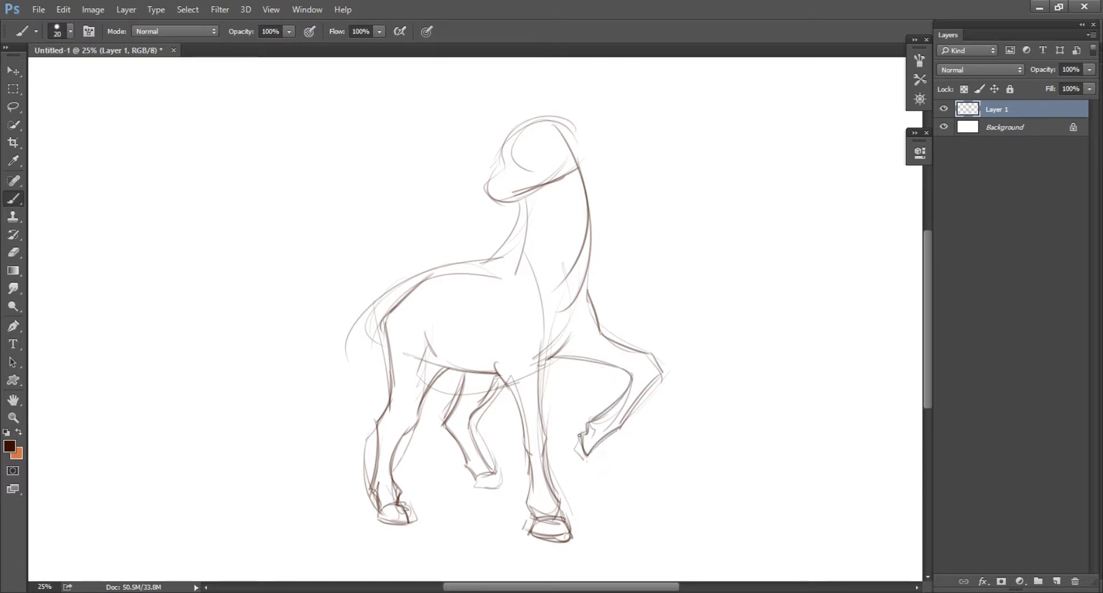
{"action": "left_click_drag", "start_coordinate": [570, 433], "coordinate": [579, 460]}
{"action": "scroll", "coordinate": [571, 389], "scroll_direction": "up", "scroll_amount": 3}
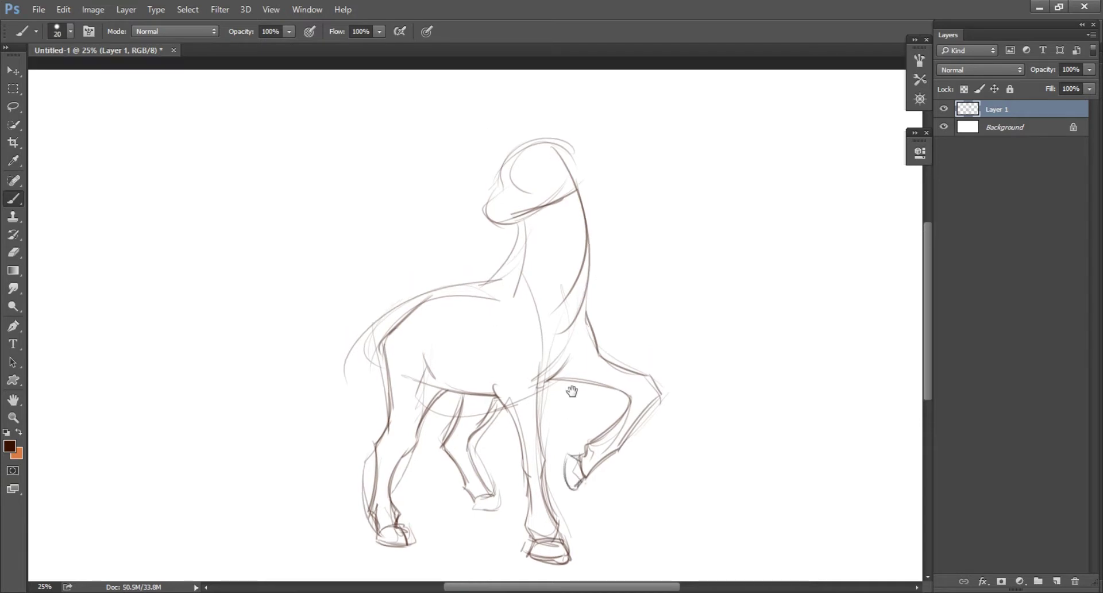
Add an ear stroke, erase the upper neck line, and redraw both neck lines.
{"action": "mouse_move", "coordinate": [570, 172]}
{"action": "left_mouse_down"}
{"action": "mouse_move", "coordinate": [565, 101]}
{"action": "mouse_move", "coordinate": [546, 148]}
{"action": "left_mouse_up"}
{"action": "key", "text": "e"}
{"action": "mouse_move", "coordinate": [565, 110]}
{"action": "left_mouse_down"}
{"action": "mouse_move", "coordinate": [559, 154]}
{"action": "mouse_move", "coordinate": [578, 281]}
{"action": "left_mouse_up"}
{"action": "key", "text": "b"}
{"action": "left_click_drag", "start_coordinate": [573, 161], "coordinate": [590, 270]}
{"action": "key", "text": "e"}
{"action": "key", "text": "b"}
{"action": "left_click_drag", "start_coordinate": [526, 230], "coordinate": [506, 284]}
Redraw the forehead, snout, muzzle and jaw lines of the head.
{"action": "key", "text": "e"}
{"action": "key", "text": "b"}
{"action": "mouse_move", "coordinate": [507, 163]}
{"action": "left_mouse_down"}
{"action": "mouse_move", "coordinate": [483, 224]}
{"action": "mouse_move", "coordinate": [533, 214]}
{"action": "mouse_move", "coordinate": [511, 190]}
{"action": "left_mouse_up"}
{"action": "key", "text": "e"}
{"action": "key", "text": "b"}
{"action": "mouse_move", "coordinate": [497, 225]}
{"action": "left_mouse_down"}
{"action": "mouse_move", "coordinate": [539, 216]}
{"action": "mouse_move", "coordinate": [514, 215]}
{"action": "mouse_move", "coordinate": [551, 176]}
{"action": "left_mouse_up"}
{"action": "key", "text": "e"}
{"action": "key", "text": "b"}
Draw the left ear and sketch the mane curving above and beside the head.
{"action": "key", "text": "e"}
{"action": "key", "text": "b"}
{"action": "left_click_drag", "start_coordinate": [512, 106], "coordinate": [533, 154]}
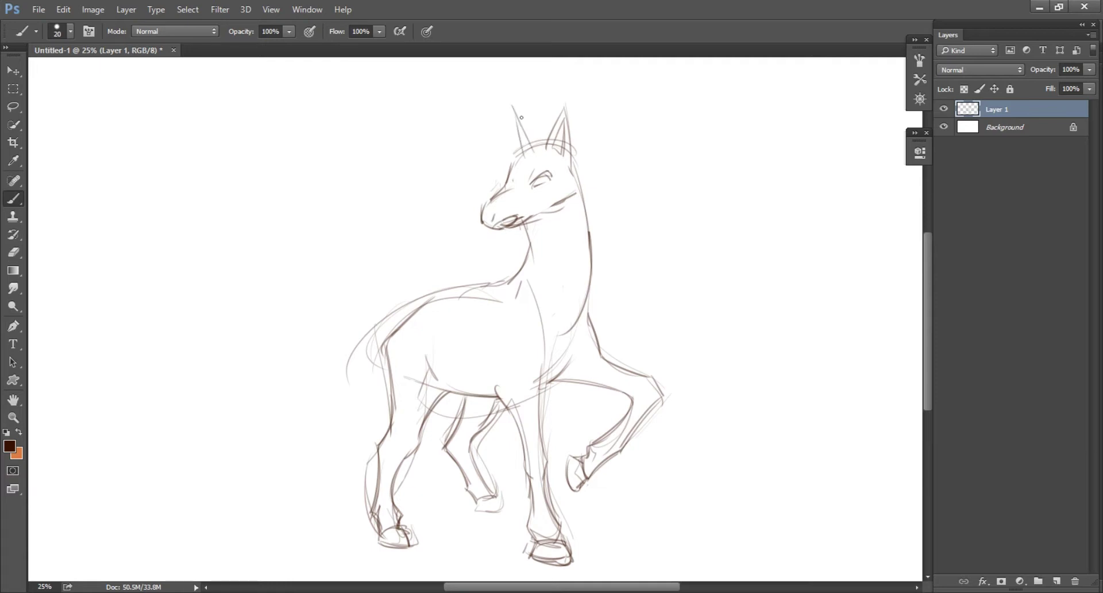
{"action": "mouse_move", "coordinate": [543, 98]}
{"action": "left_mouse_down"}
{"action": "mouse_move", "coordinate": [583, 76]}
{"action": "mouse_move", "coordinate": [655, 230]}
{"action": "mouse_move", "coordinate": [593, 251]}
{"action": "left_mouse_up"}
{"action": "mouse_move", "coordinate": [321, 202]}
{"action": "left_mouse_down"}
{"action": "mouse_move", "coordinate": [343, 217]}
{"action": "mouse_move", "coordinate": [445, 216]}
{"action": "mouse_move", "coordinate": [527, 246]}
{"action": "left_mouse_up"}
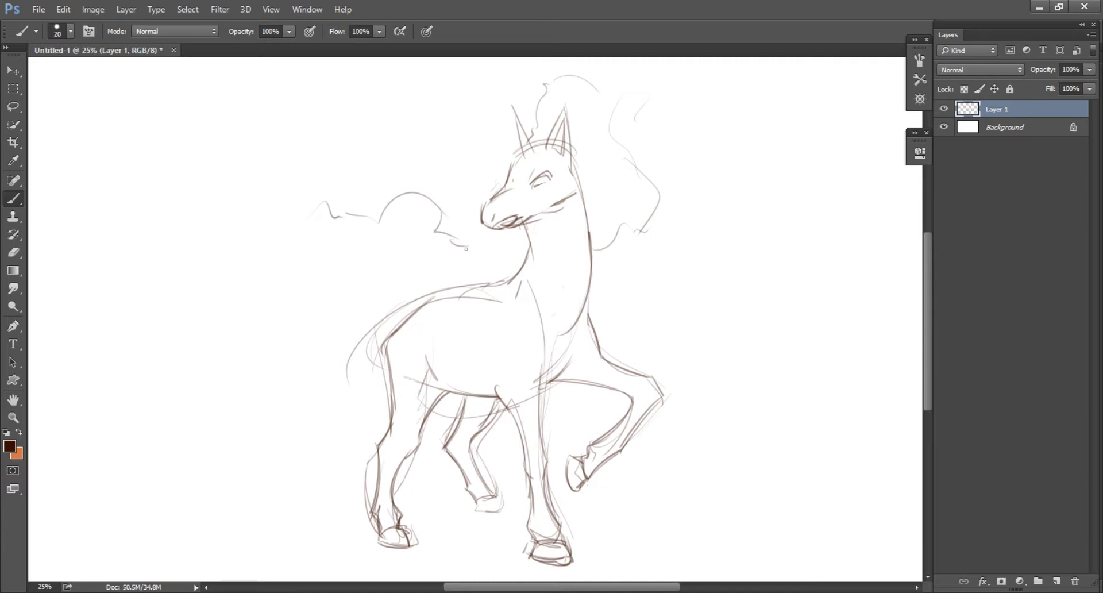
{"action": "mouse_move", "coordinate": [313, 204]}
{"action": "left_mouse_down"}
{"action": "mouse_move", "coordinate": [423, 167]}
{"action": "mouse_move", "coordinate": [467, 171]}
{"action": "left_mouse_up"}
Sketch the flowing flame tail and flames around the legs, belly and chest.
{"action": "mouse_move", "coordinate": [261, 310]}
{"action": "left_mouse_down"}
{"action": "mouse_move", "coordinate": [489, 281]}
{"action": "mouse_move", "coordinate": [247, 344]}
{"action": "mouse_move", "coordinate": [304, 326]}
{"action": "left_mouse_up"}
{"action": "mouse_move", "coordinate": [315, 326]}
{"action": "left_mouse_down"}
{"action": "mouse_move", "coordinate": [351, 370]}
{"action": "mouse_move", "coordinate": [382, 359]}
{"action": "left_mouse_up"}
{"action": "mouse_move", "coordinate": [377, 394]}
{"action": "left_mouse_down"}
{"action": "mouse_move", "coordinate": [474, 483]}
{"action": "mouse_move", "coordinate": [480, 510]}
{"action": "left_mouse_up"}
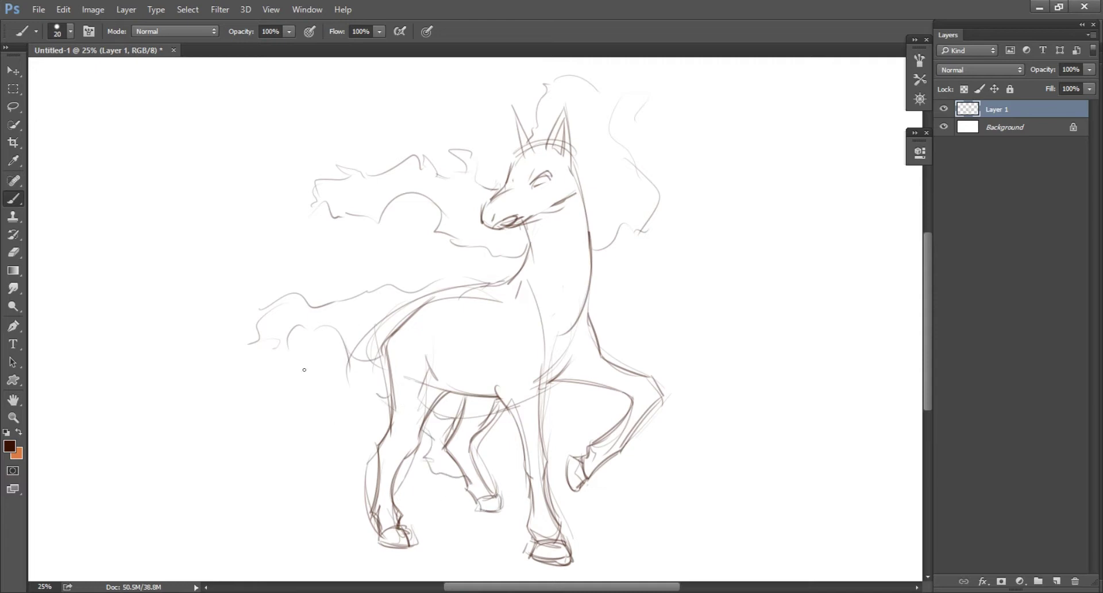
{"action": "mouse_move", "coordinate": [297, 475]}
{"action": "left_mouse_down"}
{"action": "mouse_move", "coordinate": [371, 511]}
{"action": "mouse_move", "coordinate": [334, 451]}
{"action": "left_mouse_up"}
{"action": "left_click_drag", "start_coordinate": [339, 445], "coordinate": [375, 477]}
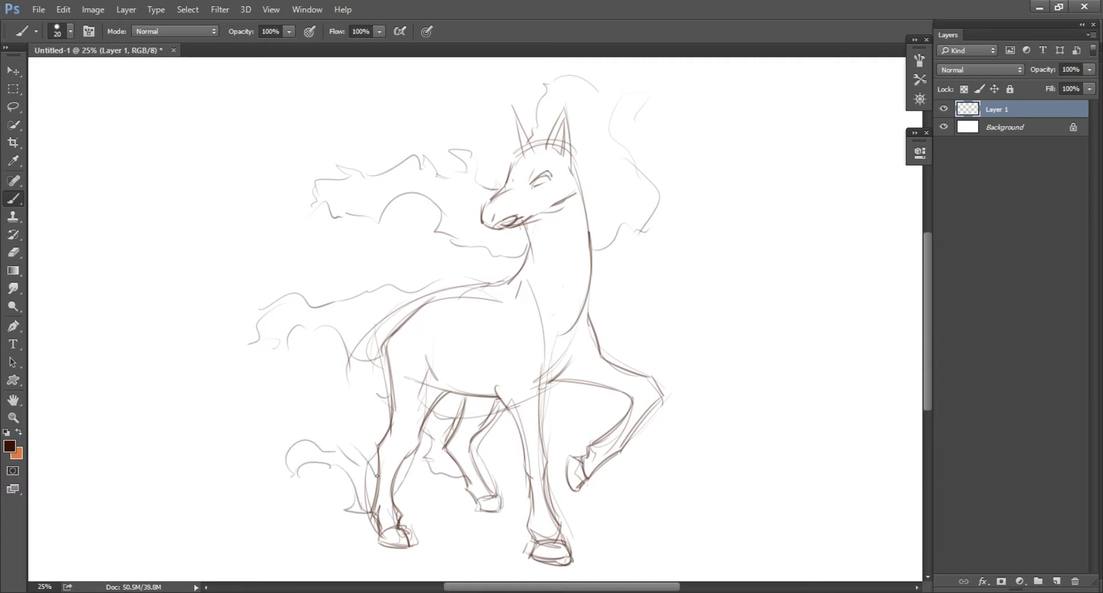
{"action": "mouse_move", "coordinate": [462, 436]}
{"action": "left_mouse_down"}
{"action": "mouse_move", "coordinate": [491, 487]}
{"action": "mouse_move", "coordinate": [540, 530]}
{"action": "mouse_move", "coordinate": [486, 455]}
{"action": "mouse_move", "coordinate": [529, 487]}
{"action": "left_mouse_up"}
{"action": "mouse_move", "coordinate": [581, 391]}
{"action": "left_mouse_down"}
{"action": "mouse_move", "coordinate": [603, 433]}
{"action": "mouse_move", "coordinate": [629, 408]}
{"action": "mouse_move", "coordinate": [603, 420]}
{"action": "left_mouse_up"}
{"action": "left_click_drag", "start_coordinate": [610, 355], "coordinate": [628, 339]}
Add strokes along the neck and erase part of them and the chest line.
{"action": "left_click_drag", "start_coordinate": [418, 304], "coordinate": [455, 317]}
{"action": "mouse_move", "coordinate": [473, 310]}
{"action": "left_mouse_down"}
{"action": "mouse_move", "coordinate": [521, 280]}
{"action": "mouse_move", "coordinate": [374, 342]}
{"action": "mouse_move", "coordinate": [385, 328]}
{"action": "mouse_move", "coordinate": [437, 386]}
{"action": "left_mouse_up"}
{"action": "key", "text": "e"}
{"action": "key", "text": "b"}
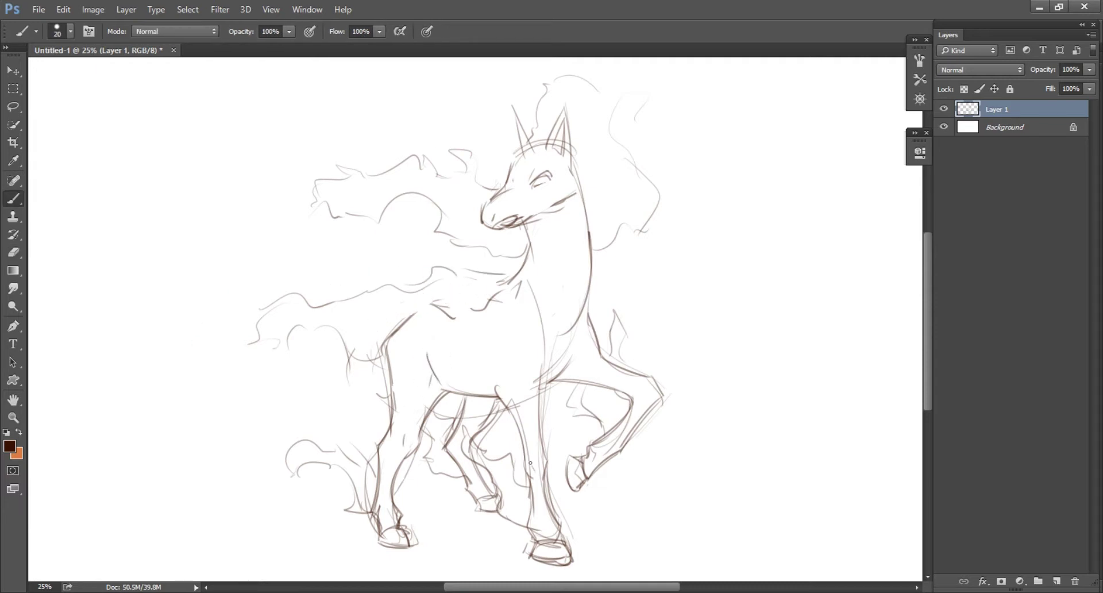
{"action": "key", "text": "e"}
{"action": "left_click_drag", "start_coordinate": [543, 356], "coordinate": [525, 422]}
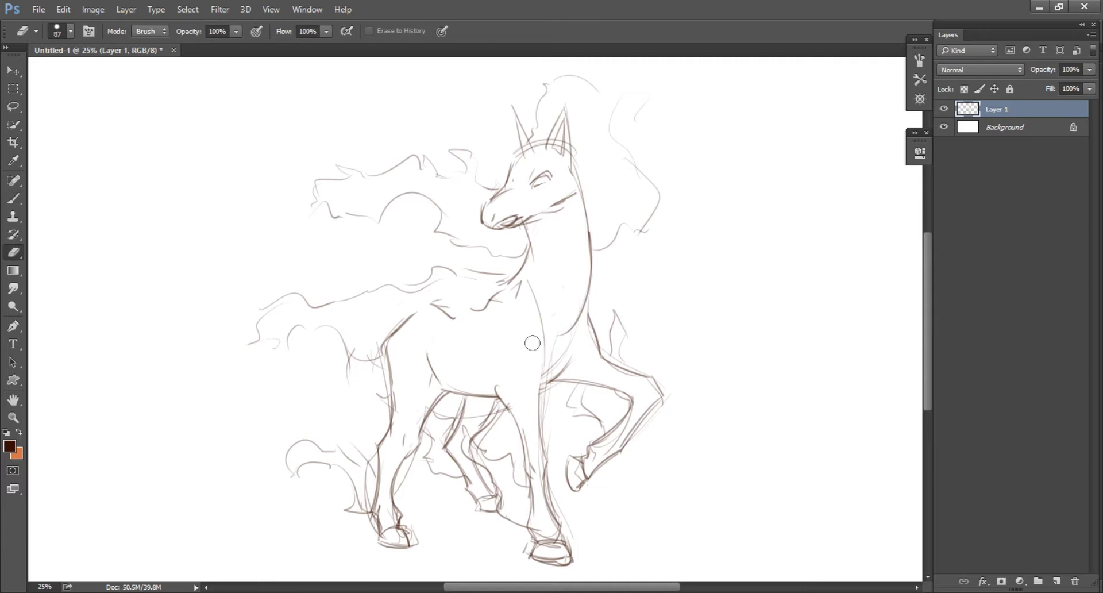
{"action": "key", "text": "b"}
{"action": "key", "text": "e"}
{"action": "key", "text": "b"}
Add short chest strokes, trim the jaw and forehead lines, and touch up the horn.
{"action": "mouse_move", "coordinate": [539, 331]}
{"action": "left_mouse_down"}
{"action": "mouse_move", "coordinate": [550, 375]}
{"action": "mouse_move", "coordinate": [537, 404]}
{"action": "left_mouse_up"}
{"action": "key", "text": "e"}
{"action": "key", "text": "b"}
{"action": "key", "text": "e"}
{"action": "mouse_move", "coordinate": [565, 205]}
{"action": "left_mouse_down"}
{"action": "mouse_move", "coordinate": [565, 232]}
{"action": "mouse_move", "coordinate": [541, 214]}
{"action": "mouse_move", "coordinate": [517, 158]}
{"action": "mouse_move", "coordinate": [481, 215]}
{"action": "left_mouse_up"}
{"action": "key", "text": "b"}
{"action": "key", "text": "e"}
{"action": "key", "text": "b"}
{"action": "key", "text": "e"}
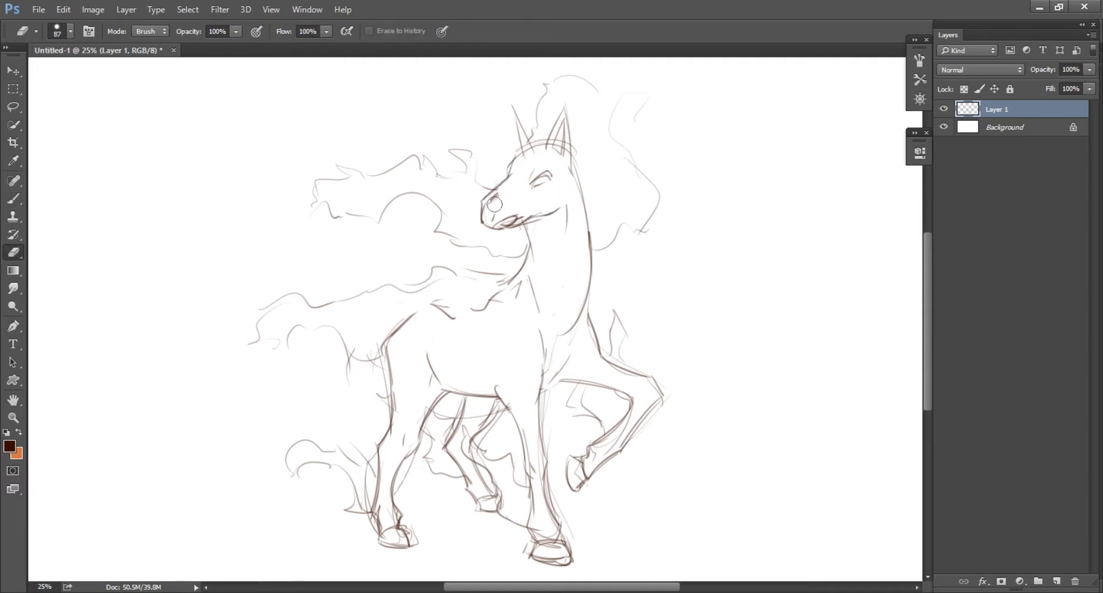
{"action": "key", "text": "b"}
{"action": "left_click_drag", "start_coordinate": [534, 128], "coordinate": [533, 107]}
Fade Layer 1 to 37% opacity, lock it, and add a new layer above.
{"action": "left_click_drag", "start_coordinate": [1090, 70], "coordinate": [1057, 80]}
{"action": "left_click", "coordinate": [1010, 88]}
{"action": "key", "text": "ctrl+shift+alt+n"}
{"action": "right_click", "coordinate": [558, 287]}
{"action": "key", "text": "F5"}
{"action": "key", "text": "F5"}
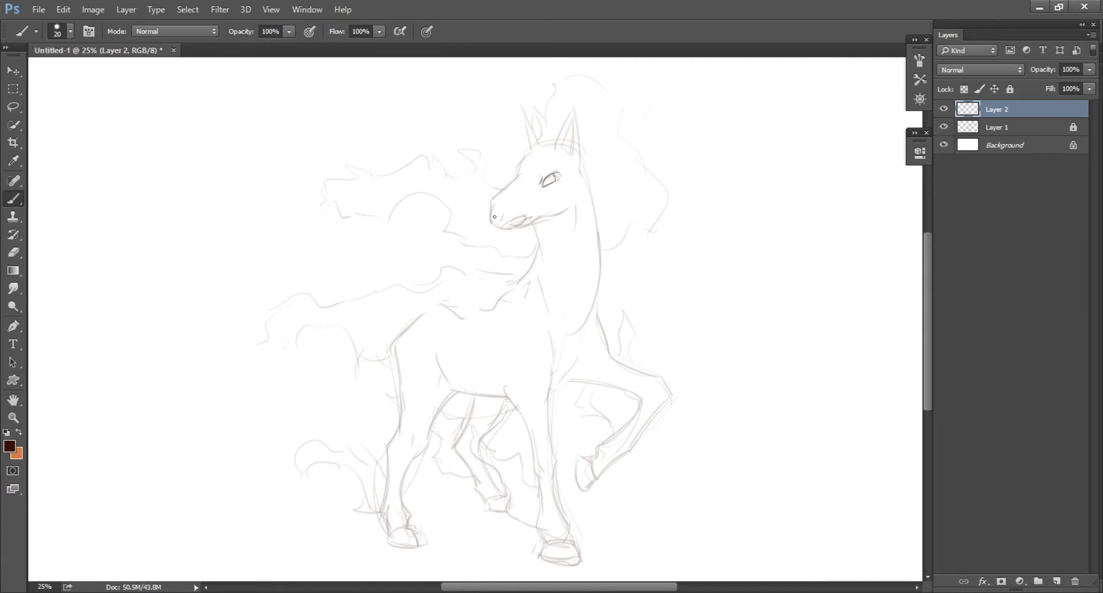
Ink the horn lines, head outline and straight face line, undoing a stray mouth stroke.
{"action": "left_click_drag", "start_coordinate": [522, 106], "coordinate": [534, 156]}
{"action": "mouse_move", "coordinate": [522, 106]}
{"action": "left_mouse_down"}
{"action": "mouse_move", "coordinate": [544, 150]}
{"action": "mouse_move", "coordinate": [519, 172]}
{"action": "left_mouse_up"}
{"action": "left_click", "coordinate": [494, 202], "text": "shift"}
{"action": "left_click_drag", "start_coordinate": [532, 218], "coordinate": [568, 208]}
{"action": "key", "text": "ctrl+z"}
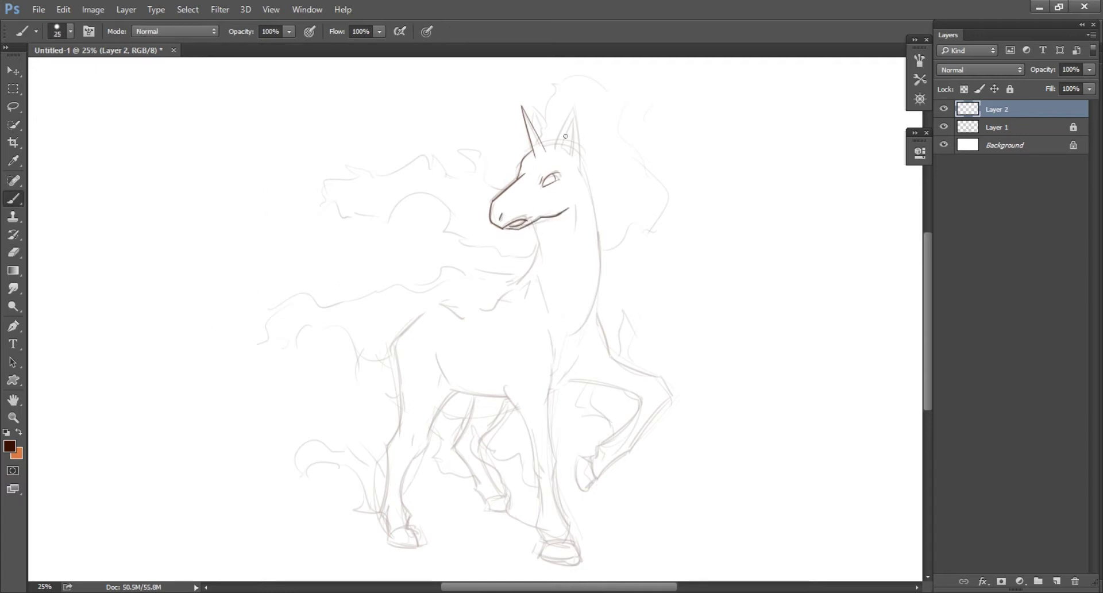
Outline the right ear and the raised foreleg's bend, upper edge and hoof.
{"action": "mouse_move", "coordinate": [550, 145]}
{"action": "left_mouse_down"}
{"action": "mouse_move", "coordinate": [574, 107]}
{"action": "mouse_move", "coordinate": [582, 166]}
{"action": "mouse_move", "coordinate": [573, 122]}
{"action": "mouse_move", "coordinate": [573, 160]}
{"action": "mouse_move", "coordinate": [599, 274]}
{"action": "mouse_move", "coordinate": [673, 389]}
{"action": "left_mouse_up"}
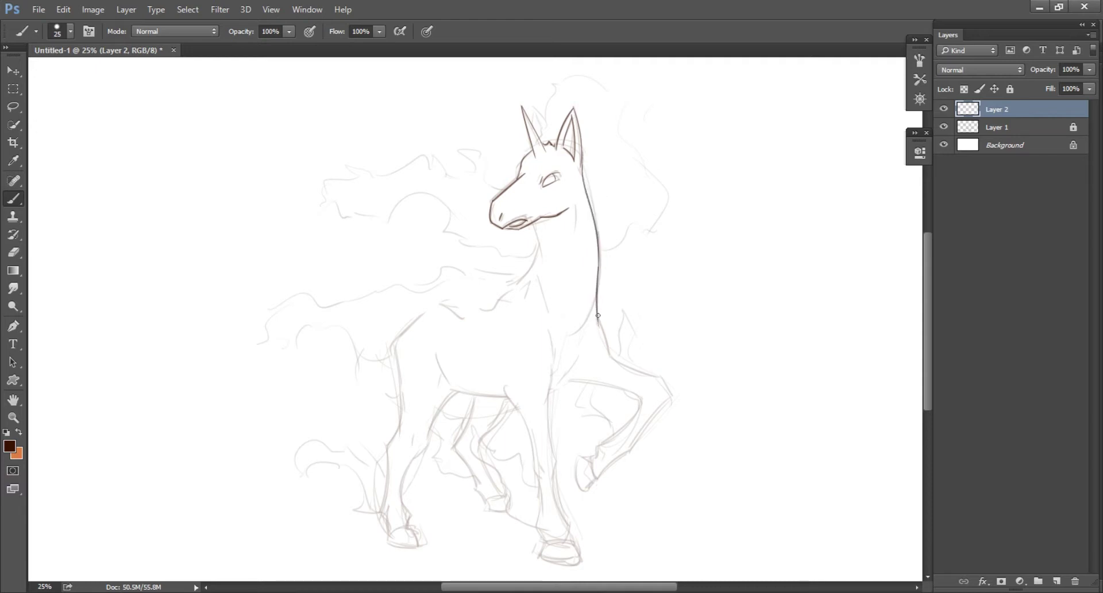
{"action": "left_click_drag", "start_coordinate": [662, 379], "coordinate": [625, 452]}
{"action": "mouse_move", "coordinate": [549, 379]}
{"action": "left_mouse_down"}
{"action": "mouse_move", "coordinate": [640, 396]}
{"action": "mouse_move", "coordinate": [596, 445]}
{"action": "left_mouse_up"}
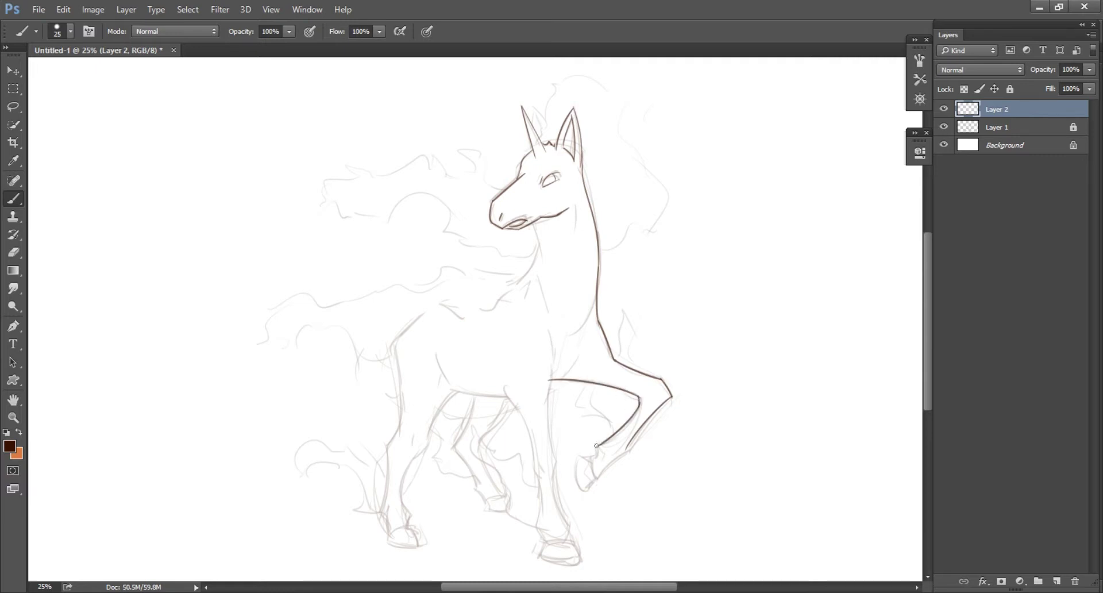
{"action": "mouse_move", "coordinate": [628, 447]}
{"action": "left_mouse_down"}
{"action": "mouse_move", "coordinate": [596, 478]}
{"action": "mouse_move", "coordinate": [595, 468]}
{"action": "mouse_move", "coordinate": [599, 482]}
{"action": "left_mouse_up"}
Ink the chest down into the front leg, undoing unwanted leg strokes.
{"action": "mouse_move", "coordinate": [549, 362]}
{"action": "left_mouse_down"}
{"action": "mouse_move", "coordinate": [543, 414]}
{"action": "mouse_move", "coordinate": [566, 524]}
{"action": "left_mouse_up"}
{"action": "left_click_drag", "start_coordinate": [498, 385], "coordinate": [532, 460]}
{"action": "key", "text": "ctrl+z"}
{"action": "key", "text": "e"}
{"action": "key", "text": "b"}
{"action": "mouse_move", "coordinate": [529, 454]}
{"action": "left_mouse_down"}
{"action": "mouse_move", "coordinate": [538, 529]}
{"action": "mouse_move", "coordinate": [581, 565]}
{"action": "left_mouse_up"}
{"action": "key", "text": "ctrl+z"}
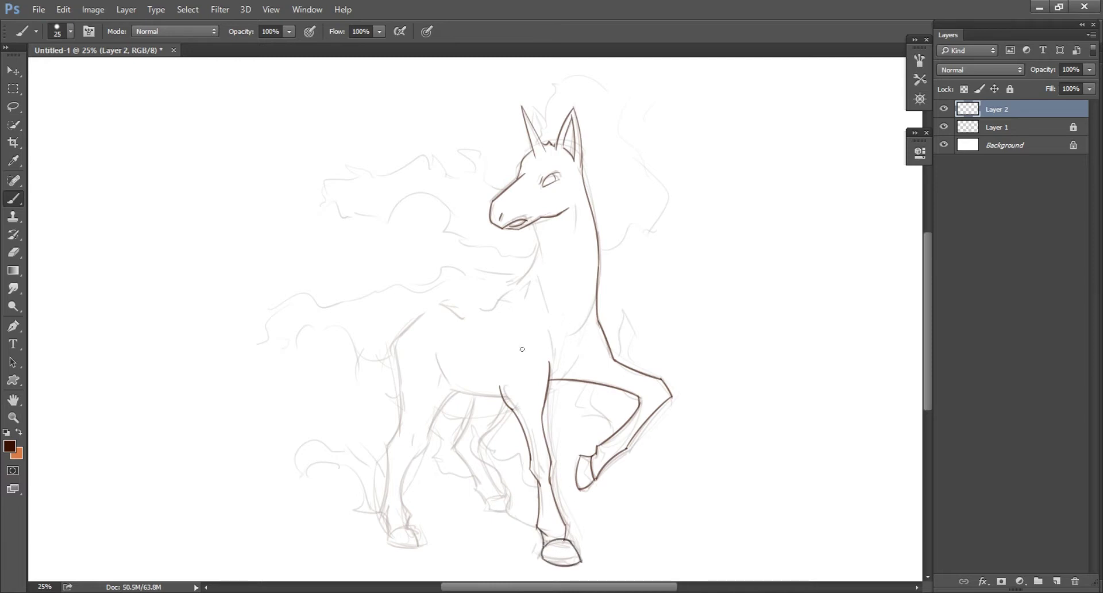
Ink the belly, hind leg and front leg lines, then add Layer 3.
{"action": "mouse_move", "coordinate": [455, 391]}
{"action": "left_mouse_down"}
{"action": "mouse_move", "coordinate": [501, 398]}
{"action": "mouse_move", "coordinate": [430, 432]}
{"action": "left_mouse_up"}
{"action": "mouse_move", "coordinate": [456, 392]}
{"action": "left_mouse_down"}
{"action": "mouse_move", "coordinate": [418, 454]}
{"action": "mouse_move", "coordinate": [410, 513]}
{"action": "left_mouse_up"}
{"action": "mouse_move", "coordinate": [432, 305]}
{"action": "left_mouse_down"}
{"action": "mouse_move", "coordinate": [379, 447]}
{"action": "mouse_move", "coordinate": [384, 509]}
{"action": "mouse_move", "coordinate": [418, 531]}
{"action": "mouse_move", "coordinate": [391, 541]}
{"action": "mouse_move", "coordinate": [418, 534]}
{"action": "left_mouse_up"}
{"action": "key", "text": "ctrl+z"}
{"action": "key", "text": "ctrl+shift+alt+n"}
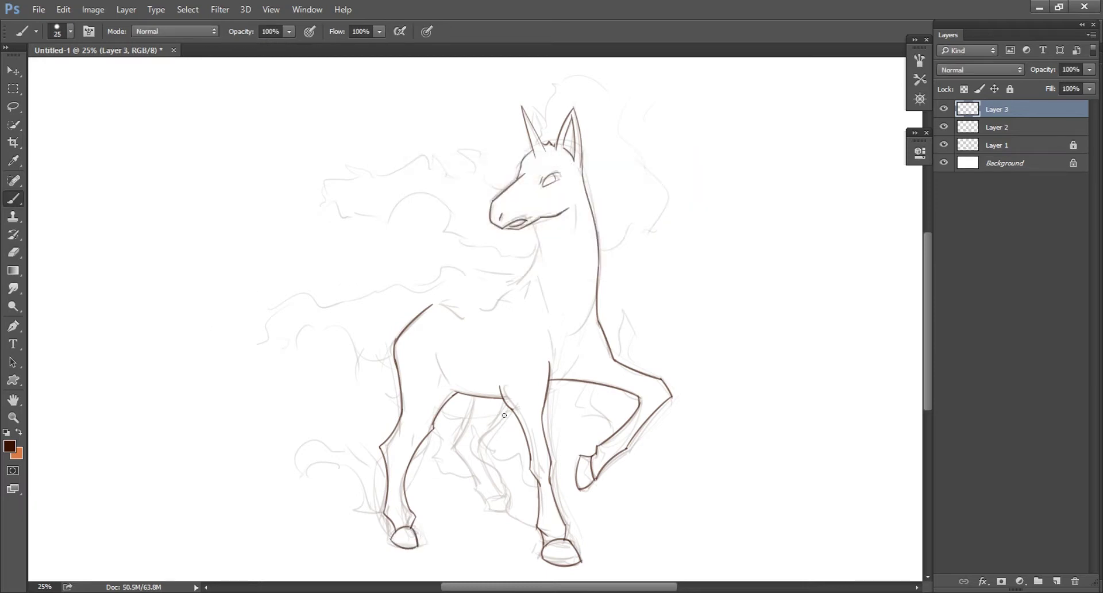
Ink the hind leg down from the belly, undoing a stray neck stroke.
{"action": "key", "text": "e"}
{"action": "key", "text": "b"}
{"action": "mouse_move", "coordinate": [475, 397]}
{"action": "left_mouse_down"}
{"action": "mouse_move", "coordinate": [466, 455]}
{"action": "mouse_move", "coordinate": [477, 492]}
{"action": "mouse_move", "coordinate": [500, 498]}
{"action": "mouse_move", "coordinate": [493, 510]}
{"action": "left_mouse_up"}
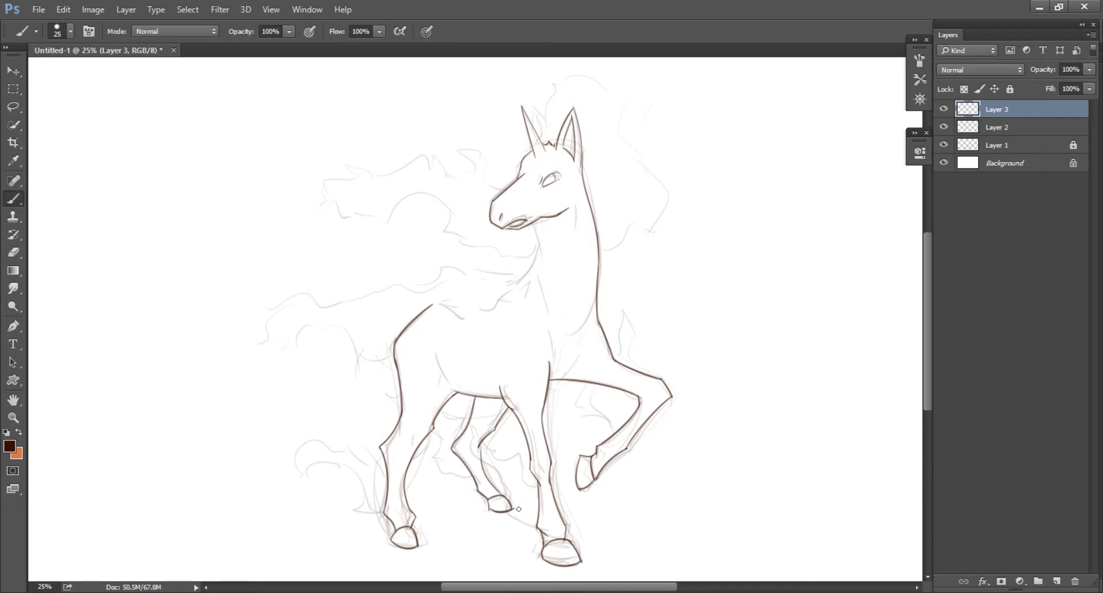
{"action": "mouse_move", "coordinate": [534, 223]}
{"action": "left_mouse_down"}
{"action": "mouse_move", "coordinate": [547, 261]}
{"action": "mouse_move", "coordinate": [537, 291]}
{"action": "mouse_move", "coordinate": [558, 307]}
{"action": "mouse_move", "coordinate": [557, 377]}
{"action": "left_mouse_up"}
{"action": "key", "text": "ctrl+z"}
{"action": "key", "text": "ctrl+z"}
Ink the belly curve and cancel the New Layer dialog.
{"action": "left_click_drag", "start_coordinate": [436, 347], "coordinate": [451, 380]}
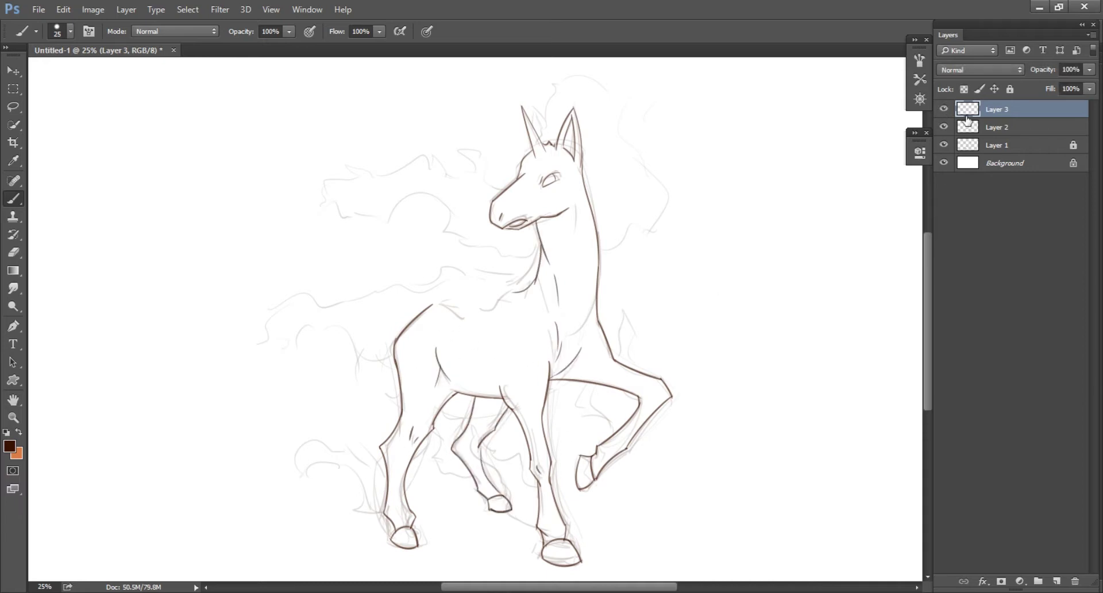
{"action": "key", "text": "e"}
{"action": "key", "text": "ctrl+shift+n"}
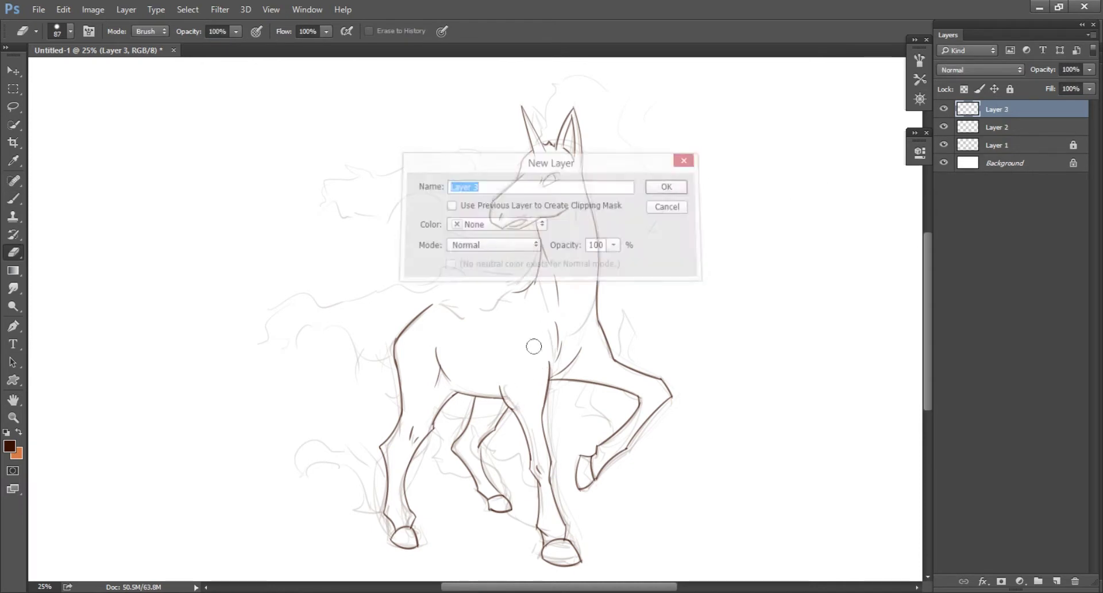
{"action": "key", "text": "Escape"}
{"action": "key", "text": "b"}
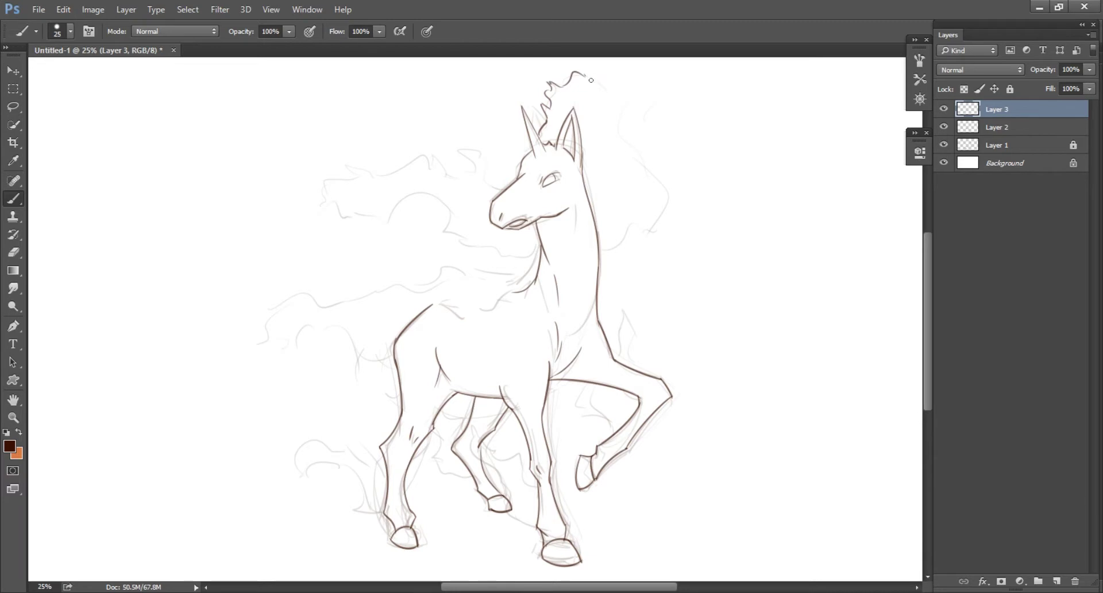
Ink a curl at the mane's top and wavy flame strokes near the lower legs.
{"action": "left_click_drag", "start_coordinate": [630, 128], "coordinate": [632, 139]}
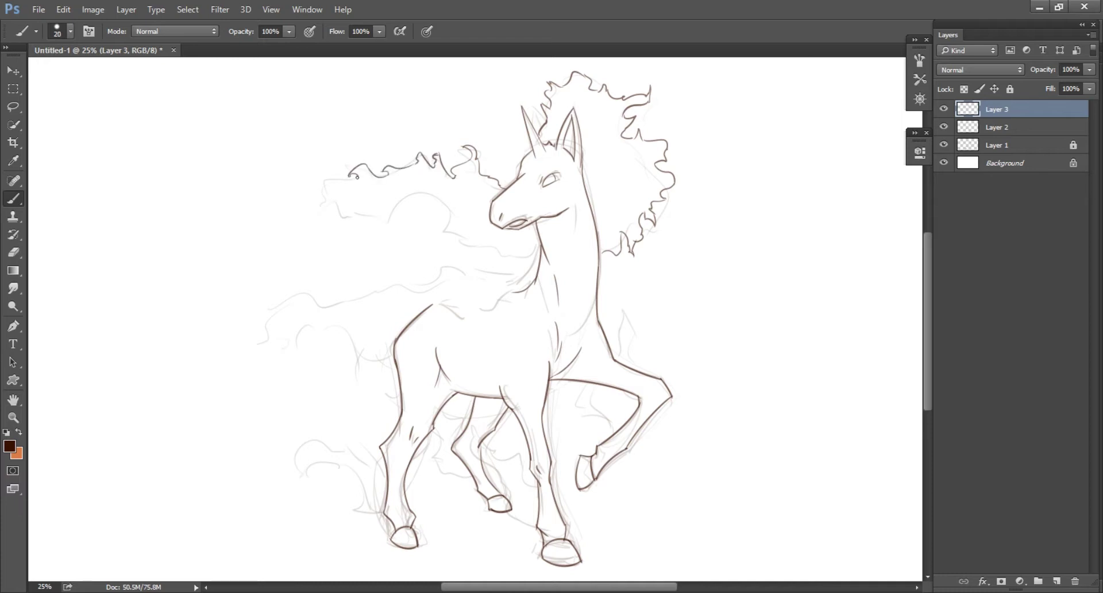
{"action": "key", "text": "ctrl+z"}
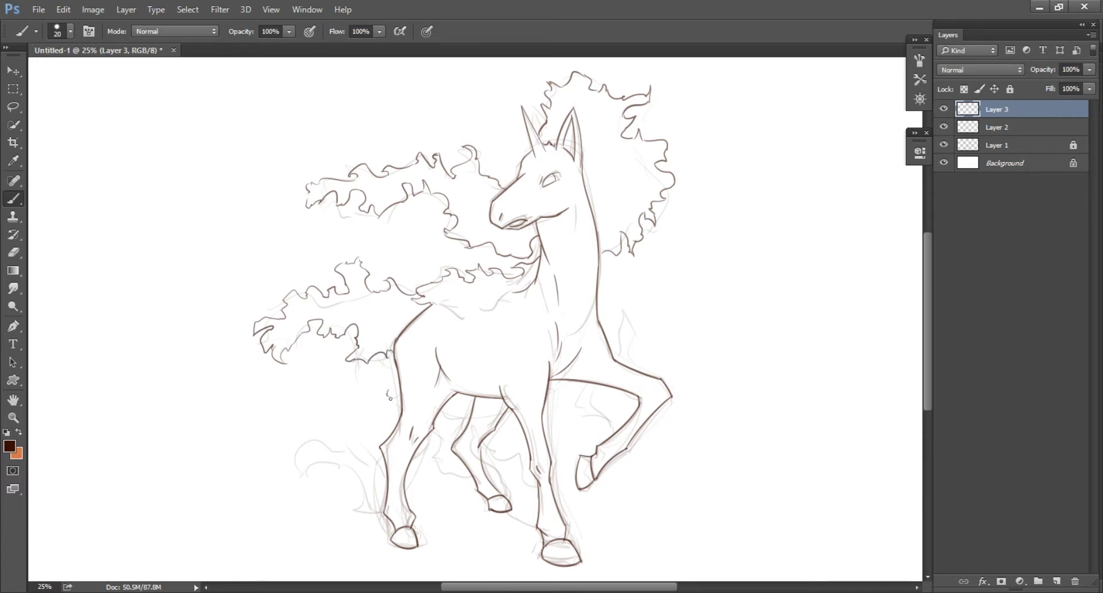
{"action": "left_click_drag", "start_coordinate": [397, 392], "coordinate": [391, 384]}
{"action": "left_click_drag", "start_coordinate": [300, 461], "coordinate": [341, 474]}
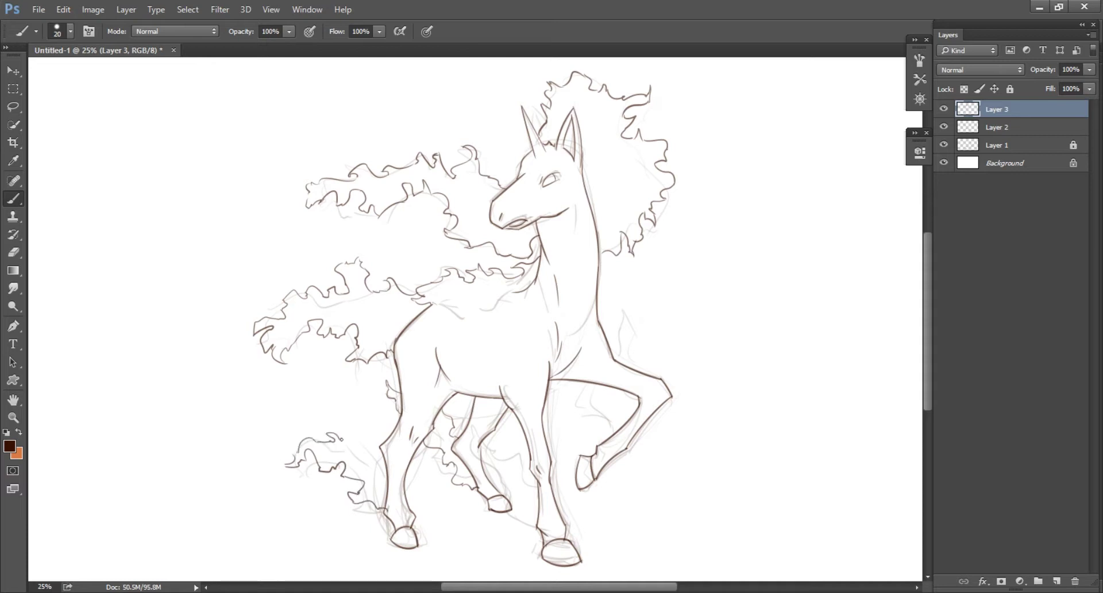
{"action": "left_click_drag", "start_coordinate": [357, 446], "coordinate": [382, 488]}
Tidy overlapping lines by switching between Layer 2 and Layer 3 with brush and eraser.
{"action": "key", "text": "e"}
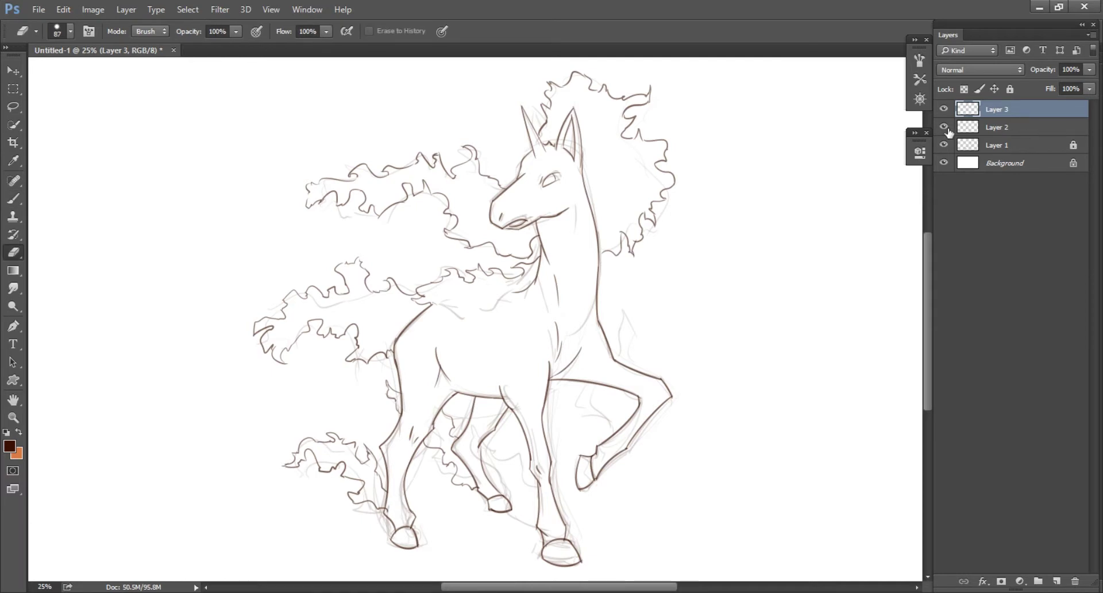
{"action": "key", "text": "alt+bracketleft"}
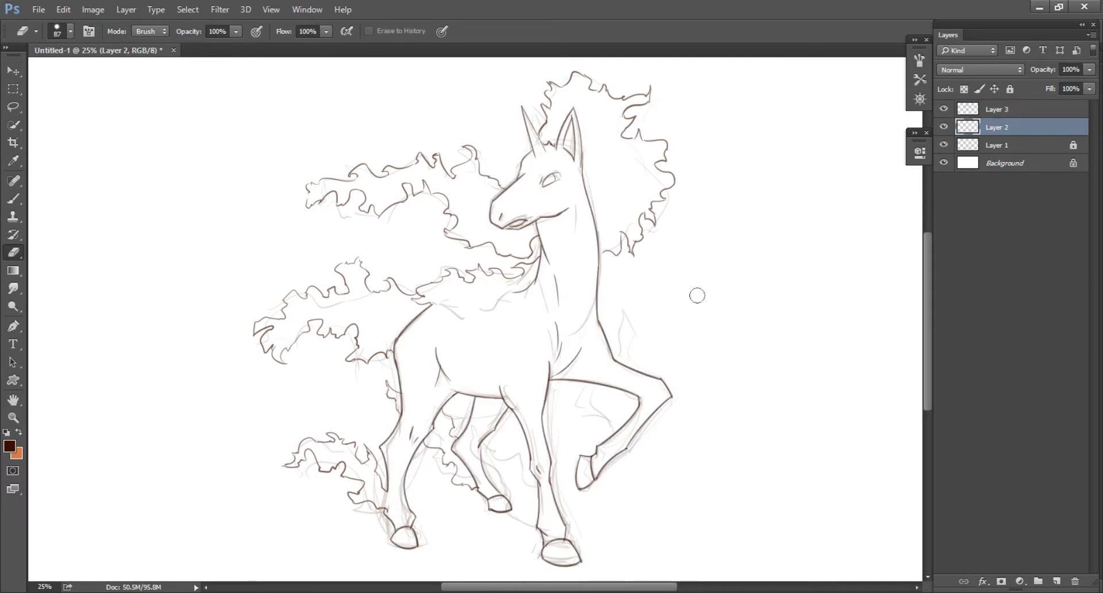
{"action": "key", "text": "b"}
{"action": "key", "text": "alt+bracketright"}
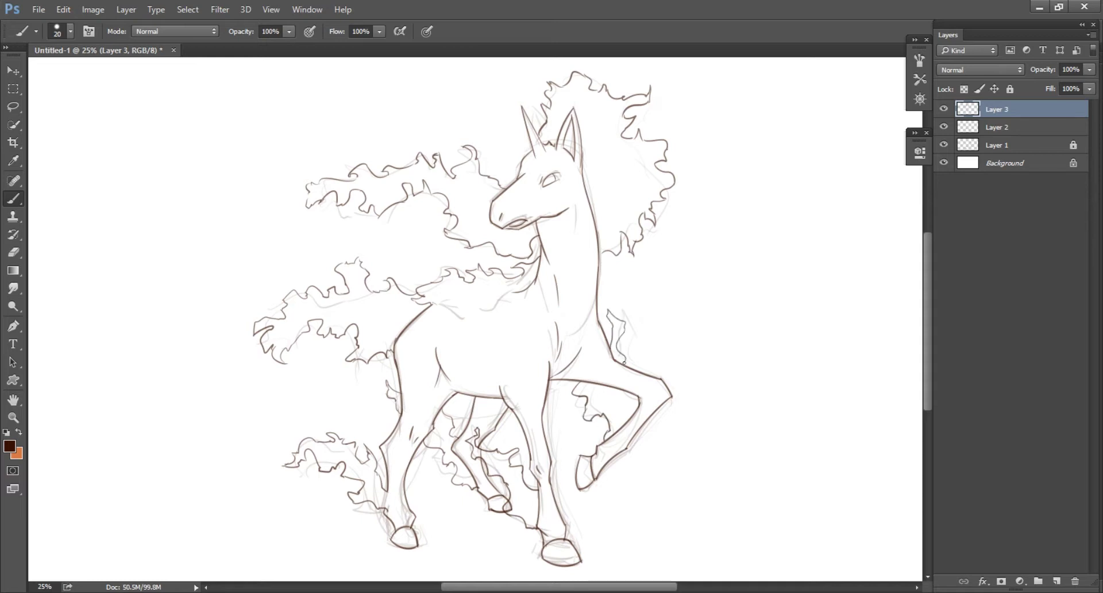
{"action": "key", "text": "alt+bracketleft"}
{"action": "key", "text": "alt+bracketleft"}
{"action": "key", "text": "alt+bracketright"}
{"action": "key", "text": "e"}
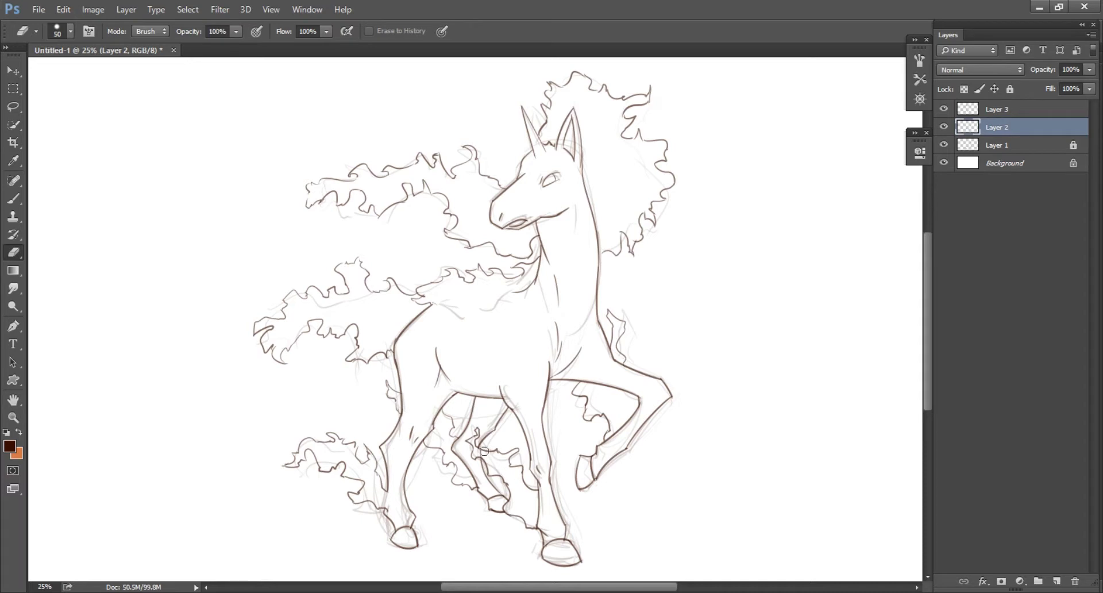
Hide the Layer 1 sketch, select Layer 3, and pick tan C7A760.
{"action": "left_click", "coordinate": [943, 145]}
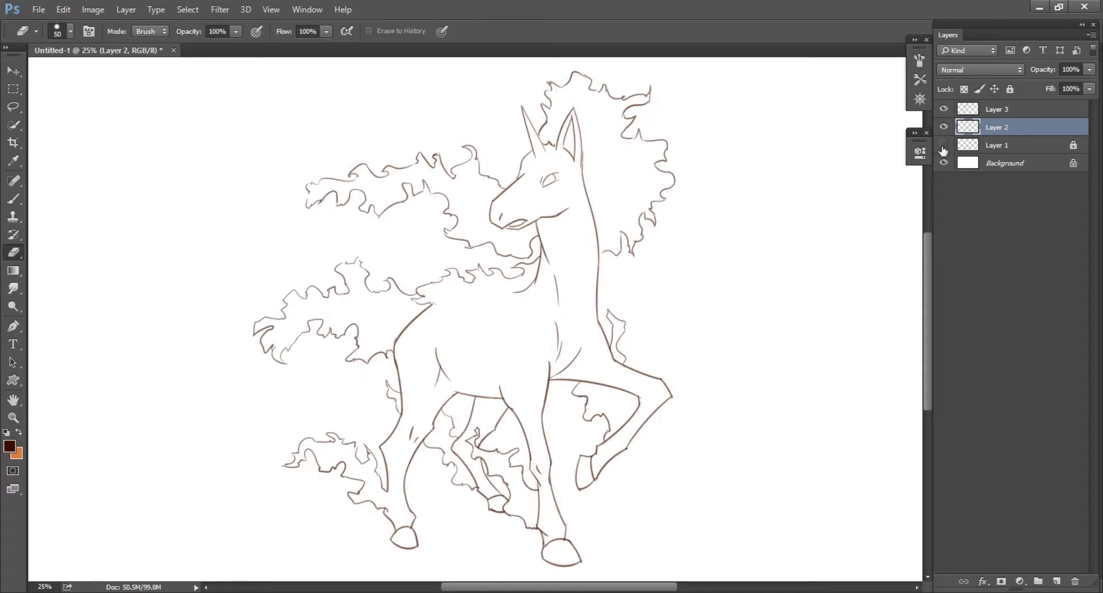
{"action": "left_click", "coordinate": [1000, 109]}
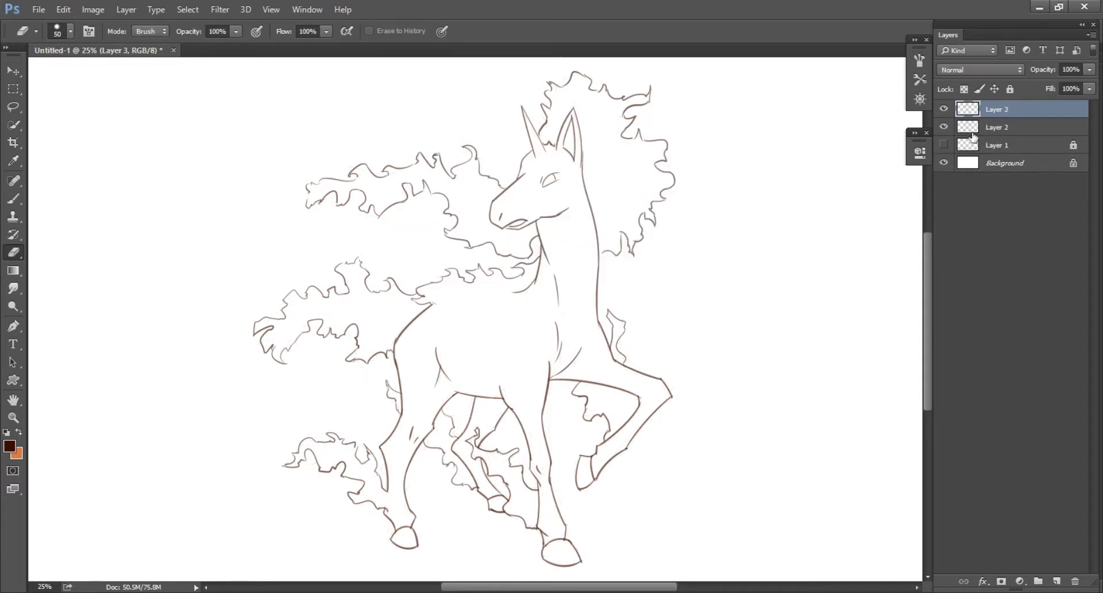
{"action": "left_click_drag", "start_coordinate": [564, 401], "coordinate": [523, 398]}
{"action": "key", "text": "F6"}
{"action": "left_click_drag", "start_coordinate": [932, 315], "coordinate": [917, 308]}
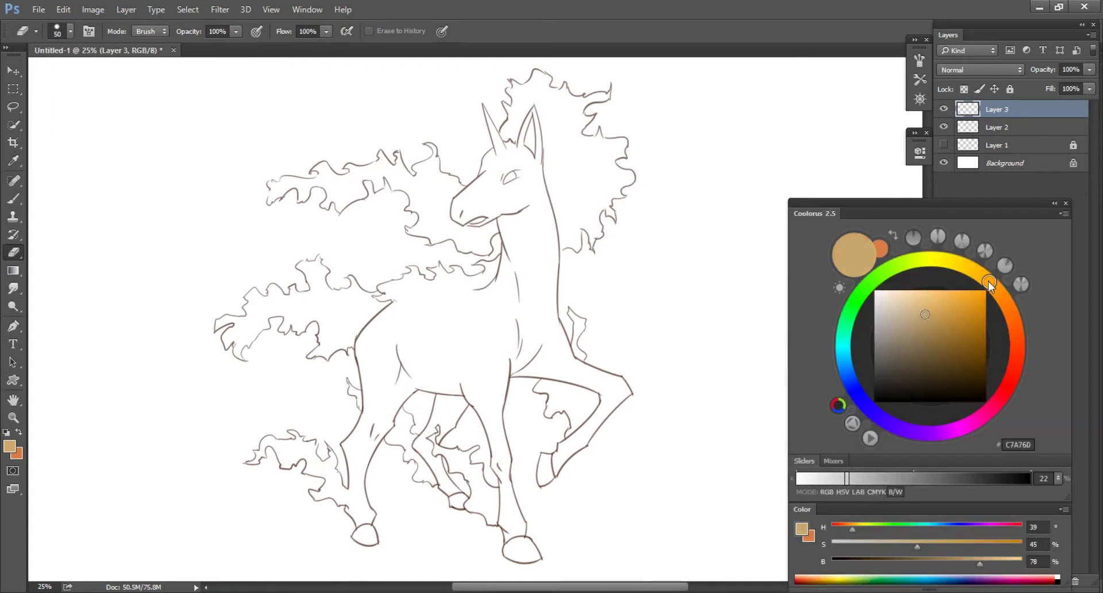
Move the base layer below the line art and paint a large tan blob over the horse.
{"action": "key", "text": "b"}
{"action": "left_click_drag", "start_coordinate": [996, 110], "coordinate": [997, 128]}
{"action": "key", "text": "F5"}
{"action": "mouse_move", "coordinate": [506, 137]}
{"action": "left_mouse_down"}
{"action": "mouse_move", "coordinate": [509, 217]}
{"action": "mouse_move", "coordinate": [356, 373]}
{"action": "mouse_move", "coordinate": [604, 259]}
{"action": "mouse_move", "coordinate": [561, 324]}
{"action": "left_mouse_up"}
{"action": "key", "text": "ctrl+shift+alt+n"}
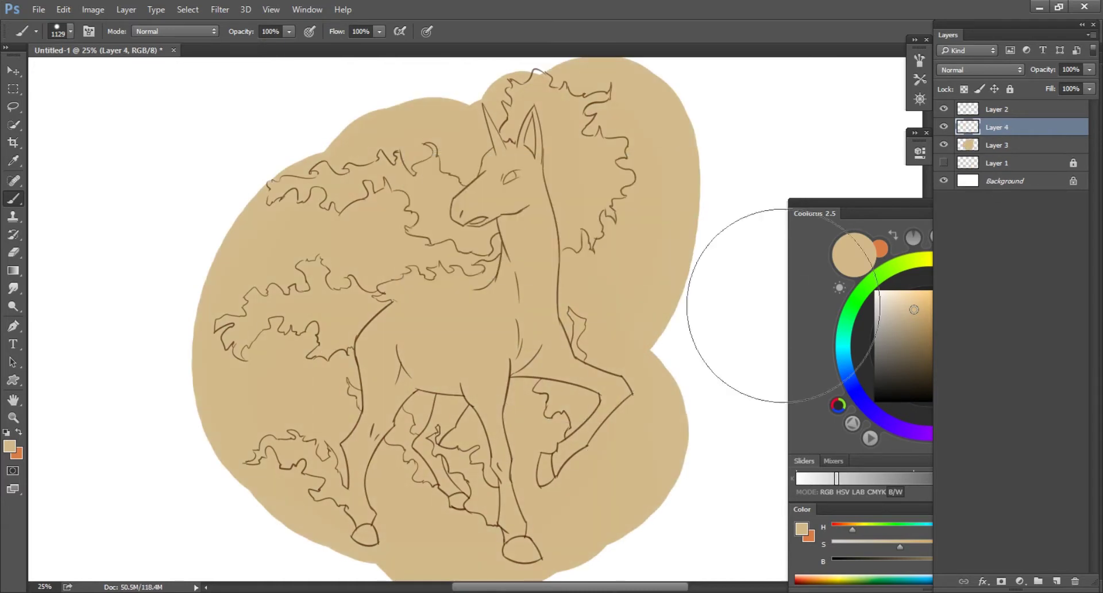
Pick a lighter cream colour, sample from the line art and reduce the brush size.
{"action": "left_click", "coordinate": [901, 295]}
{"action": "key", "text": "bracketleft"}
{"action": "key", "text": "bracketleft"}
{"action": "key", "text": "bracketleft"}
{"action": "left_click", "coordinate": [1014, 109]}
{"action": "left_click", "coordinate": [521, 137], "text": "alt"}
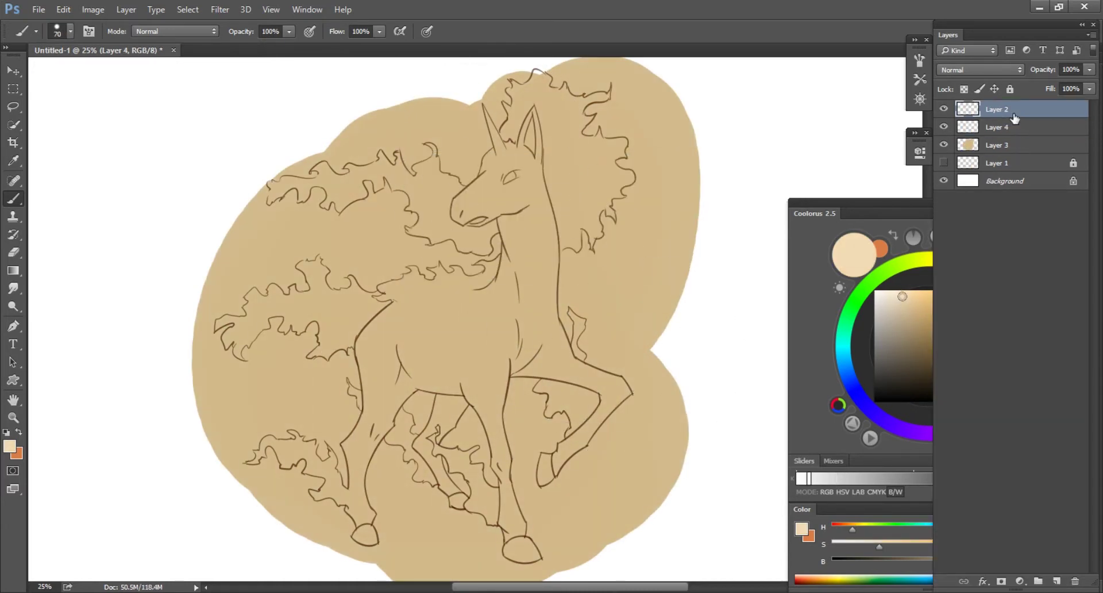
{"action": "key", "text": "ctrl+shift+alt+n"}
{"action": "right_click", "coordinate": [484, 237]}
{"action": "key", "text": "bracketleft"}
{"action": "key", "text": "bracketleft"}
{"action": "key", "text": "bracketleft"}
{"action": "key", "text": "Return"}
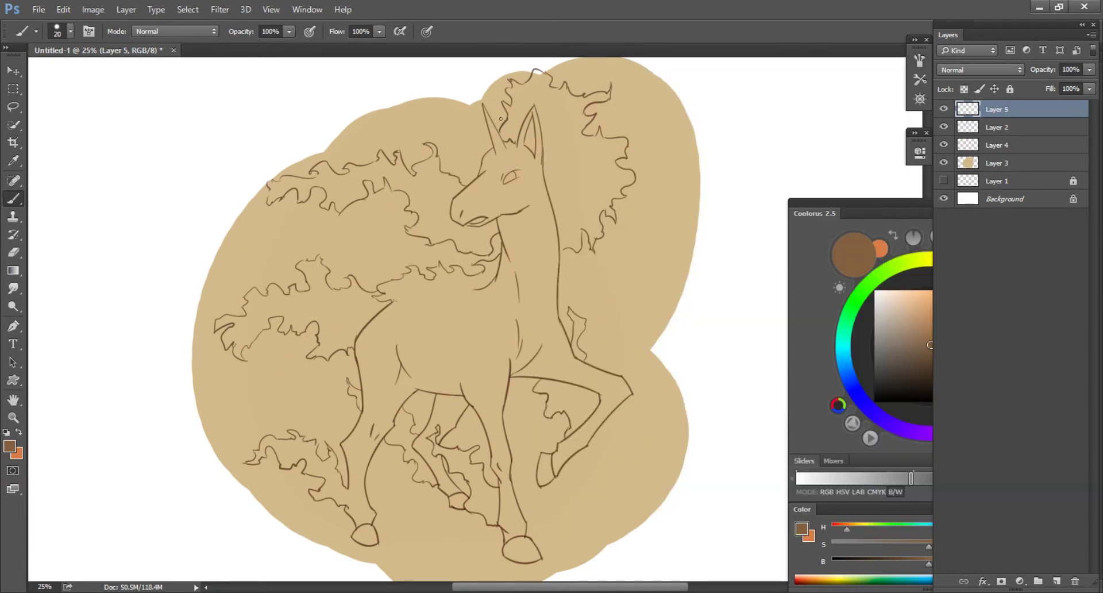
Delete the extra empty layer and check the brush settings.
{"action": "key", "text": "e"}
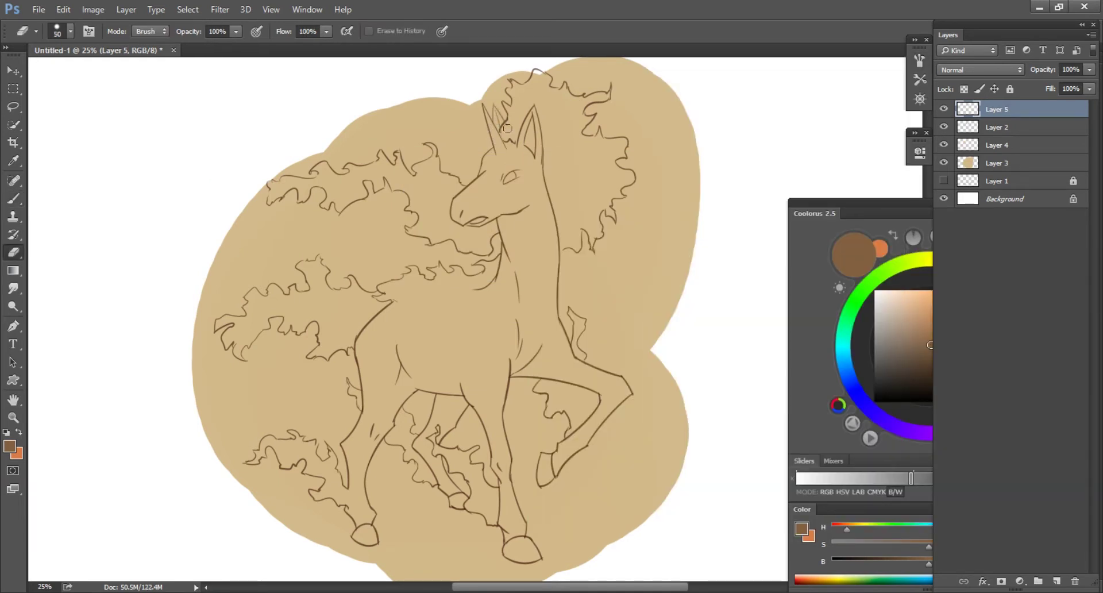
{"action": "key", "text": "Delete"}
{"action": "left_click", "coordinate": [997, 127]}
{"action": "key", "text": "F5"}
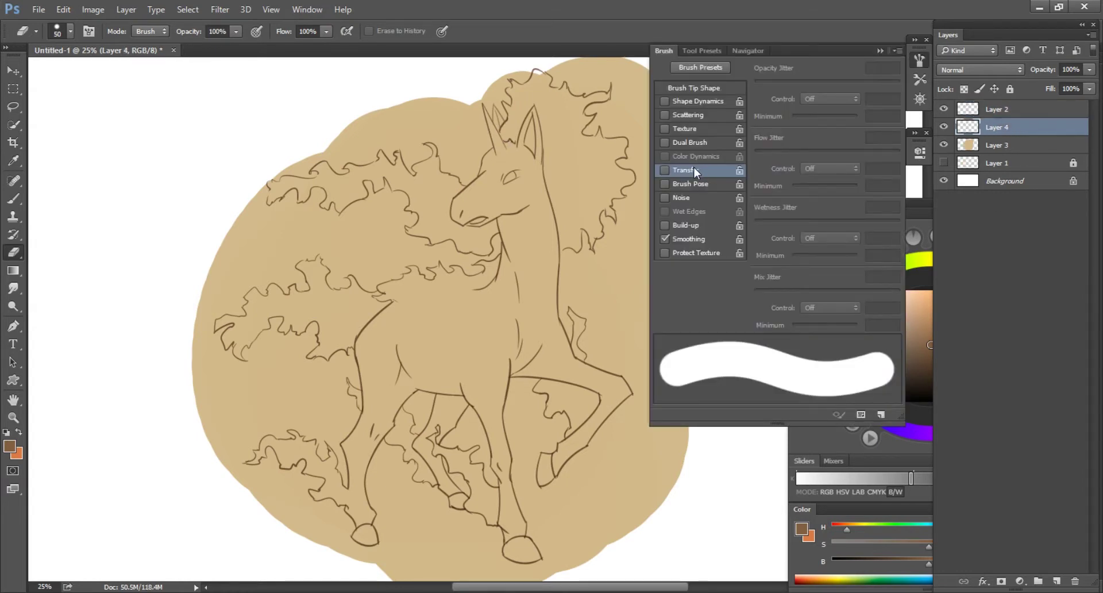
{"action": "key", "text": "b"}
{"action": "key", "text": "F5"}
Extend the sampled tan base colour around the top of the mane.
{"action": "left_click", "coordinate": [997, 145]}
{"action": "left_click", "coordinate": [576, 147], "text": "alt"}
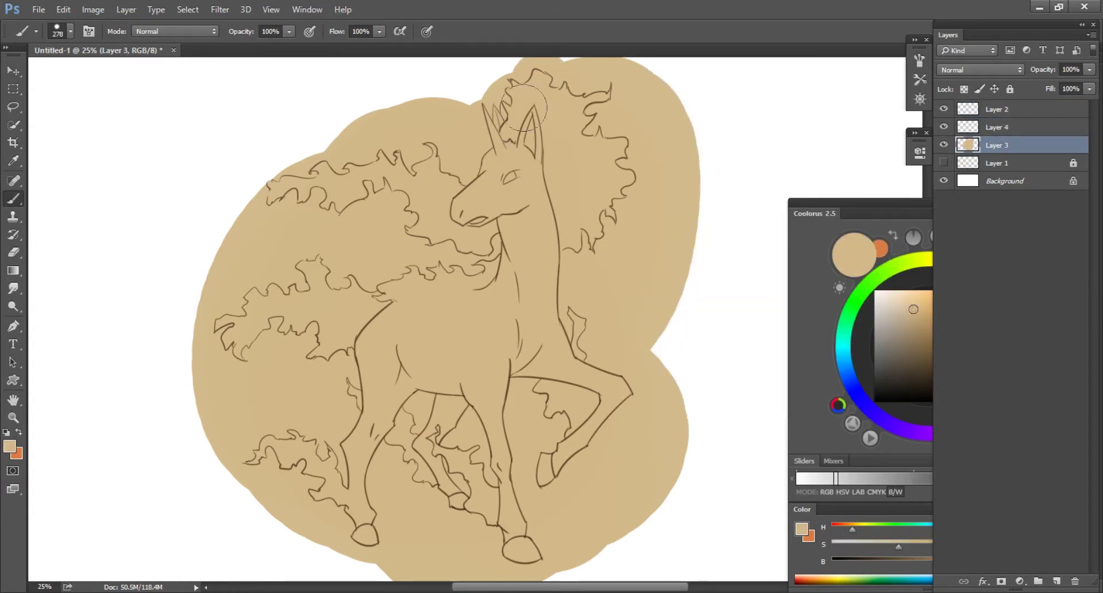
{"action": "left_click_drag", "start_coordinate": [550, 193], "coordinate": [563, 293]}
{"action": "left_click", "coordinate": [988, 127]}
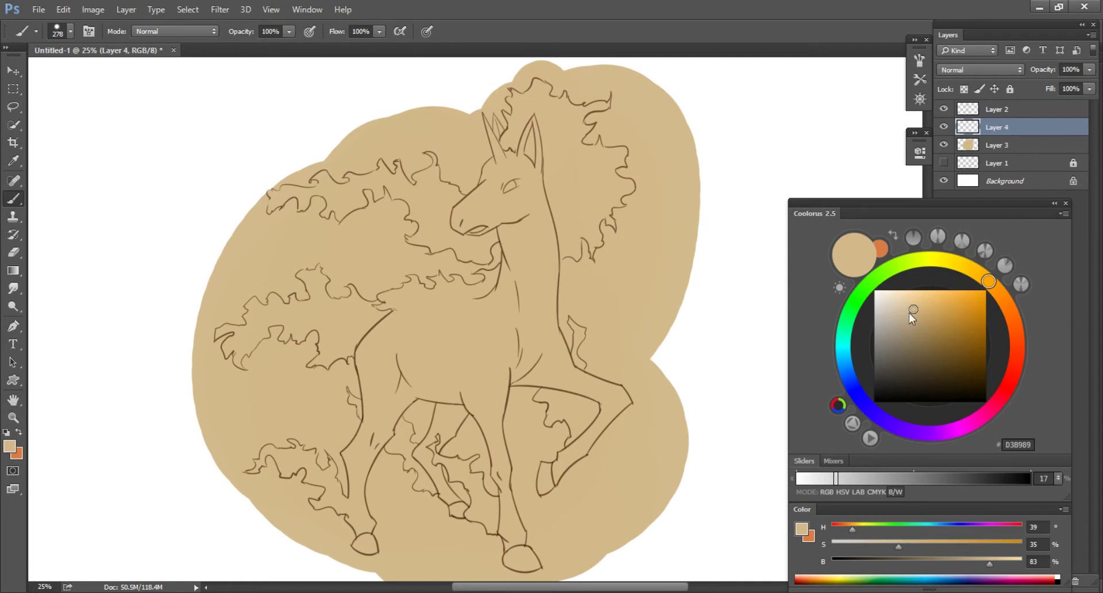
Paint EFDCBA cream highlights on the chest, neck, front leg, back hoof and hind leg.
{"action": "left_click_drag", "start_coordinate": [899, 297], "coordinate": [880, 304]}
{"action": "mouse_move", "coordinate": [500, 270]}
{"action": "left_mouse_down"}
{"action": "mouse_move", "coordinate": [479, 345]}
{"action": "mouse_move", "coordinate": [506, 319]}
{"action": "left_mouse_up"}
{"action": "mouse_move", "coordinate": [370, 347]}
{"action": "left_mouse_down"}
{"action": "mouse_move", "coordinate": [435, 308]}
{"action": "mouse_move", "coordinate": [359, 350]}
{"action": "left_mouse_up"}
{"action": "key", "text": "bracketleft"}
{"action": "key", "text": "bracketleft"}
{"action": "key", "text": "bracketleft"}
{"action": "left_click_drag", "start_coordinate": [470, 382], "coordinate": [503, 534]}
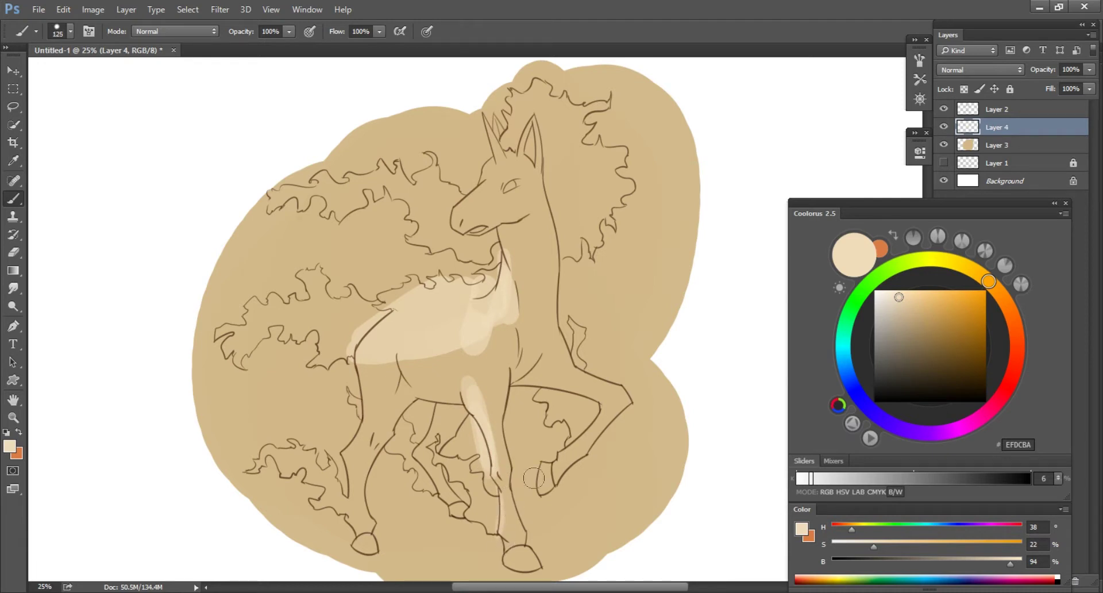
{"action": "left_click_drag", "start_coordinate": [559, 469], "coordinate": [558, 451]}
{"action": "left_click_drag", "start_coordinate": [359, 415], "coordinate": [347, 488]}
Highlight the face from horn to muzzle and smudge-blend the chest highlight.
{"action": "key", "text": "bracketright"}
{"action": "mouse_move", "coordinate": [491, 130]}
{"action": "left_mouse_down"}
{"action": "mouse_move", "coordinate": [479, 178]}
{"action": "mouse_move", "coordinate": [506, 169]}
{"action": "left_mouse_up"}
{"action": "key", "text": "bracketright"}
{"action": "key", "text": "bracketright"}
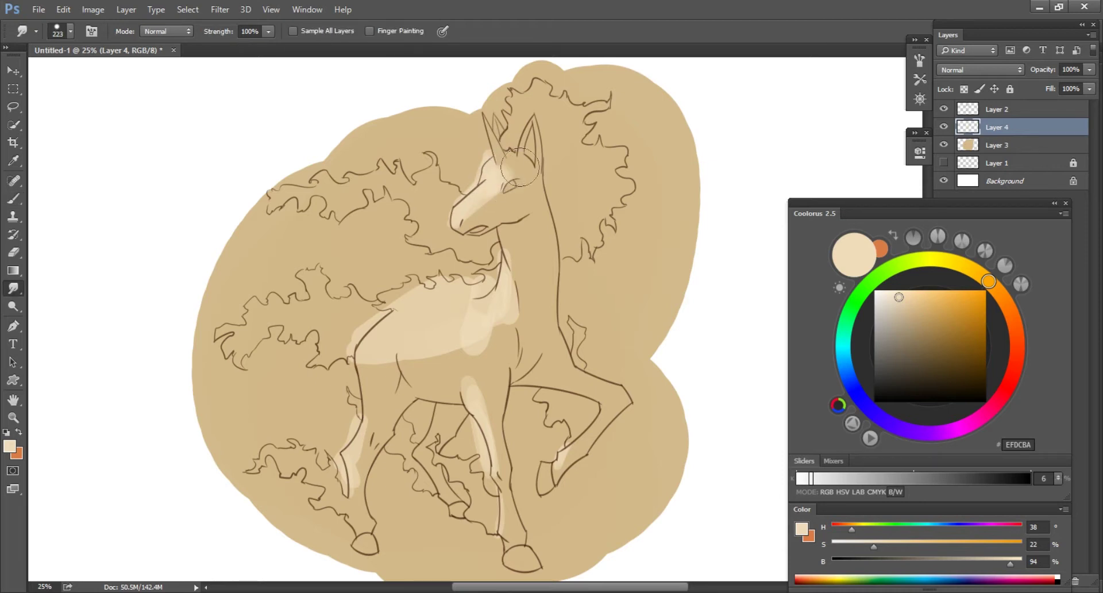
{"action": "key", "text": "bracketleft"}
{"action": "key", "text": "bracketleft"}
{"action": "key", "text": "bracketleft"}
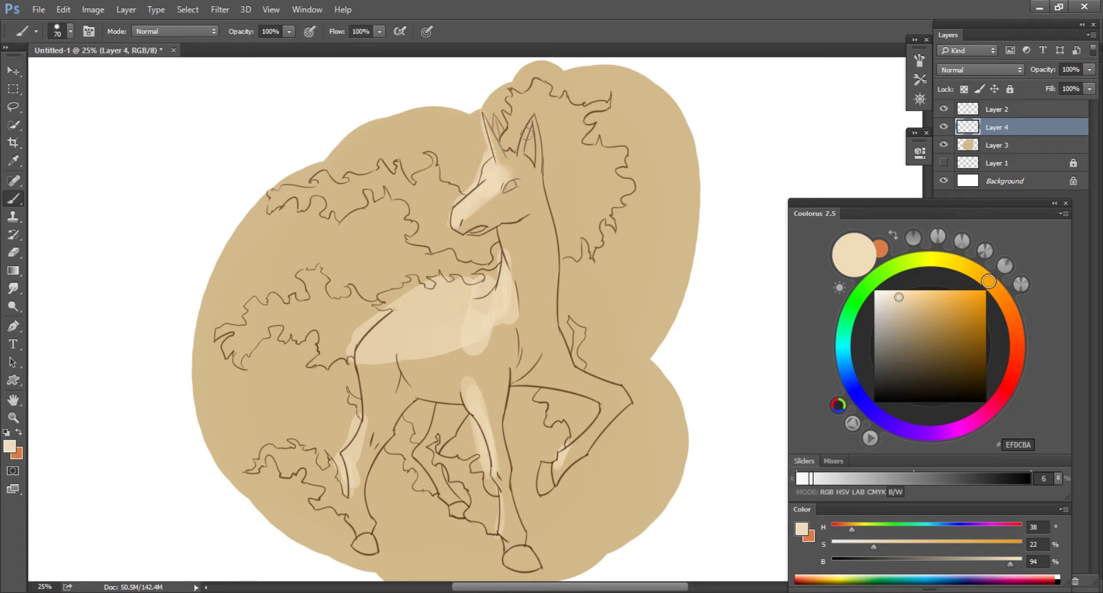
{"action": "key", "text": "r"}
{"action": "key", "text": "shift+r"}
{"action": "key", "text": "shift+r"}
{"action": "key", "text": "shift+r"}
{"action": "mouse_move", "coordinate": [492, 356]}
{"action": "left_mouse_down"}
{"action": "mouse_move", "coordinate": [467, 344]}
{"action": "mouse_move", "coordinate": [493, 322]}
{"action": "left_mouse_up"}
Add Layer 5 clipped to the base colour for shading.
{"action": "key", "text": "e"}
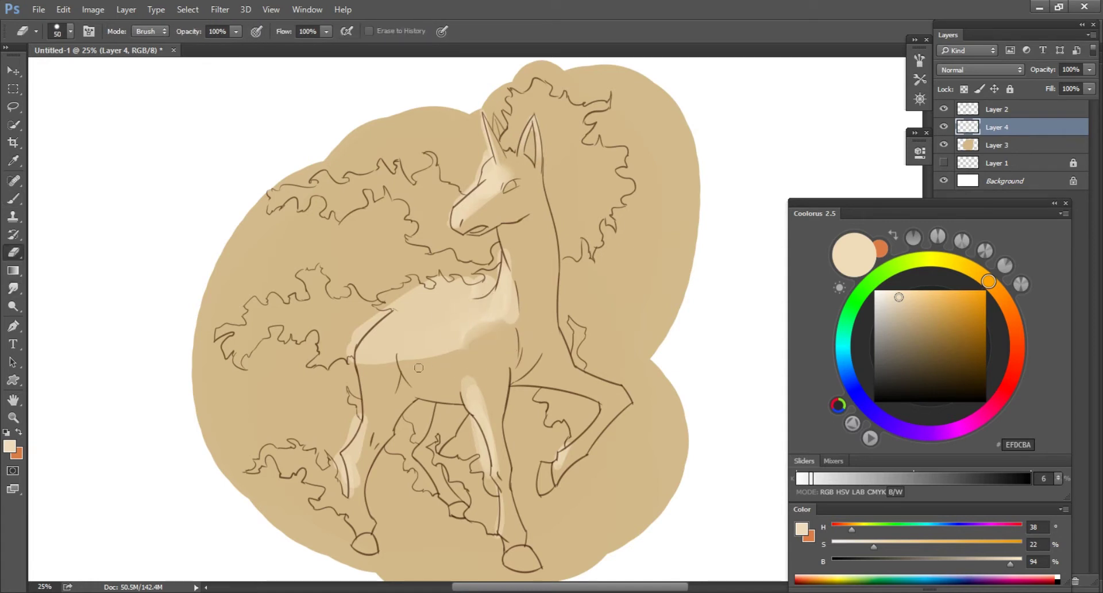
{"action": "key", "text": "b"}
{"action": "key", "text": "ctrl+shift+alt+n"}
{"action": "left_click", "coordinate": [1039, 154], "text": "alt"}
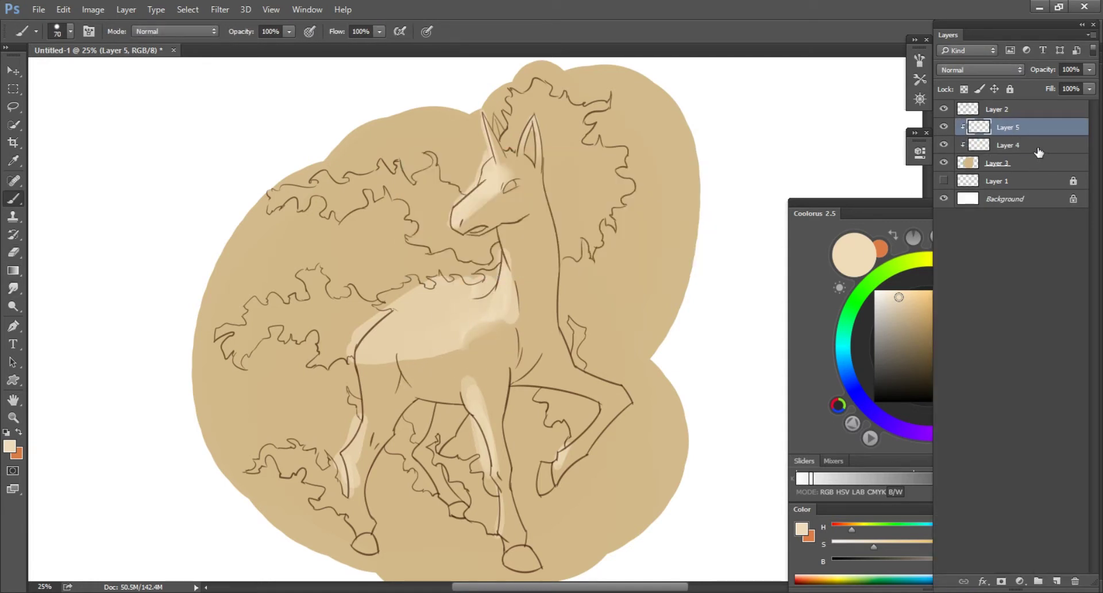
Shade the neck and chest with darker tan AA9374, blending with Smudge.
{"action": "left_click", "coordinate": [548, 219], "text": "alt"}
{"action": "mouse_move", "coordinate": [548, 219]}
{"action": "left_mouse_down"}
{"action": "mouse_move", "coordinate": [520, 287]}
{"action": "mouse_move", "coordinate": [535, 310]}
{"action": "mouse_move", "coordinate": [523, 224]}
{"action": "mouse_move", "coordinate": [532, 270]}
{"action": "left_mouse_up"}
{"action": "key", "text": "r"}
{"action": "key", "text": "b"}
{"action": "key", "text": "r"}
{"action": "key", "text": "b"}
{"action": "mouse_move", "coordinate": [521, 354]}
{"action": "left_mouse_down"}
{"action": "mouse_move", "coordinate": [522, 376]}
{"action": "mouse_move", "coordinate": [566, 359]}
{"action": "mouse_move", "coordinate": [589, 382]}
{"action": "mouse_move", "coordinate": [546, 374]}
{"action": "left_mouse_up"}
Shade the bent foreleg, blend the knee, and darken the rear hoof and under the belly.
{"action": "left_click_drag", "start_coordinate": [609, 361], "coordinate": [560, 477]}
{"action": "key", "text": "r"}
{"action": "left_click_drag", "start_coordinate": [597, 391], "coordinate": [583, 373]}
{"action": "key", "text": "b"}
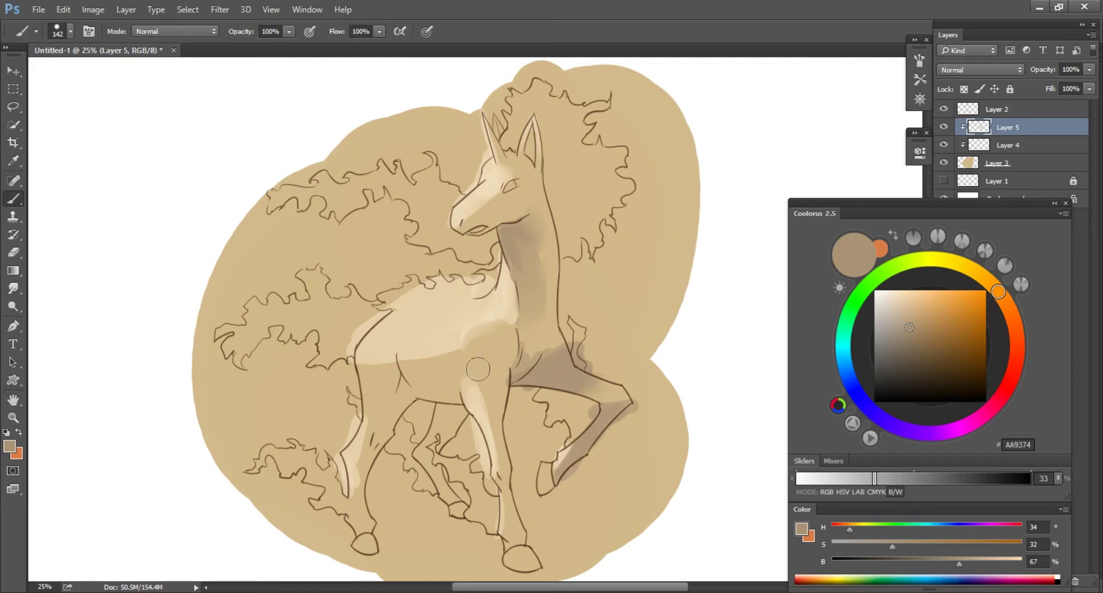
{"action": "left_click_drag", "start_coordinate": [526, 538], "coordinate": [524, 518]}
{"action": "left_click_drag", "start_coordinate": [405, 391], "coordinate": [483, 399]}
{"action": "key", "text": "r"}
{"action": "key", "text": "b"}
Shade and blend the front leg, front hoof, under the belly and back legs.
{"action": "mouse_move", "coordinate": [402, 382]}
{"action": "left_mouse_down"}
{"action": "mouse_move", "coordinate": [391, 425]}
{"action": "mouse_move", "coordinate": [393, 410]}
{"action": "mouse_move", "coordinate": [368, 442]}
{"action": "mouse_move", "coordinate": [359, 488]}
{"action": "left_mouse_up"}
{"action": "key", "text": "r"}
{"action": "left_click_drag", "start_coordinate": [391, 431], "coordinate": [365, 460]}
{"action": "key", "text": "b"}
{"action": "left_click_drag", "start_coordinate": [341, 517], "coordinate": [370, 531]}
{"action": "mouse_move", "coordinate": [439, 434]}
{"action": "left_mouse_down"}
{"action": "mouse_move", "coordinate": [428, 416]}
{"action": "mouse_move", "coordinate": [448, 415]}
{"action": "mouse_move", "coordinate": [428, 454]}
{"action": "mouse_move", "coordinate": [448, 503]}
{"action": "left_mouse_up"}
{"action": "left_click_drag", "start_coordinate": [459, 416], "coordinate": [462, 440]}
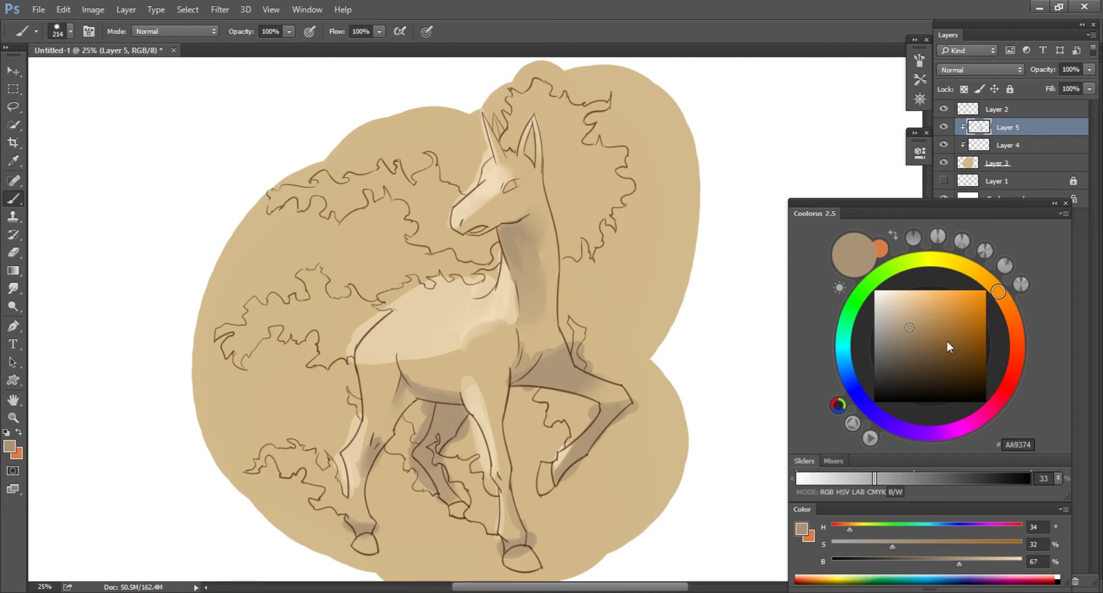
Add darker brown 978164 shadows and smudge-blend the neck and chest shading.
{"action": "left_click", "coordinate": [912, 336]}
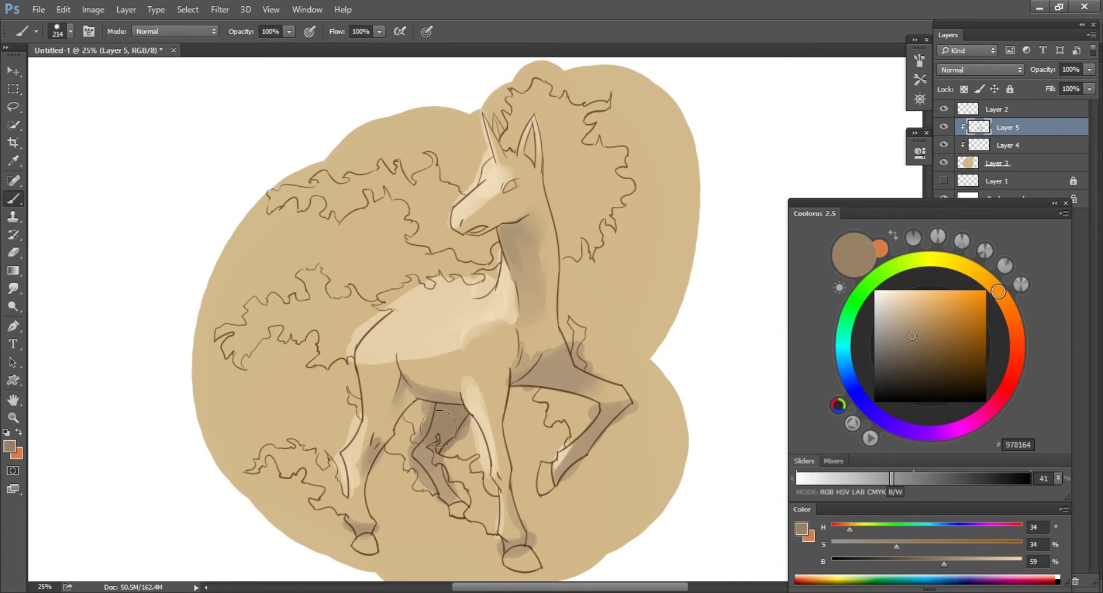
{"action": "key", "text": "bracketleft"}
{"action": "key", "text": "bracketleft"}
{"action": "key", "text": "bracketleft"}
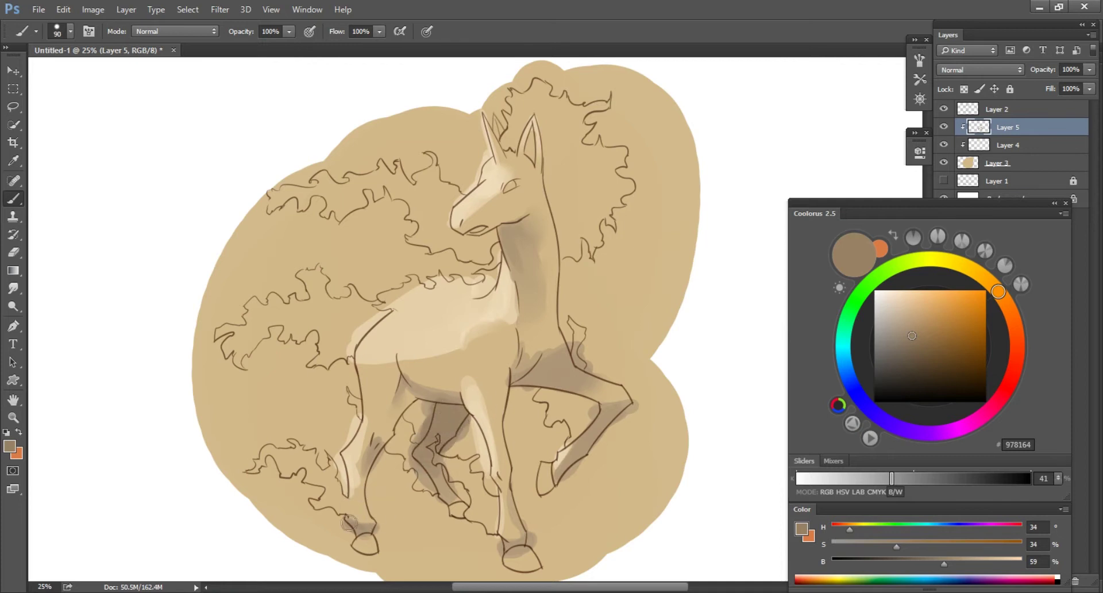
{"action": "key", "text": "bracketright"}
{"action": "key", "text": "bracketright"}
{"action": "key", "text": "bracketright"}
{"action": "key", "text": "r"}
{"action": "key", "text": "b"}
{"action": "left_click_drag", "start_coordinate": [514, 223], "coordinate": [526, 245]}
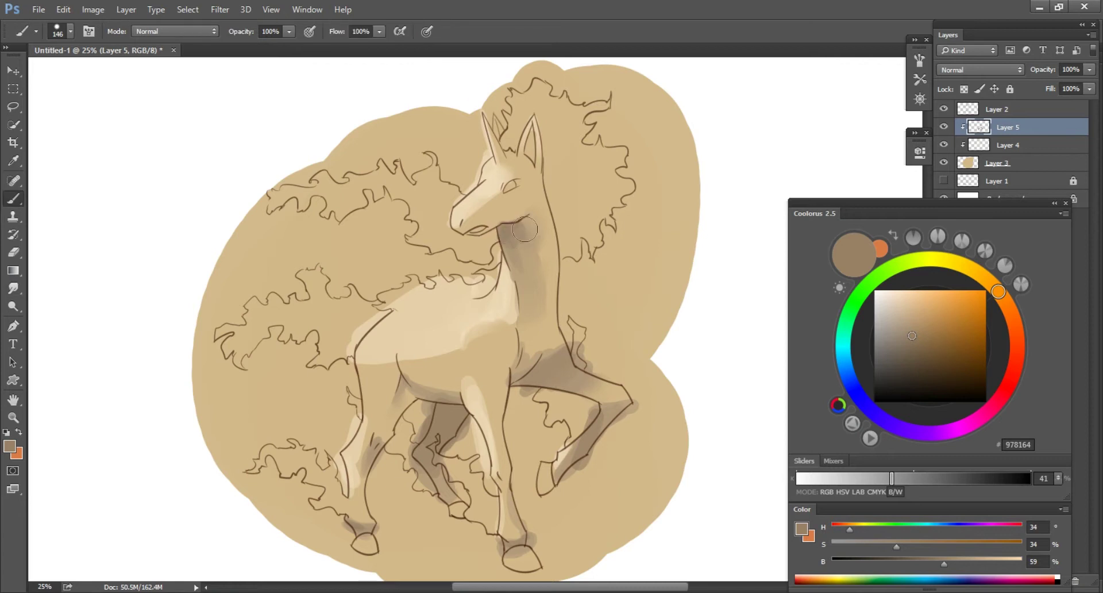
{"action": "key", "text": "r"}
{"action": "key", "text": "e"}
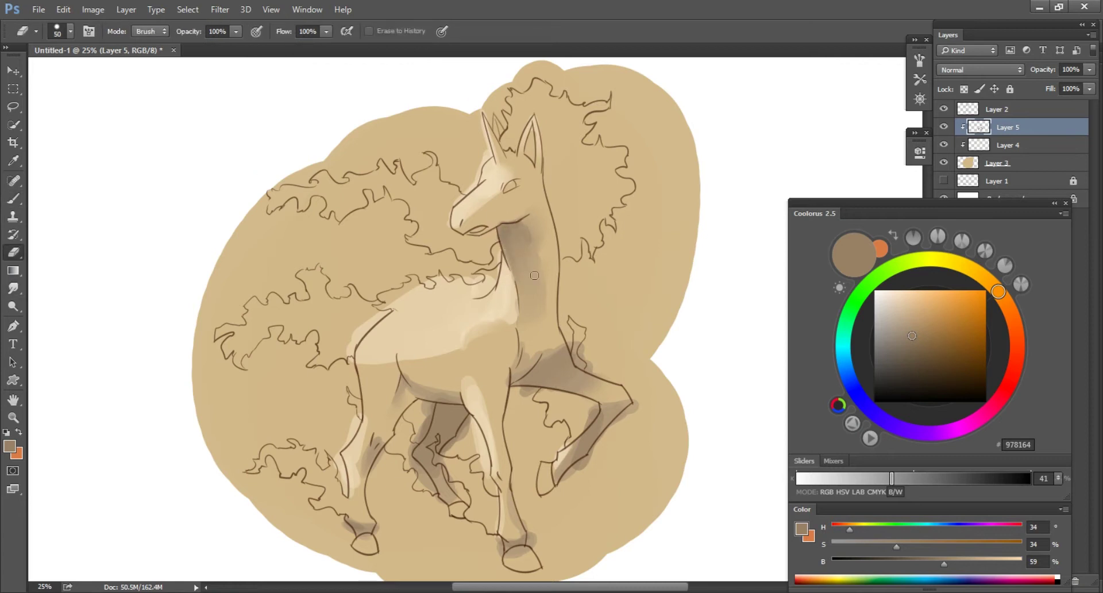
{"action": "key", "text": "r"}
{"action": "left_click_drag", "start_coordinate": [539, 355], "coordinate": [549, 359]}
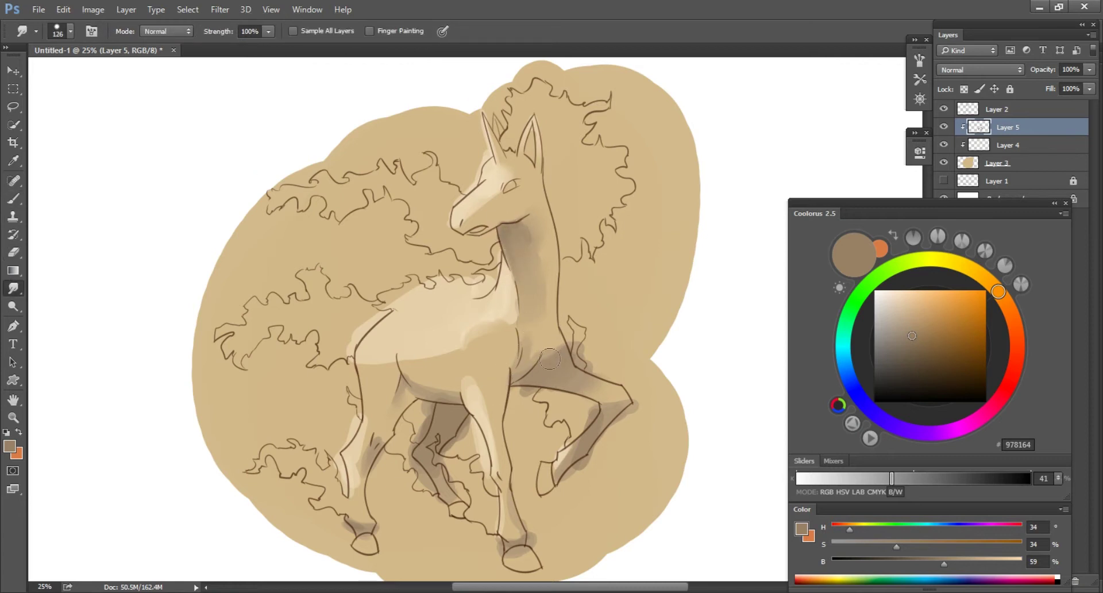
{"action": "key", "text": "b"}
Sample light cream on the highlight layer and blend it with alternating Brush and Smudge.
{"action": "left_click", "coordinate": [429, 376], "text": "alt"}
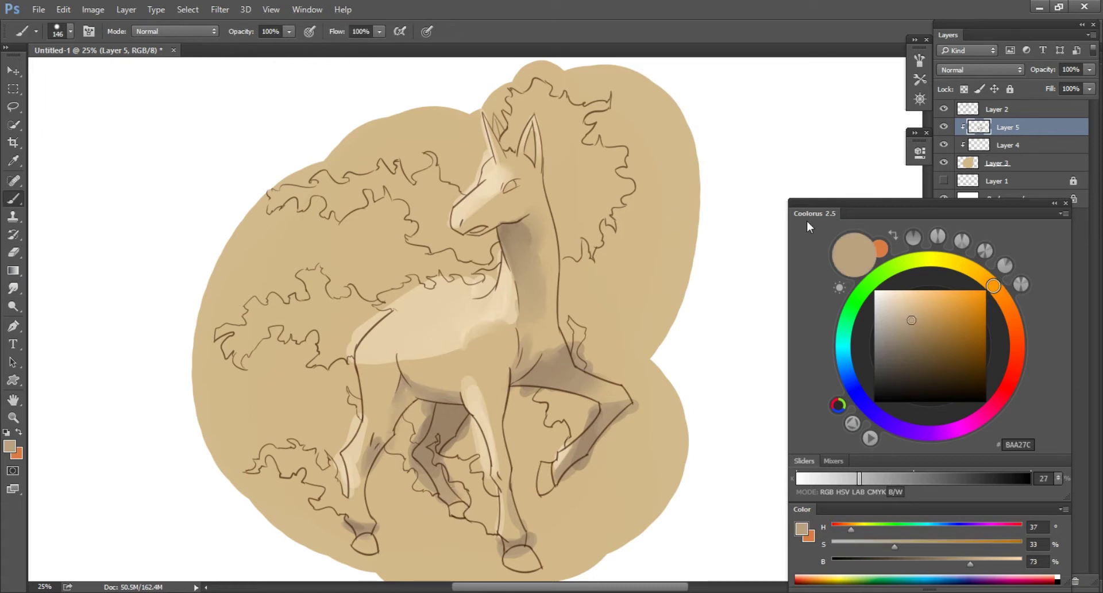
{"action": "left_click", "coordinate": [439, 323], "text": "alt"}
{"action": "key", "text": "alt+bracketleft"}
{"action": "key", "text": "r"}
{"action": "key", "text": "b"}
{"action": "key", "text": "r"}
{"action": "key", "text": "b"}
{"action": "key", "text": "r"}
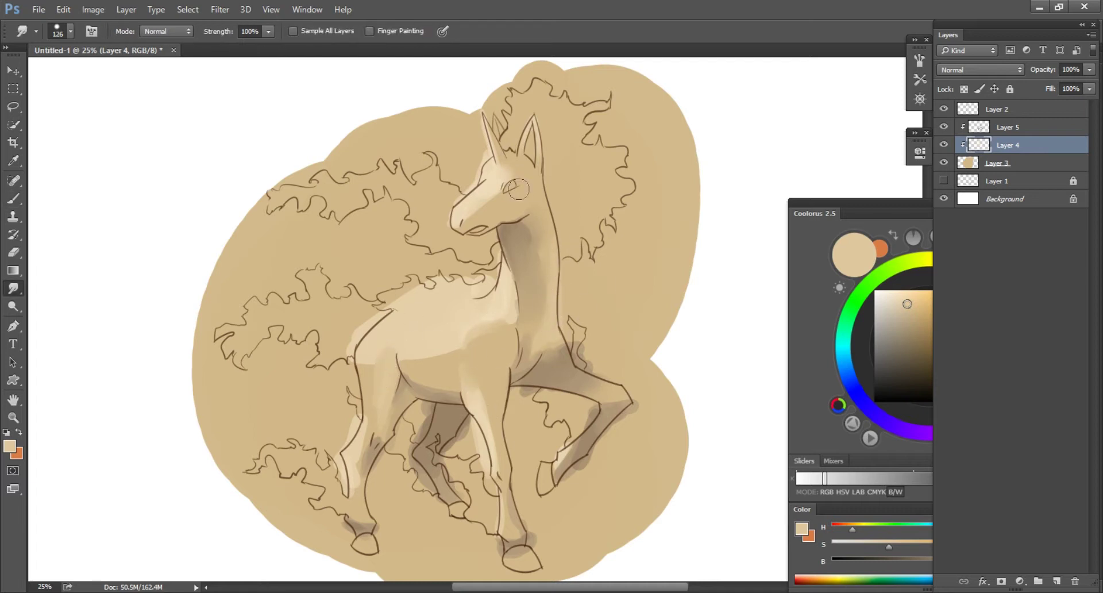
{"action": "key", "text": "b"}
Add Layer 6 above the shading and pick pale blue 9DADDF.
{"action": "key", "text": "r"}
{"action": "key", "text": "ctrl+shift+n"}
{"action": "key", "text": "b"}
{"action": "left_click", "coordinate": [848, 374]}
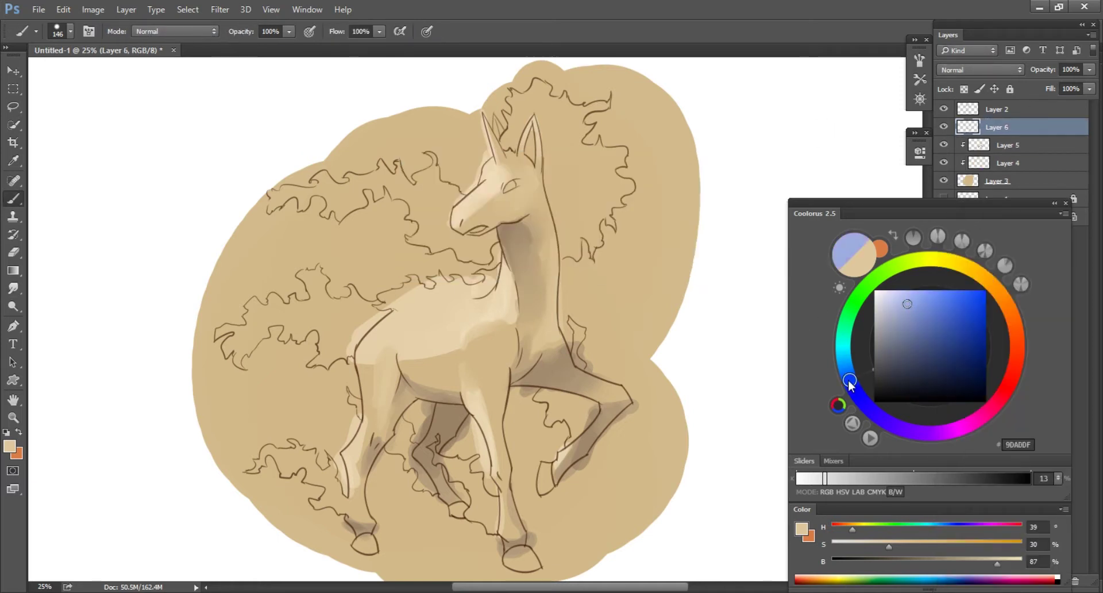
Paint all four hooves dark navy 151B25 on Layer 6.
{"action": "left_click_drag", "start_coordinate": [906, 337], "coordinate": [922, 386]}
{"action": "left_click_drag", "start_coordinate": [361, 540], "coordinate": [368, 549]}
{"action": "left_click_drag", "start_coordinate": [454, 506], "coordinate": [466, 511]}
{"action": "left_click_drag", "start_coordinate": [360, 550], "coordinate": [368, 546]}
{"action": "left_click_drag", "start_coordinate": [514, 554], "coordinate": [525, 560]}
{"action": "mouse_move", "coordinate": [552, 465]}
{"action": "left_mouse_down"}
{"action": "mouse_move", "coordinate": [545, 488]}
{"action": "mouse_move", "coordinate": [542, 460]}
{"action": "left_mouse_up"}
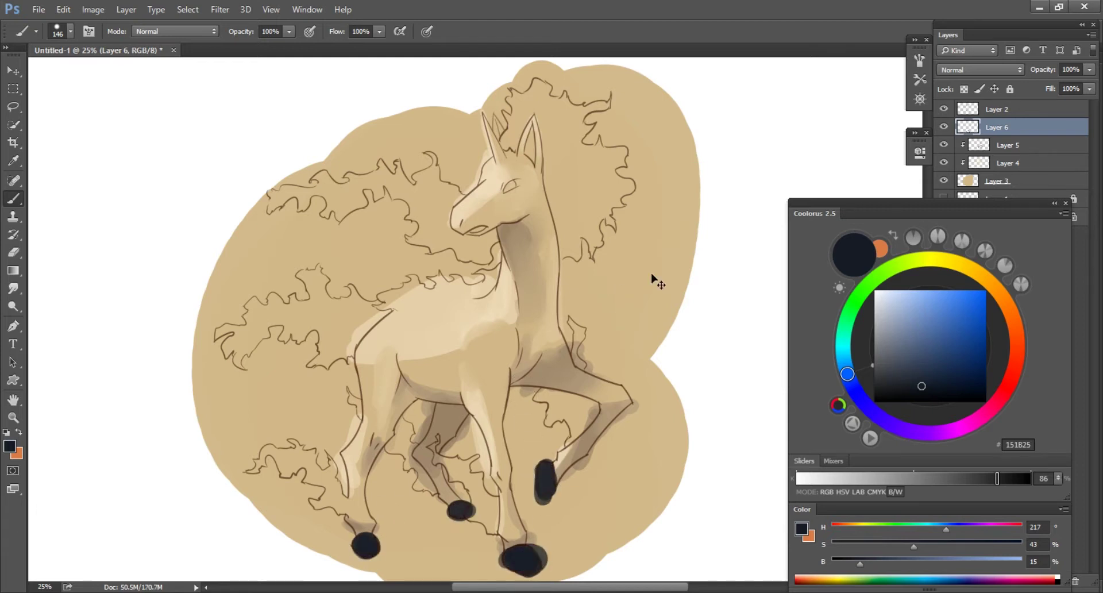
Add a clipped Layer 7 and highlight the right hind hoof in blue-grey 90A2BE.
{"action": "key", "text": "ctrl+shift+alt+n"}
{"action": "key", "text": "ctrl+alt+g"}
{"action": "left_click", "coordinate": [904, 324]}
{"action": "left_click_drag", "start_coordinate": [904, 325], "coordinate": [901, 319]}
{"action": "mouse_move", "coordinate": [515, 563]}
{"action": "left_mouse_down"}
{"action": "mouse_move", "coordinate": [528, 551]}
{"action": "mouse_move", "coordinate": [514, 543]}
{"action": "left_mouse_up"}
Highlight the left front hoof in blue-grey, blending it with the Smudge tool.
{"action": "key", "text": "r"}
{"action": "key", "text": "b"}
{"action": "mouse_move", "coordinate": [360, 535]}
{"action": "left_mouse_down"}
{"action": "mouse_move", "coordinate": [364, 548]}
{"action": "mouse_move", "coordinate": [356, 540]}
{"action": "left_mouse_up"}
{"action": "key", "text": "r"}
{"action": "key", "text": "b"}
{"action": "key", "text": "r"}
{"action": "key", "text": "b"}
Highlight and smudge the right front hoof's sheen, then add new Layer 8.
{"action": "left_click_drag", "start_coordinate": [461, 510], "coordinate": [459, 506]}
{"action": "key", "text": "r"}
{"action": "key", "text": "b"}
{"action": "mouse_move", "coordinate": [543, 474]}
{"action": "left_mouse_down"}
{"action": "mouse_move", "coordinate": [550, 483]}
{"action": "mouse_move", "coordinate": [546, 476]}
{"action": "left_mouse_up"}
{"action": "key", "text": "r"}
{"action": "key", "text": "e"}
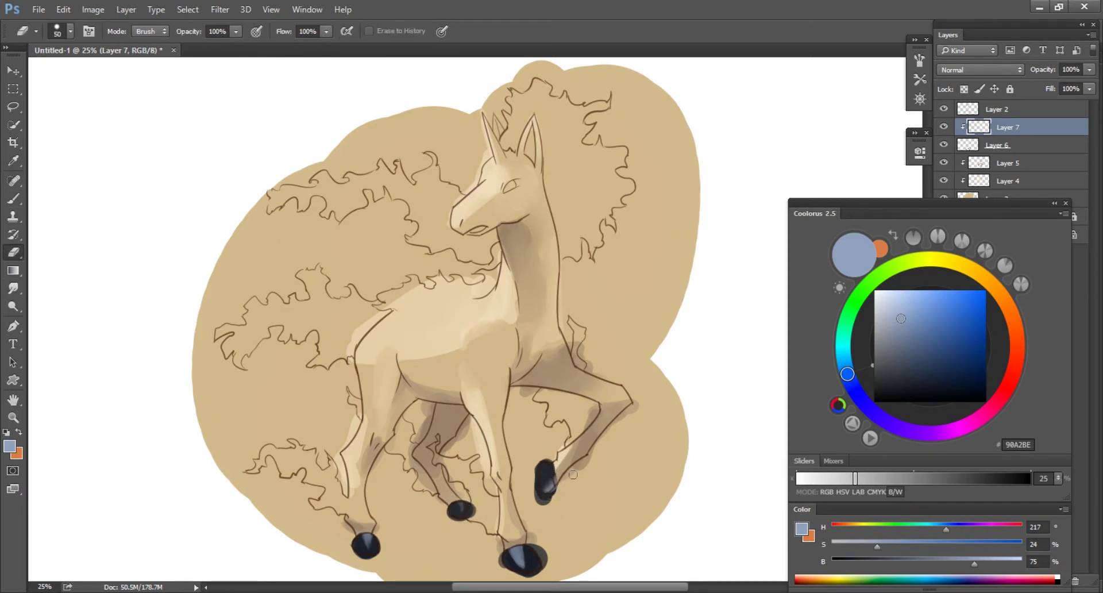
{"action": "key", "text": "ctrl+shift+n"}
{"action": "key", "text": "Return"}
Paint red C64736 over the mane, upper mane, chest and lower-left tail curls.
{"action": "key", "text": "b"}
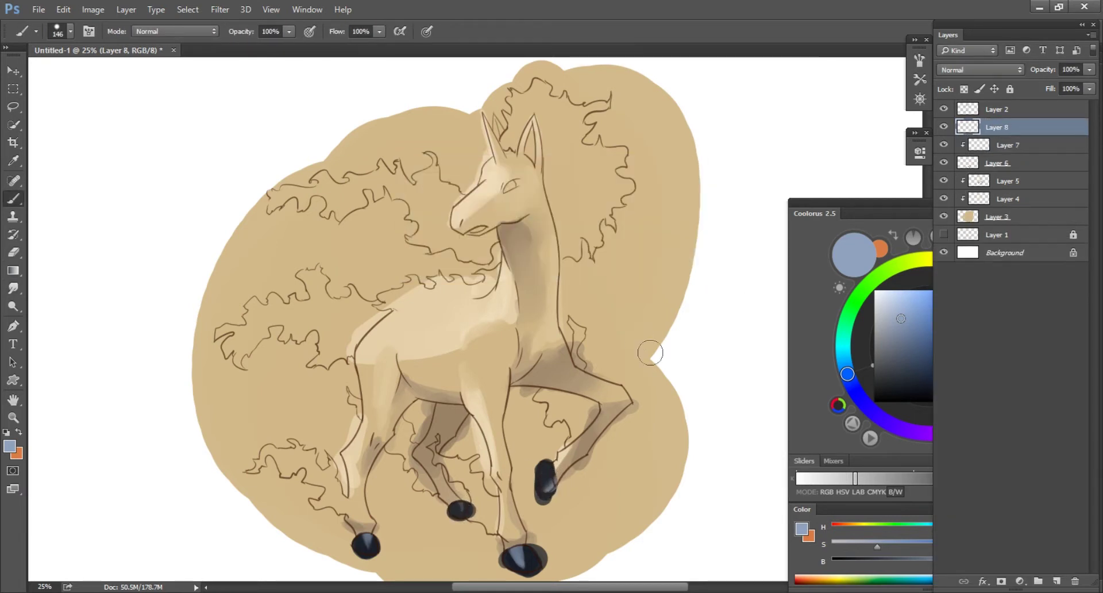
{"action": "left_click_drag", "start_coordinate": [1016, 345], "coordinate": [1016, 363]}
{"action": "left_click", "coordinate": [946, 315]}
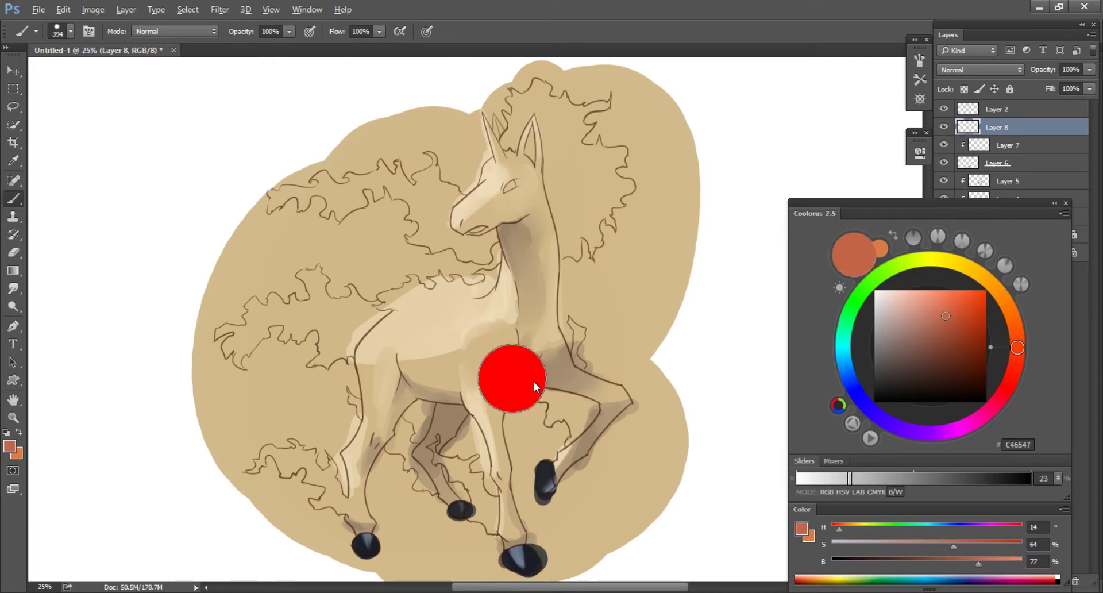
{"action": "left_click_drag", "start_coordinate": [242, 345], "coordinate": [456, 280]}
{"action": "key", "text": "bracketleft"}
{"action": "key", "text": "bracketleft"}
{"action": "key", "text": "bracketleft"}
{"action": "mouse_move", "coordinate": [276, 195]}
{"action": "left_mouse_down"}
{"action": "mouse_move", "coordinate": [414, 172]}
{"action": "mouse_move", "coordinate": [454, 253]}
{"action": "mouse_move", "coordinate": [484, 242]}
{"action": "mouse_move", "coordinate": [535, 103]}
{"action": "mouse_move", "coordinate": [620, 143]}
{"action": "mouse_move", "coordinate": [574, 241]}
{"action": "mouse_move", "coordinate": [590, 223]}
{"action": "mouse_move", "coordinate": [592, 167]}
{"action": "left_mouse_up"}
{"action": "mouse_move", "coordinate": [575, 321]}
{"action": "left_mouse_down"}
{"action": "mouse_move", "coordinate": [580, 362]}
{"action": "mouse_move", "coordinate": [550, 405]}
{"action": "mouse_move", "coordinate": [592, 396]}
{"action": "left_mouse_up"}
{"action": "mouse_move", "coordinate": [259, 448]}
{"action": "left_mouse_down"}
{"action": "mouse_move", "coordinate": [330, 488]}
{"action": "mouse_move", "coordinate": [350, 414]}
{"action": "mouse_move", "coordinate": [436, 483]}
{"action": "mouse_move", "coordinate": [477, 497]}
{"action": "mouse_move", "coordinate": [495, 526]}
{"action": "left_mouse_up"}
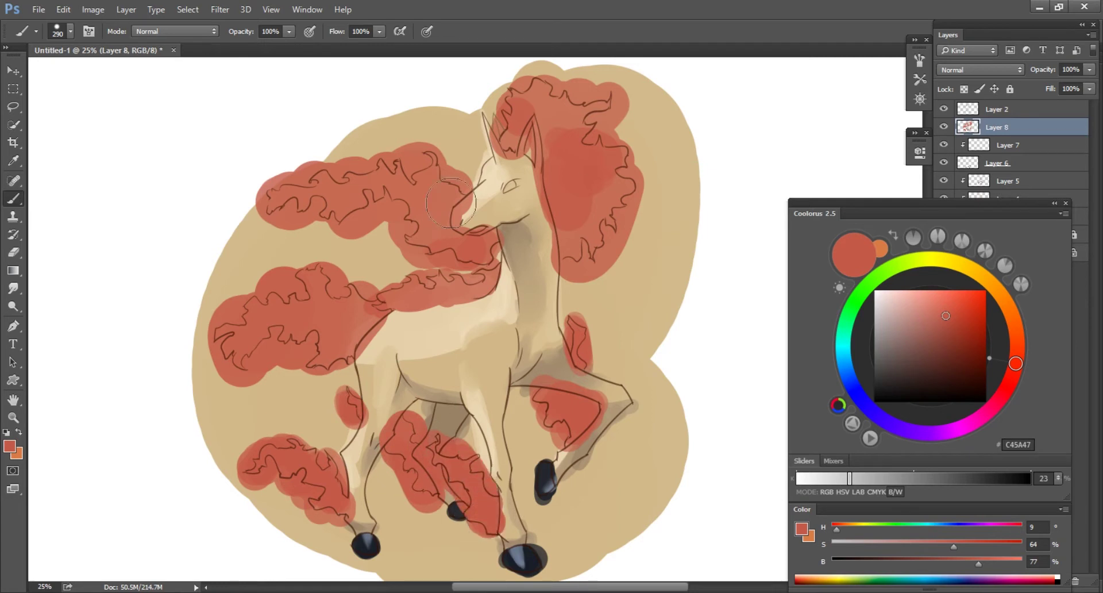
Deepen the red around the head, neck mane and lower-left mane band.
{"action": "left_click", "coordinate": [1016, 372]}
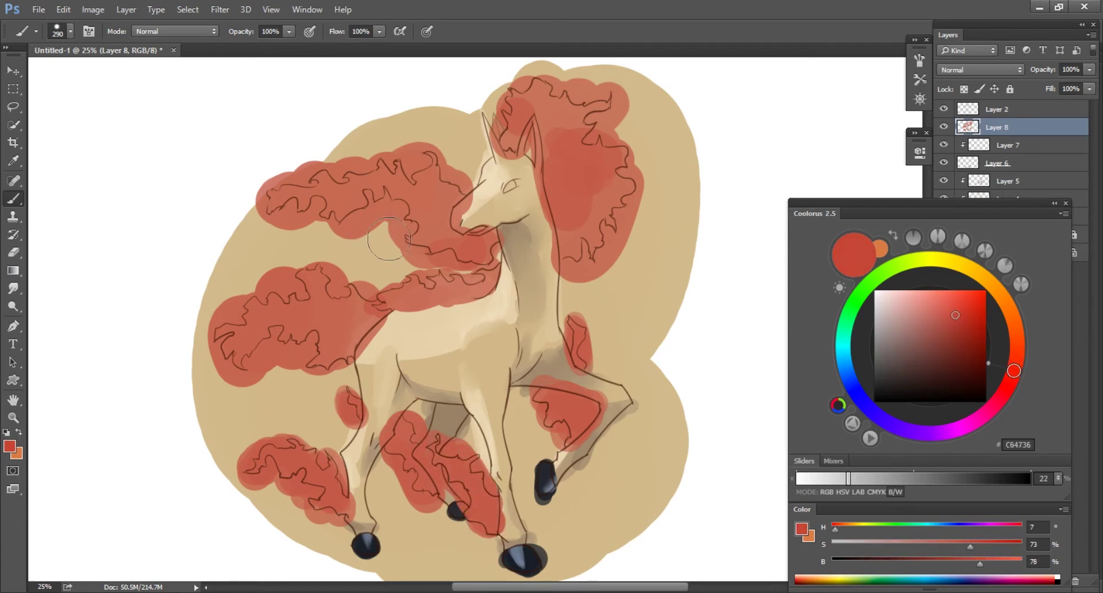
{"action": "key", "text": "bracketleft"}
{"action": "key", "text": "bracketleft"}
{"action": "key", "text": "bracketleft"}
{"action": "left_click", "coordinate": [430, 228]}
{"action": "left_click_drag", "start_coordinate": [458, 228], "coordinate": [466, 236]}
{"action": "left_click_drag", "start_coordinate": [327, 316], "coordinate": [359, 353]}
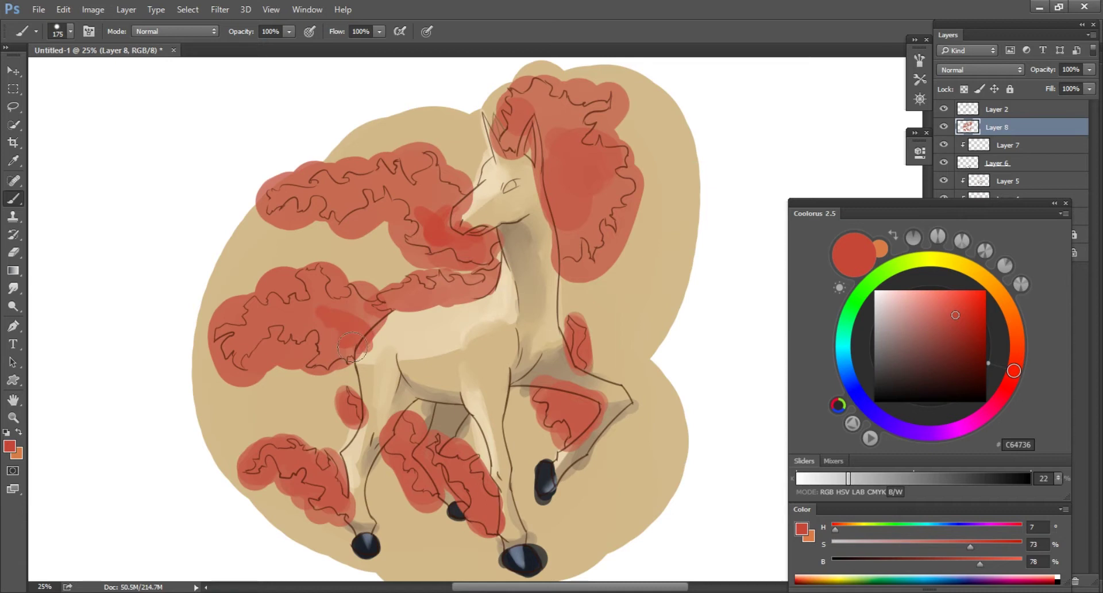
{"action": "mouse_move", "coordinate": [402, 313]}
{"action": "left_mouse_down"}
{"action": "mouse_move", "coordinate": [480, 305]}
{"action": "mouse_move", "coordinate": [491, 287]}
{"action": "left_mouse_up"}
{"action": "mouse_move", "coordinate": [347, 336]}
{"action": "left_mouse_down"}
{"action": "mouse_move", "coordinate": [307, 305]}
{"action": "mouse_move", "coordinate": [255, 334]}
{"action": "left_mouse_up"}
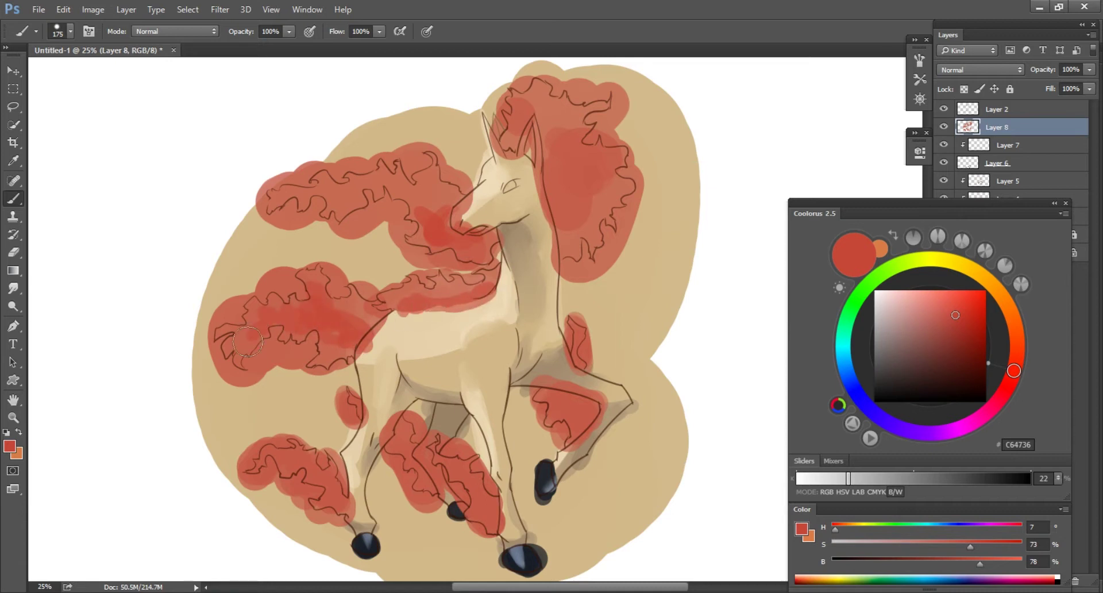
Darken red on the tail tuft, leg flames, and mane behind the ear and upper left.
{"action": "left_click_drag", "start_coordinate": [309, 475], "coordinate": [340, 514]}
{"action": "left_click_drag", "start_coordinate": [350, 409], "coordinate": [362, 424]}
{"action": "left_click_drag", "start_coordinate": [437, 465], "coordinate": [465, 520]}
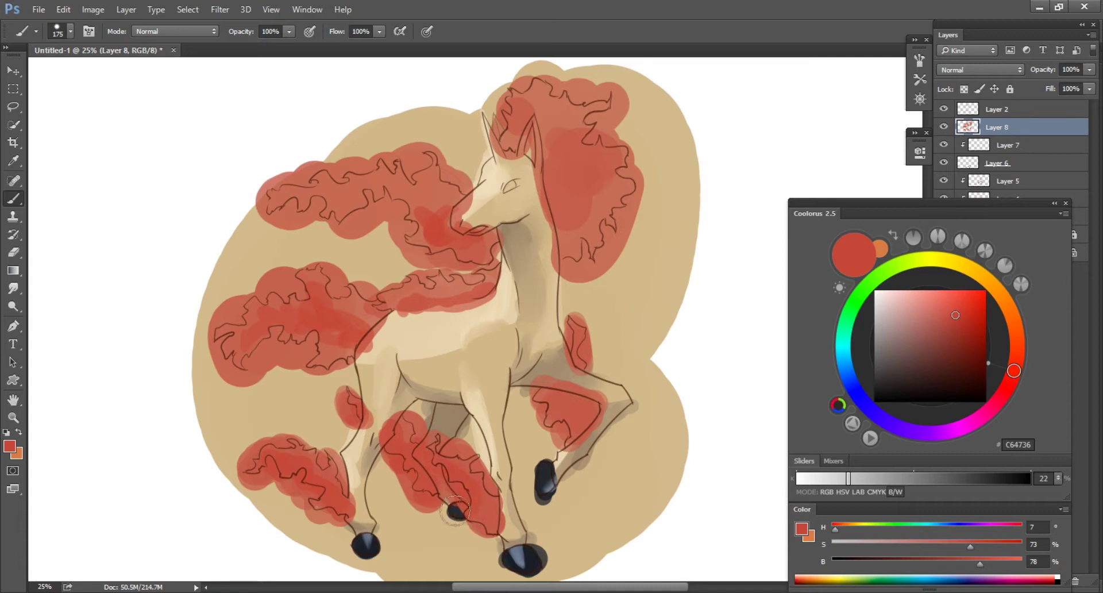
{"action": "left_click_drag", "start_coordinate": [578, 439], "coordinate": [596, 422]}
{"action": "left_click_drag", "start_coordinate": [569, 228], "coordinate": [600, 146]}
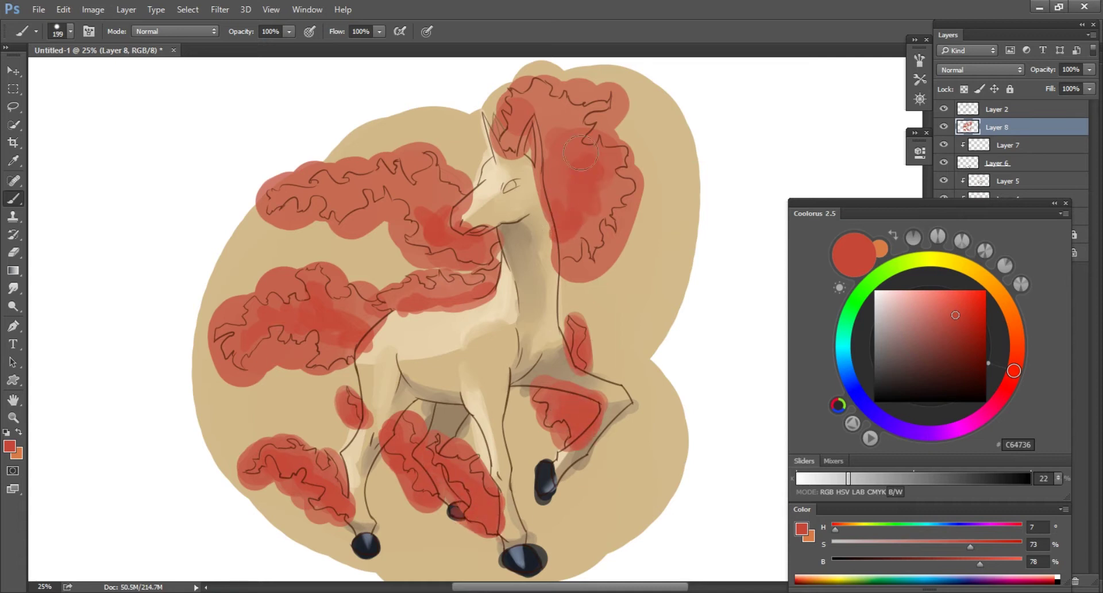
{"action": "left_click_drag", "start_coordinate": [505, 150], "coordinate": [514, 138]}
{"action": "left_click_drag", "start_coordinate": [372, 192], "coordinate": [307, 204]}
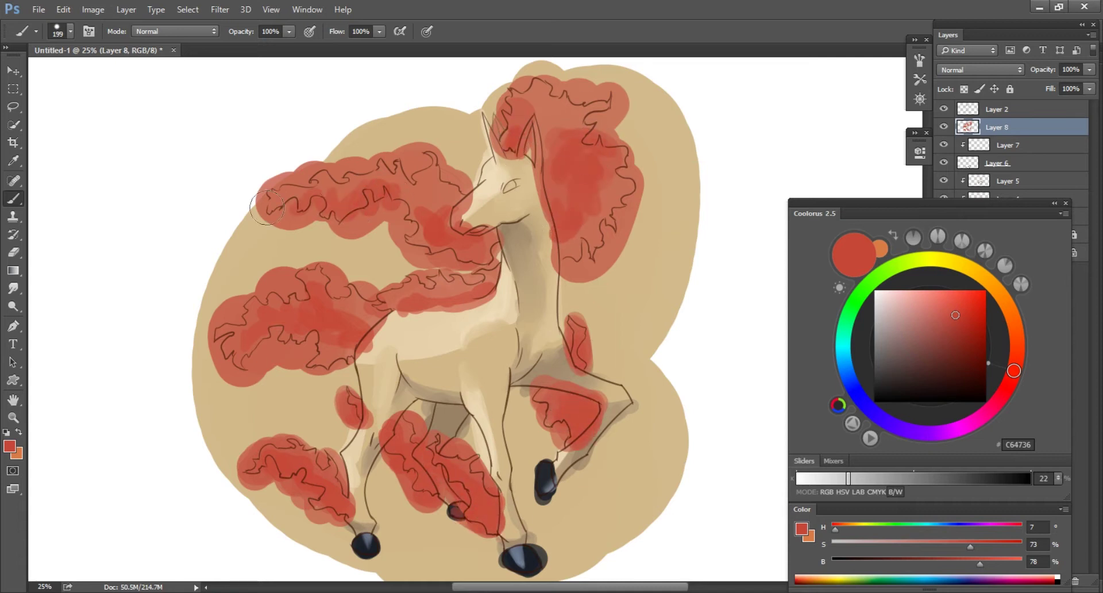
{"action": "left_click_drag", "start_coordinate": [1014, 371], "coordinate": [1011, 314]}
Paint orange EBAD5C highlights across the top and left of the mane.
{"action": "left_click", "coordinate": [941, 306]}
{"action": "left_click_drag", "start_coordinate": [946, 303], "coordinate": [950, 307]}
{"action": "left_click_drag", "start_coordinate": [551, 149], "coordinate": [565, 112]}
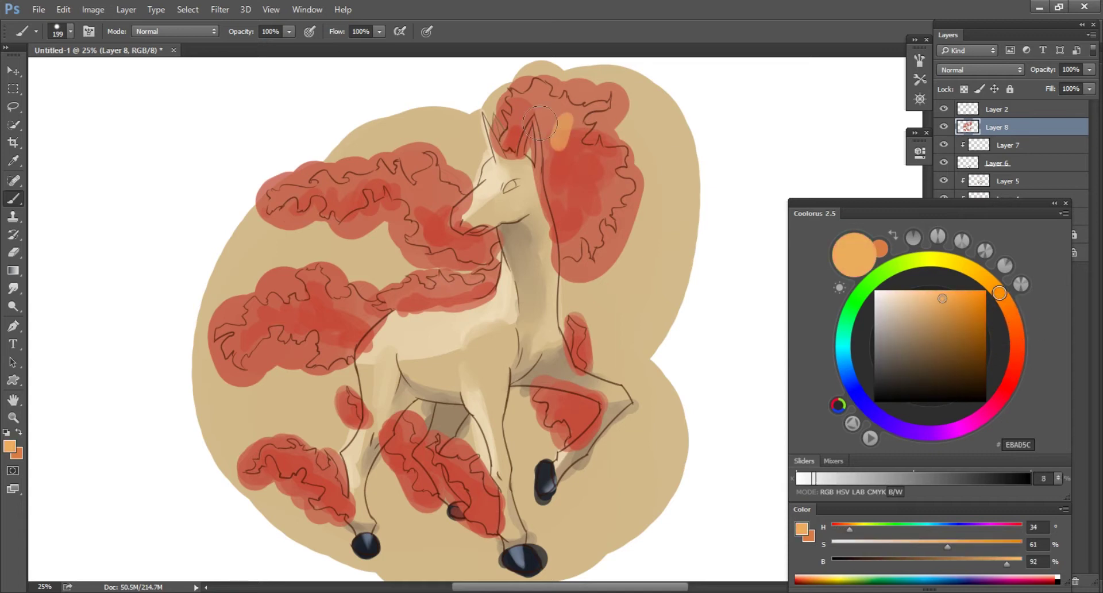
{"action": "mouse_move", "coordinate": [503, 144]}
{"action": "left_mouse_down"}
{"action": "mouse_move", "coordinate": [534, 84]}
{"action": "mouse_move", "coordinate": [581, 120]}
{"action": "mouse_move", "coordinate": [612, 115]}
{"action": "mouse_move", "coordinate": [526, 95]}
{"action": "left_mouse_up"}
{"action": "left_click_drag", "start_coordinate": [557, 132], "coordinate": [604, 129]}
{"action": "mouse_move", "coordinate": [431, 141]}
{"action": "left_mouse_down"}
{"action": "mouse_move", "coordinate": [428, 192]}
{"action": "mouse_move", "coordinate": [326, 174]}
{"action": "mouse_move", "coordinate": [267, 216]}
{"action": "left_mouse_up"}
Add orange highlights to the middle mane, upper neck, lower-left tuft and rear leg flame.
{"action": "mouse_move", "coordinate": [236, 322]}
{"action": "left_mouse_down"}
{"action": "mouse_move", "coordinate": [221, 350]}
{"action": "mouse_move", "coordinate": [247, 288]}
{"action": "mouse_move", "coordinate": [279, 299]}
{"action": "mouse_move", "coordinate": [313, 270]}
{"action": "mouse_move", "coordinate": [396, 303]}
{"action": "left_mouse_up"}
{"action": "mouse_move", "coordinate": [333, 345]}
{"action": "left_mouse_down"}
{"action": "mouse_move", "coordinate": [313, 359]}
{"action": "mouse_move", "coordinate": [294, 329]}
{"action": "left_mouse_up"}
{"action": "mouse_move", "coordinate": [379, 302]}
{"action": "left_mouse_down"}
{"action": "mouse_move", "coordinate": [428, 282]}
{"action": "mouse_move", "coordinate": [439, 290]}
{"action": "left_mouse_up"}
{"action": "mouse_move", "coordinate": [242, 478]}
{"action": "left_mouse_down"}
{"action": "mouse_move", "coordinate": [282, 445]}
{"action": "mouse_move", "coordinate": [329, 463]}
{"action": "mouse_move", "coordinate": [326, 491]}
{"action": "left_mouse_up"}
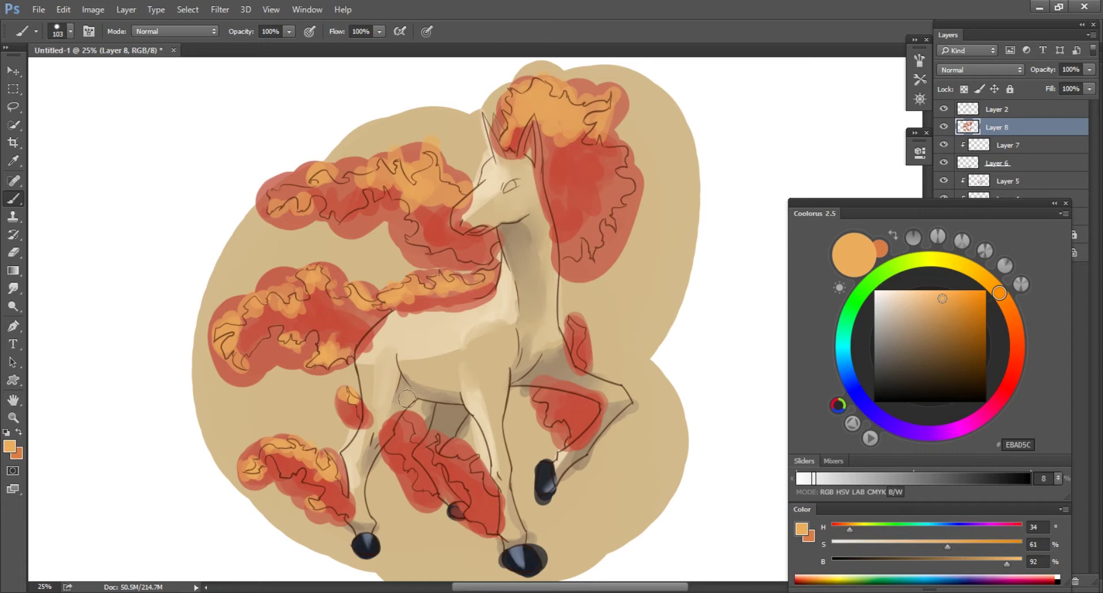
{"action": "left_click_drag", "start_coordinate": [440, 441], "coordinate": [471, 468]}
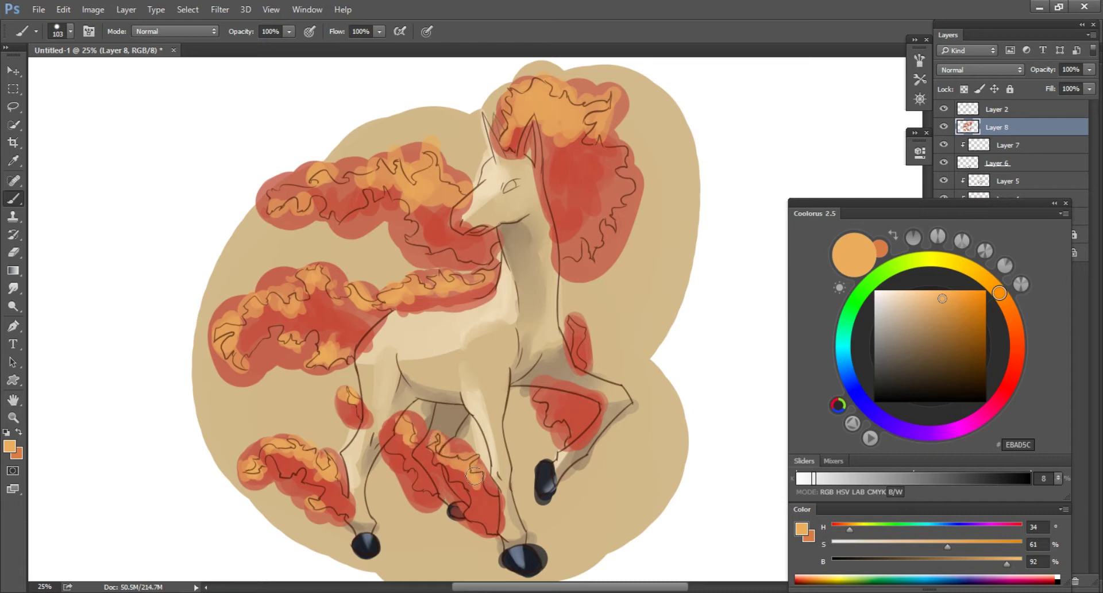
At 40% brush opacity, add orange to the front-leg flames, then pick yellow FFCC6A.
{"action": "key", "text": "4"}
{"action": "left_click_drag", "start_coordinate": [542, 406], "coordinate": [554, 414]}
{"action": "left_click_drag", "start_coordinate": [575, 322], "coordinate": [583, 356]}
{"action": "key", "text": "e"}
{"action": "key", "text": "b"}
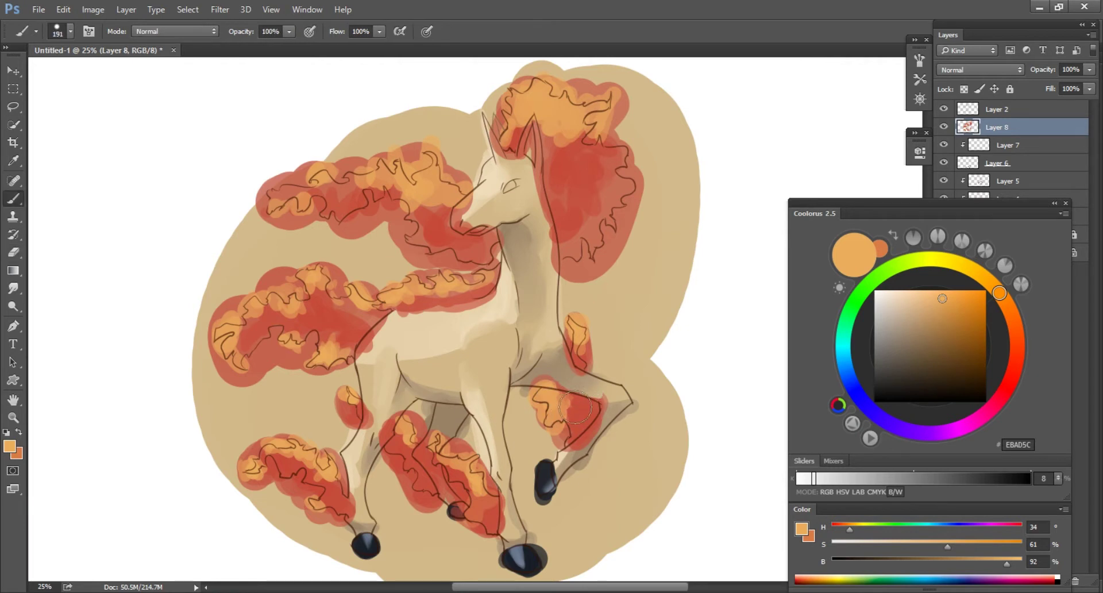
{"action": "left_click", "coordinate": [988, 279]}
{"action": "left_click", "coordinate": [939, 290]}
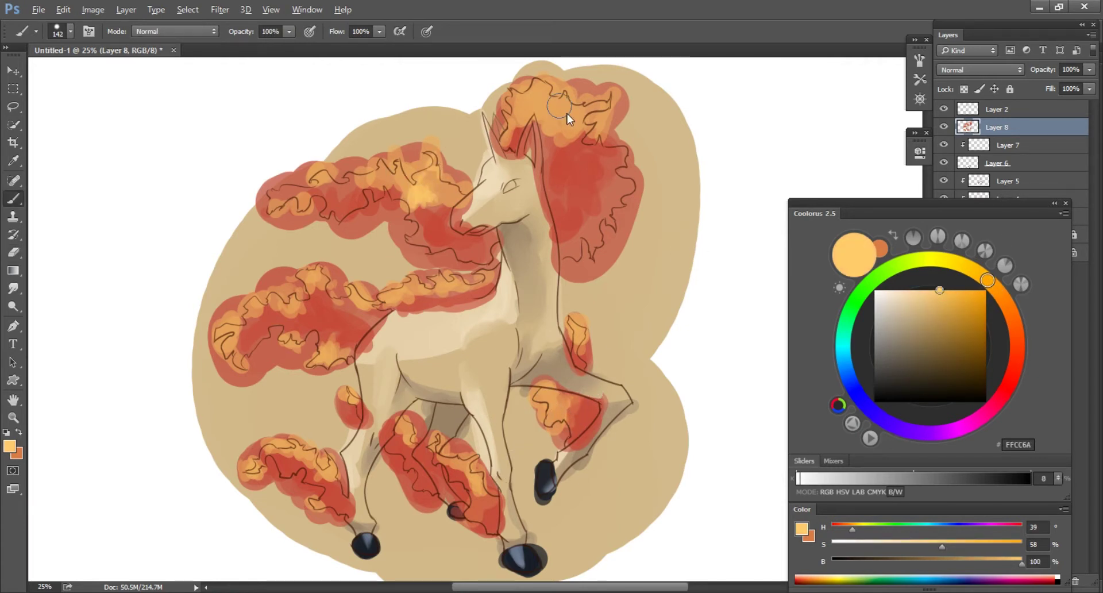
Add yellow to the top of the mane and smudge the highlights into it.
{"action": "left_click_drag", "start_coordinate": [569, 109], "coordinate": [557, 133]}
{"action": "key", "text": "r"}
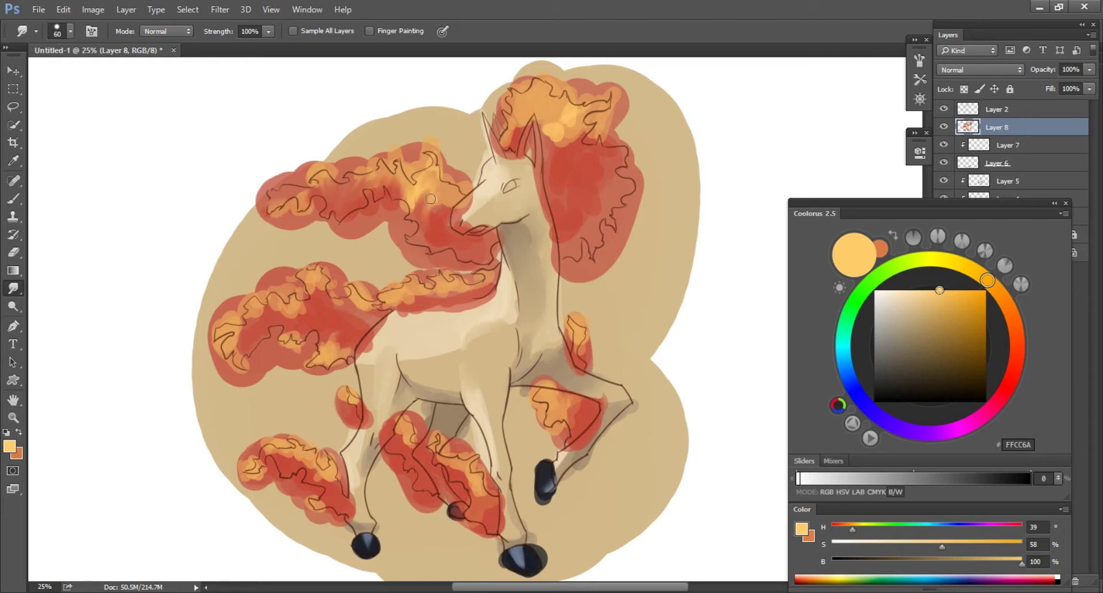
{"action": "left_click_drag", "start_coordinate": [445, 216], "coordinate": [426, 209]}
{"action": "left_click_drag", "start_coordinate": [424, 235], "coordinate": [465, 249]}
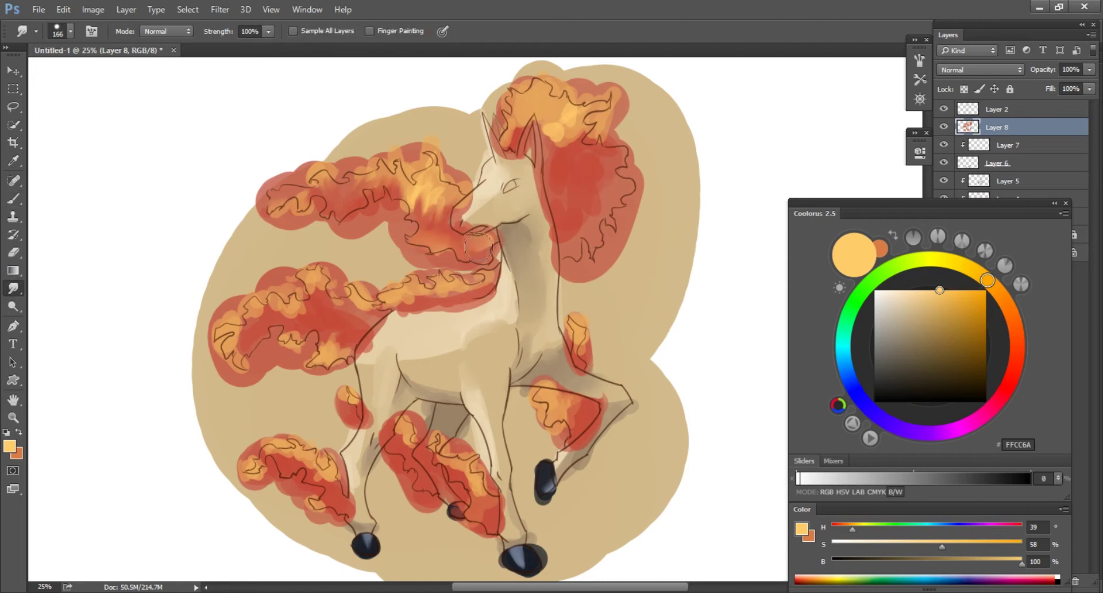
{"action": "key", "text": "b"}
Blend the yellow and red mane colours near the ear with a larger smudge brush.
{"action": "left_click", "coordinate": [543, 179], "text": "alt"}
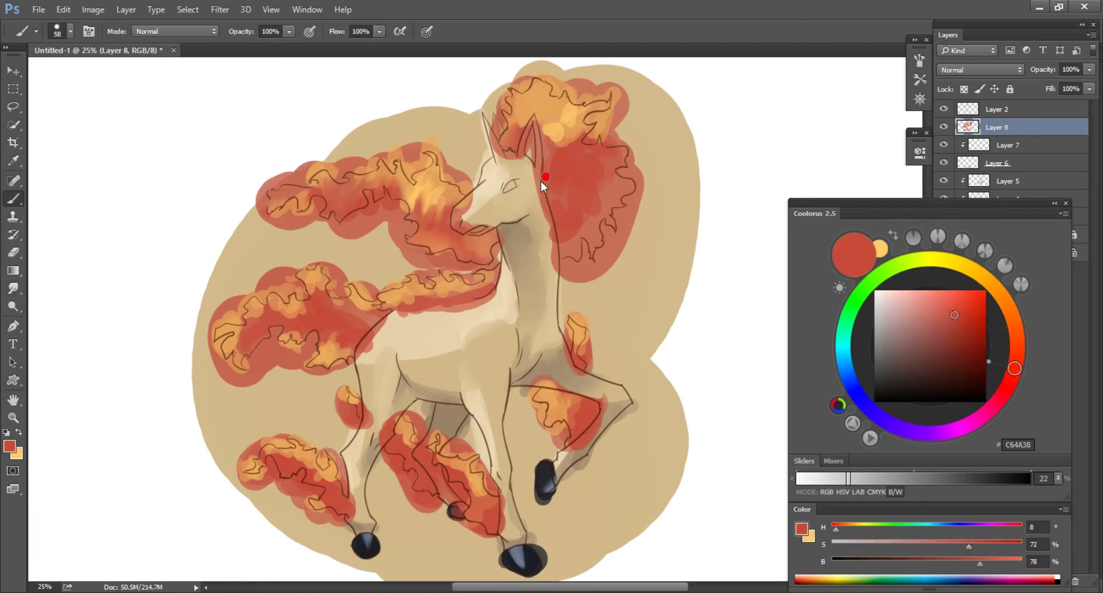
{"action": "key", "text": "r"}
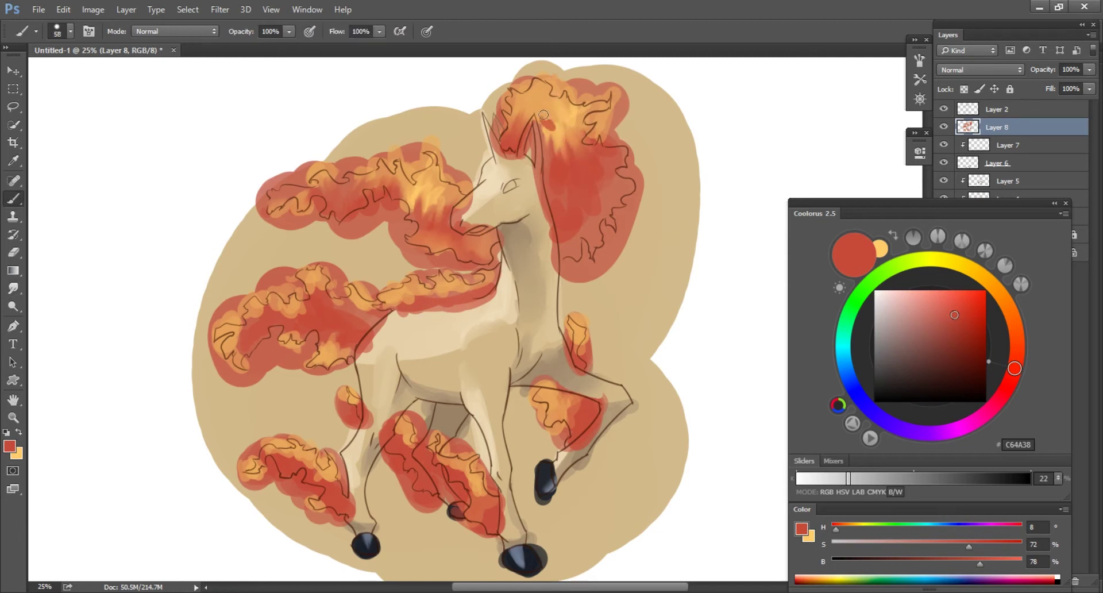
{"action": "key", "text": "x"}
{"action": "left_click_drag", "start_coordinate": [548, 127], "coordinate": [573, 128]}
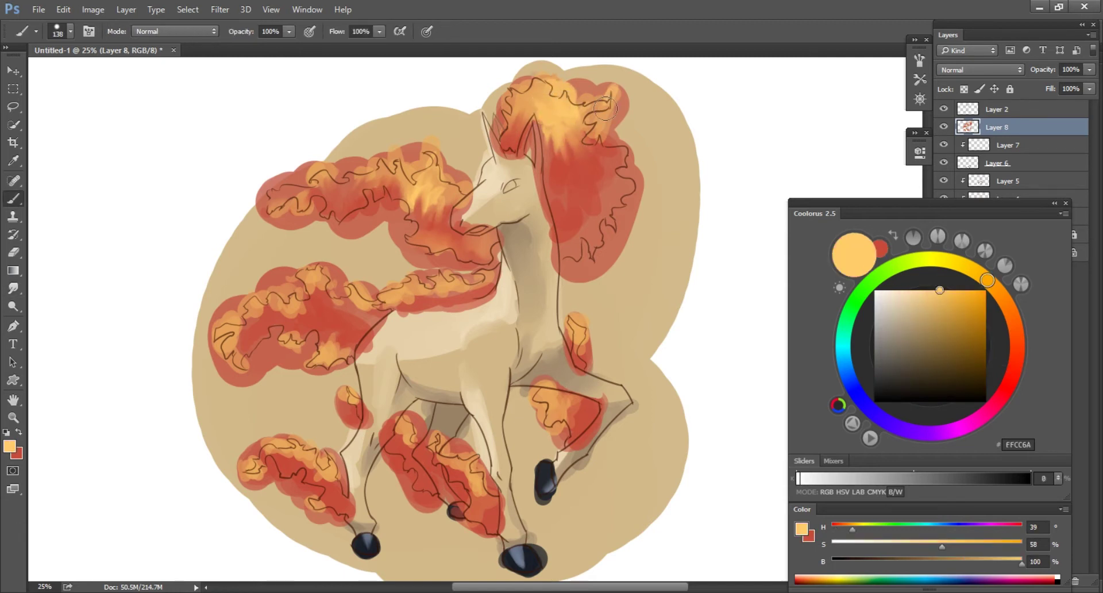
{"action": "key", "text": "x"}
{"action": "right_click", "coordinate": [559, 198]}
{"action": "right_click", "coordinate": [557, 197], "text": "alt"}
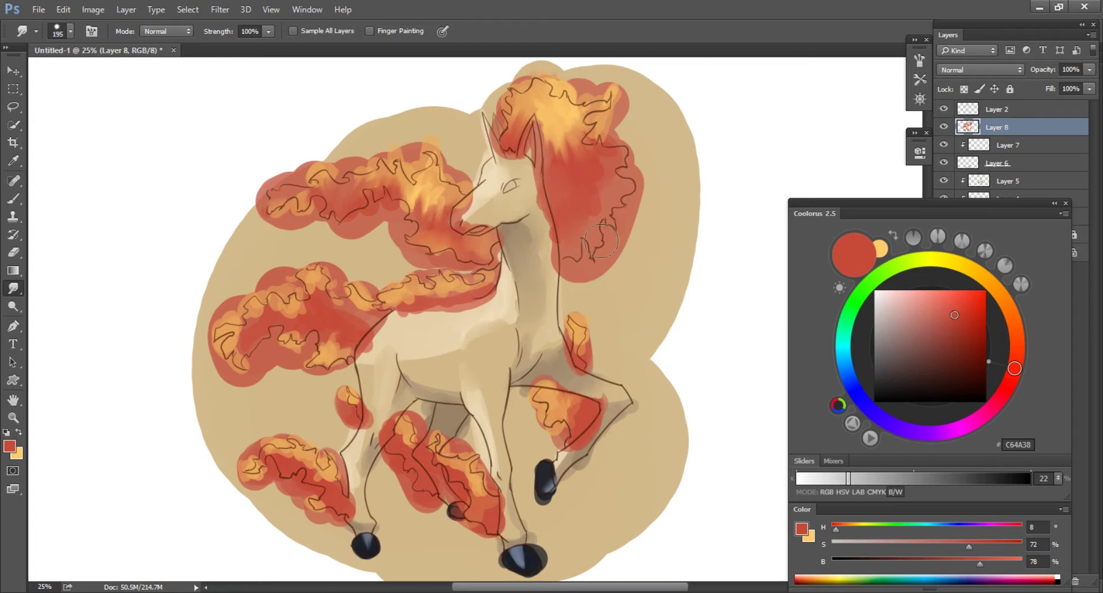
{"action": "key", "text": "x"}
{"action": "mouse_move", "coordinate": [592, 221]}
{"action": "left_mouse_down"}
{"action": "mouse_move", "coordinate": [589, 240]}
{"action": "mouse_move", "coordinate": [624, 206]}
{"action": "left_mouse_up"}
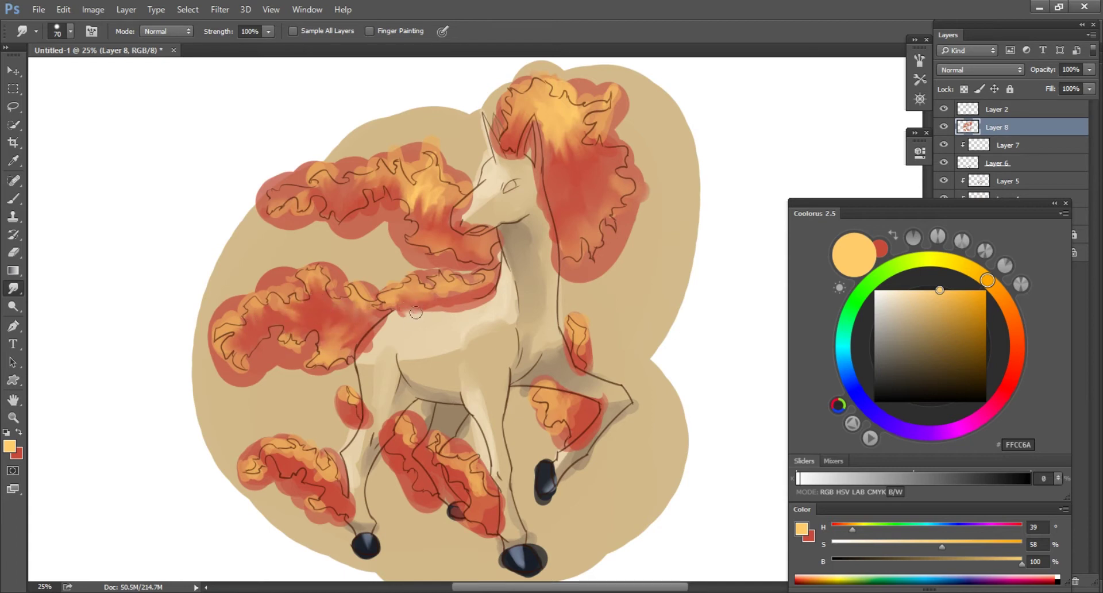
Smear the orange strands along the neck mane, then view the canvas at 100% without panels.
{"action": "key", "text": "e"}
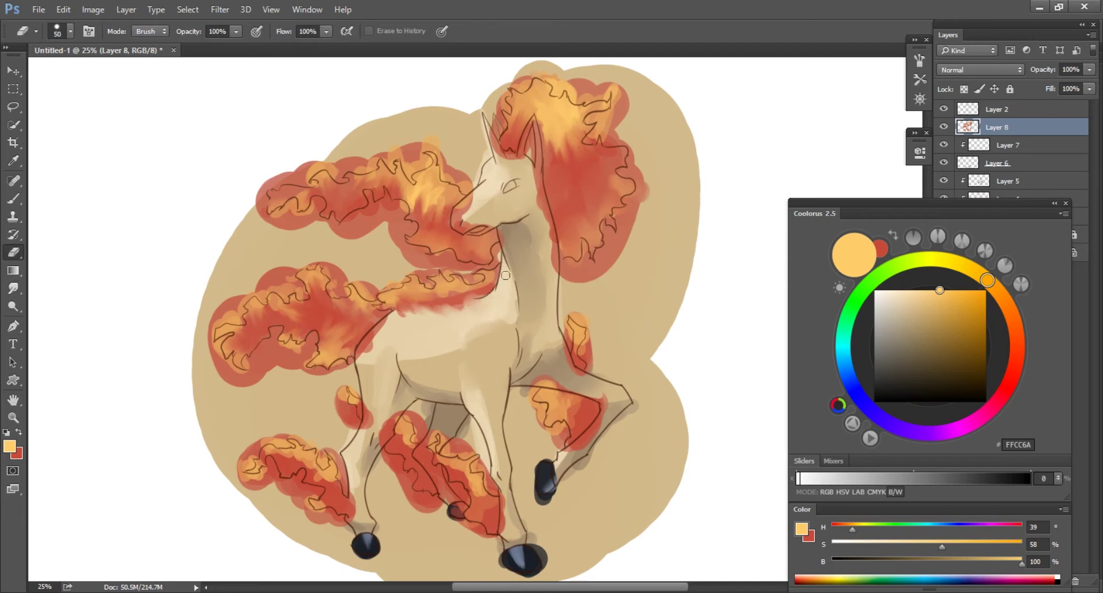
{"action": "key", "text": "r"}
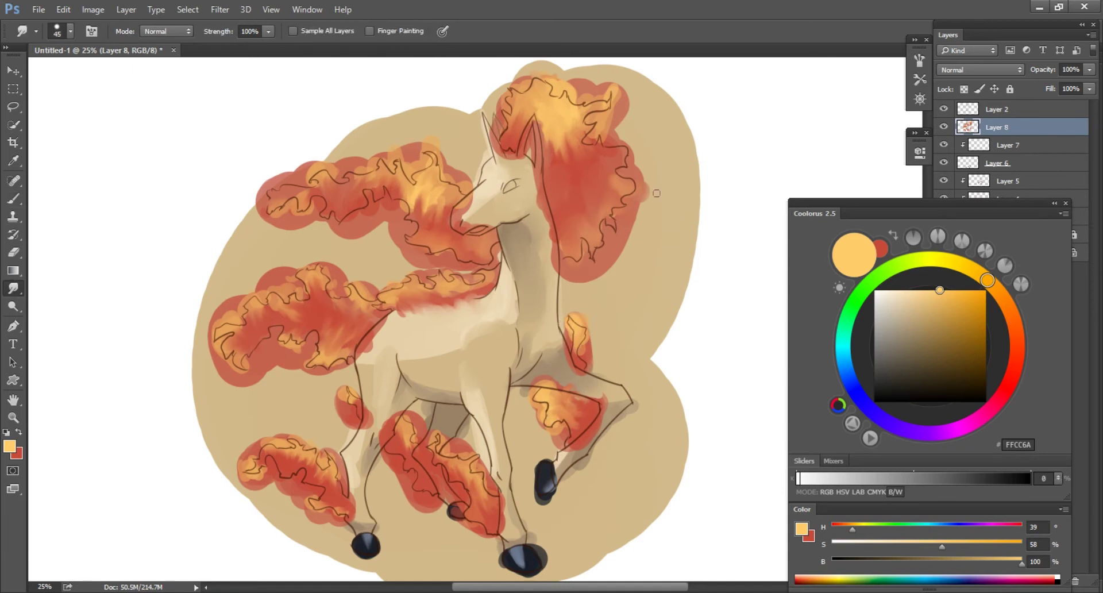
{"action": "left_click_drag", "start_coordinate": [417, 303], "coordinate": [412, 290]}
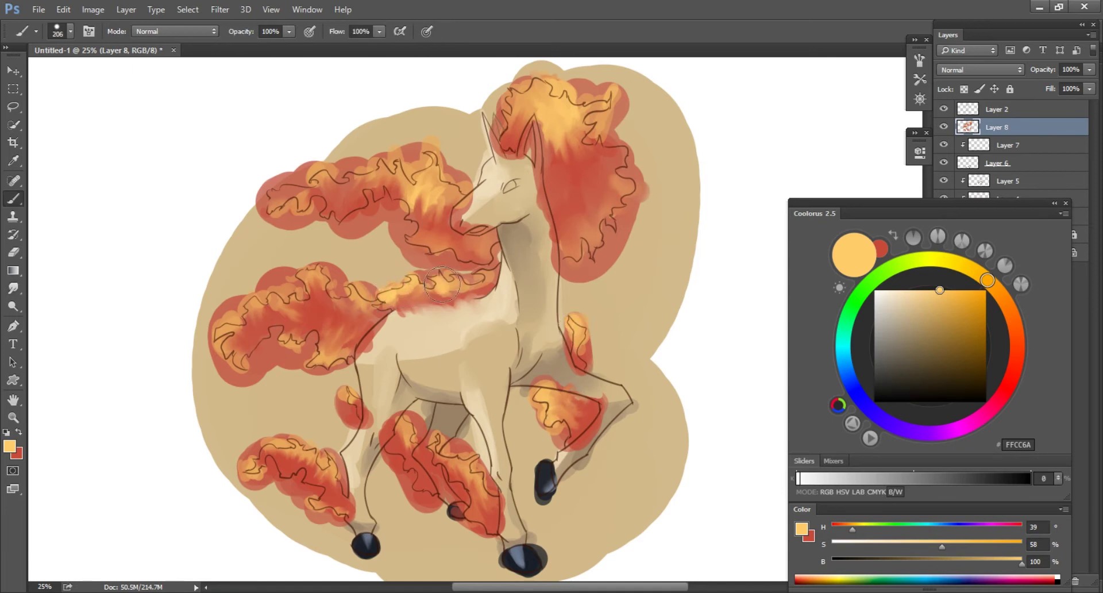
{"action": "key", "text": "b"}
{"action": "key", "text": "r"}
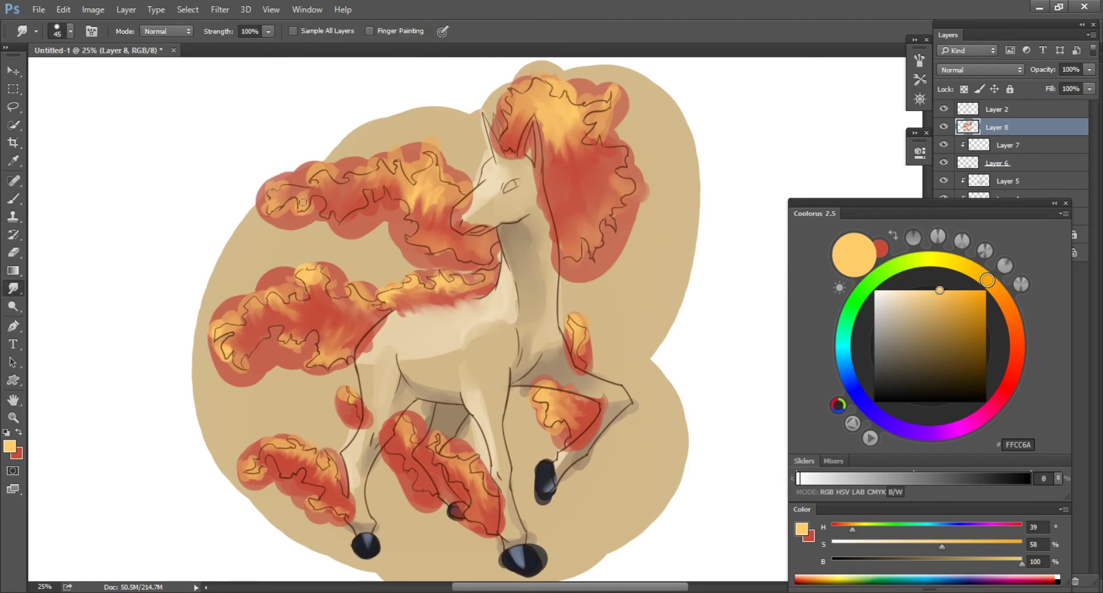
{"action": "key", "text": "b"}
{"action": "key", "text": "r"}
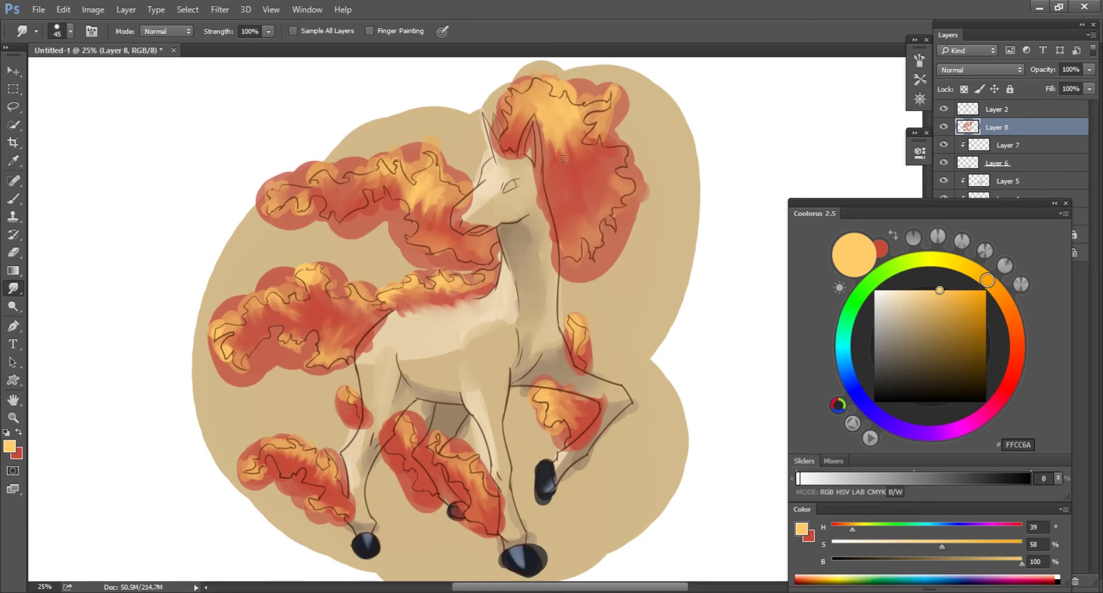
{"action": "key", "text": "ctrl+1"}
{"action": "key", "text": "Tab"}
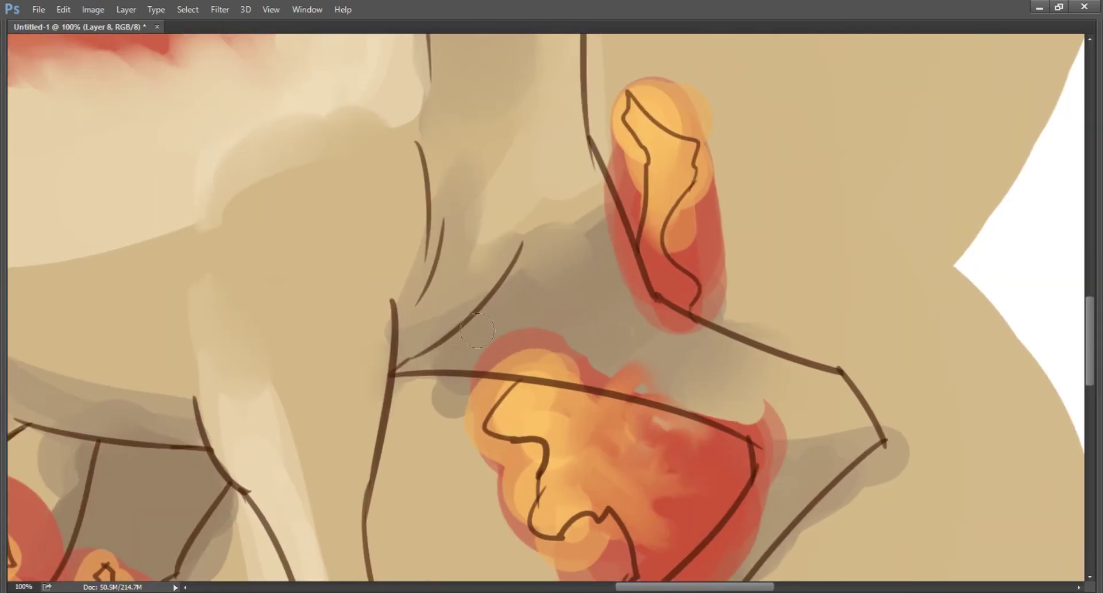
Highlight the right ear's inner edge and the red tuft's lower edge in light cream.
{"action": "scroll", "coordinate": [660, 368], "scroll_direction": "right", "scroll_amount": 3}
{"action": "scroll", "coordinate": [690, 363], "scroll_direction": "down", "scroll_amount": 1}
{"action": "scroll", "coordinate": [668, 356], "scroll_direction": "down", "scroll_amount": 2}
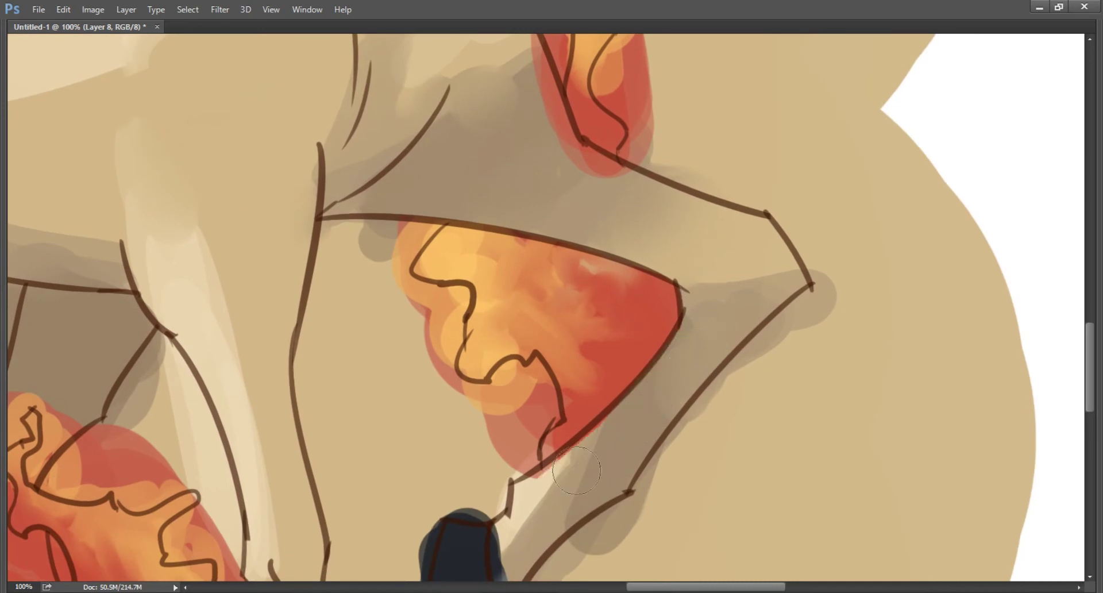
{"action": "left_click_drag", "start_coordinate": [697, 343], "coordinate": [657, 556]}
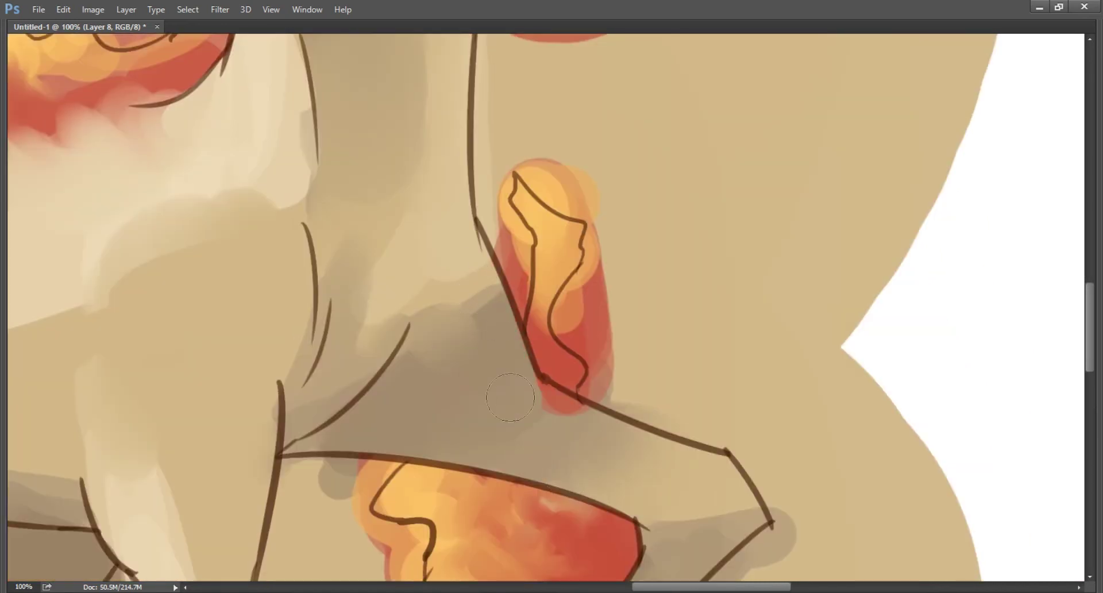
{"action": "left_click_drag", "start_coordinate": [611, 467], "coordinate": [434, 492]}
{"action": "scroll", "coordinate": [591, 328], "scroll_direction": "right", "scroll_amount": 3}
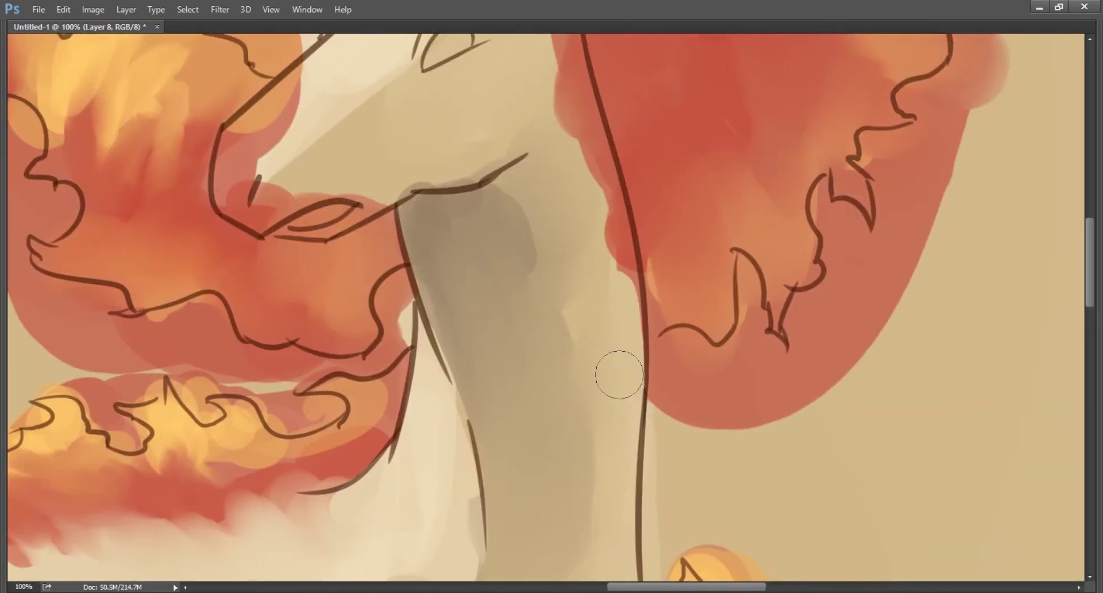
{"action": "scroll", "coordinate": [594, 312], "scroll_direction": "up", "scroll_amount": 3}
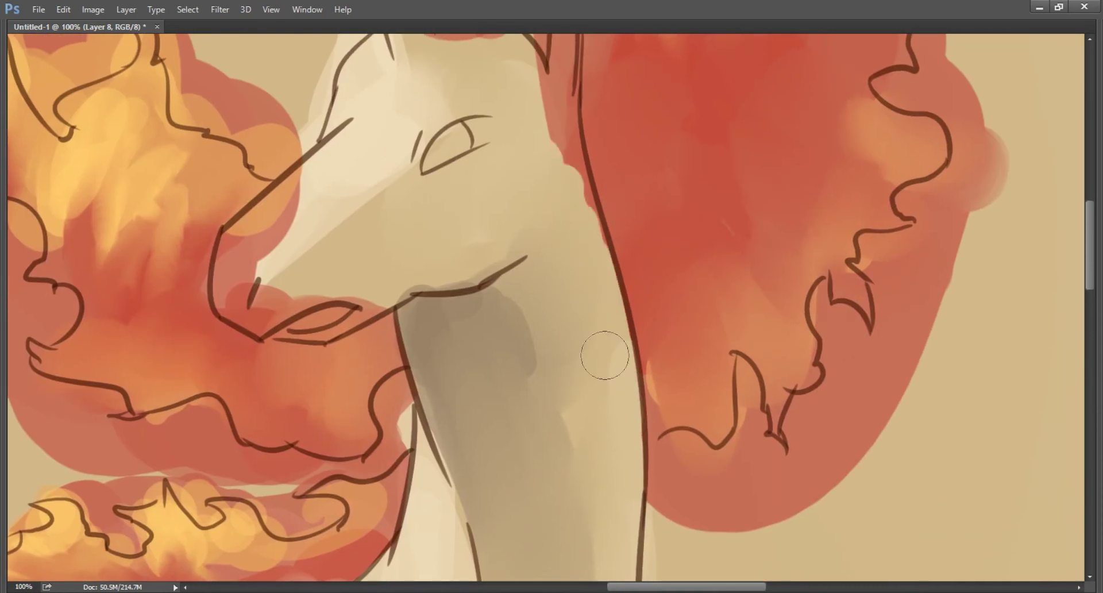
{"action": "scroll", "coordinate": [547, 293], "scroll_direction": "up", "scroll_amount": 4}
{"action": "scroll", "coordinate": [520, 201], "scroll_direction": "up", "scroll_amount": 1}
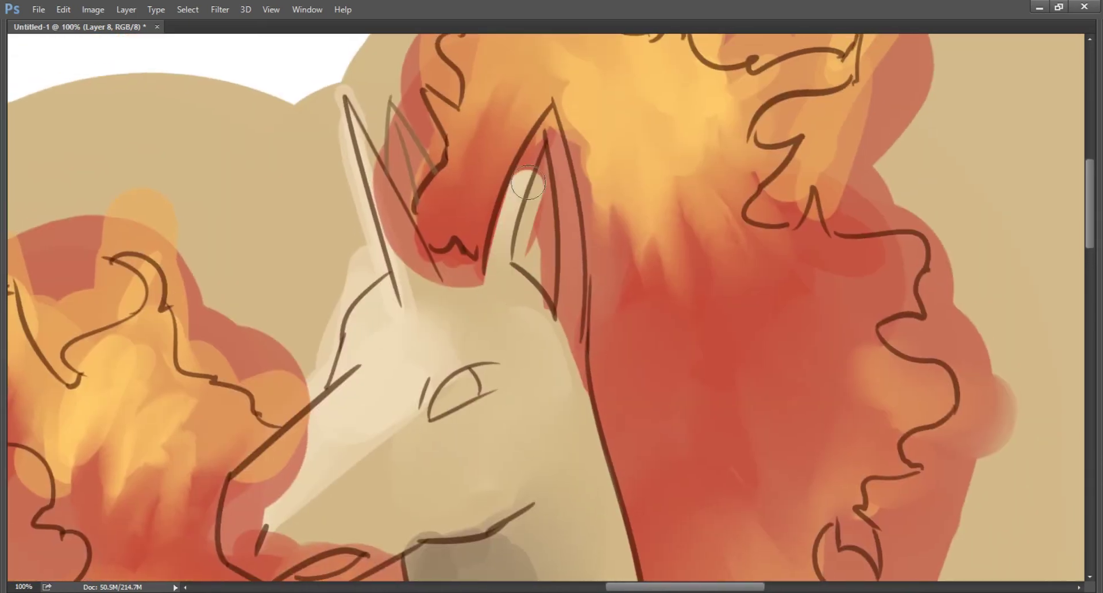
{"action": "mouse_move", "coordinate": [519, 172]}
{"action": "left_mouse_down"}
{"action": "mouse_move", "coordinate": [540, 135]}
{"action": "mouse_move", "coordinate": [567, 185]}
{"action": "mouse_move", "coordinate": [576, 383]}
{"action": "mouse_move", "coordinate": [609, 429]}
{"action": "left_mouse_up"}
{"action": "mouse_move", "coordinate": [483, 329]}
{"action": "left_mouse_down"}
{"action": "mouse_move", "coordinate": [489, 302]}
{"action": "mouse_move", "coordinate": [497, 310]}
{"action": "mouse_move", "coordinate": [443, 310]}
{"action": "left_mouse_up"}
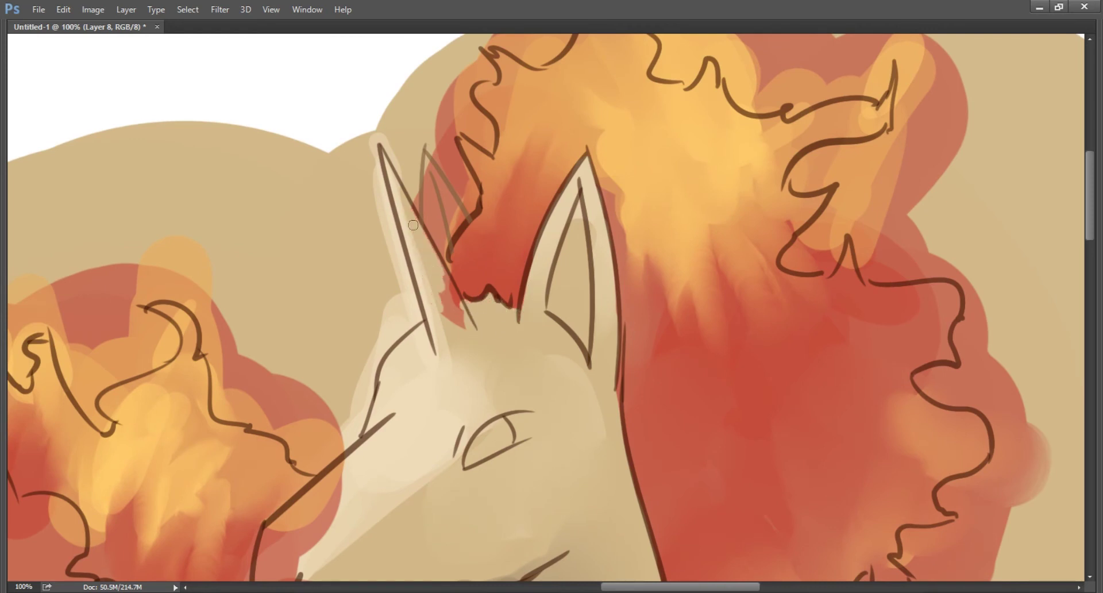
Paint cream between the left ear's lines and along the snout's lower edge.
{"action": "left_click_drag", "start_coordinate": [433, 181], "coordinate": [428, 229]}
{"action": "left_click_drag", "start_coordinate": [437, 164], "coordinate": [441, 217]}
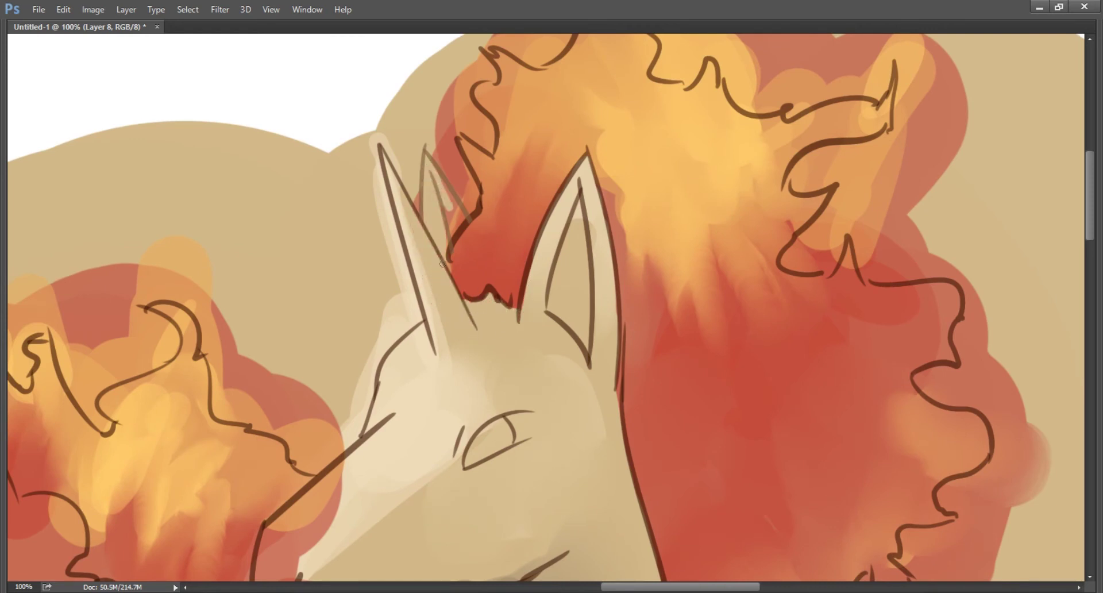
{"action": "left_click_drag", "start_coordinate": [463, 396], "coordinate": [539, 184]}
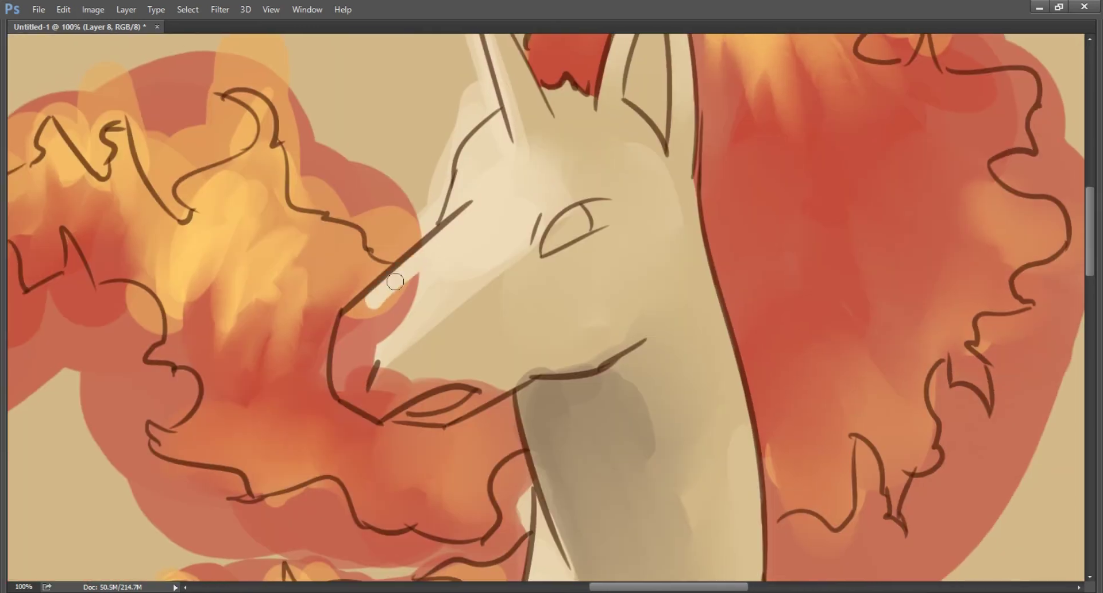
{"action": "mouse_move", "coordinate": [351, 313]}
{"action": "left_mouse_down"}
{"action": "mouse_move", "coordinate": [342, 384]}
{"action": "mouse_move", "coordinate": [362, 357]}
{"action": "mouse_move", "coordinate": [434, 392]}
{"action": "mouse_move", "coordinate": [396, 413]}
{"action": "mouse_move", "coordinate": [479, 388]}
{"action": "mouse_move", "coordinate": [444, 413]}
{"action": "mouse_move", "coordinate": [487, 327]}
{"action": "mouse_move", "coordinate": [463, 544]}
{"action": "mouse_move", "coordinate": [563, 225]}
{"action": "mouse_move", "coordinate": [475, 305]}
{"action": "mouse_move", "coordinate": [460, 364]}
{"action": "mouse_move", "coordinate": [428, 369]}
{"action": "mouse_move", "coordinate": [444, 420]}
{"action": "mouse_move", "coordinate": [450, 117]}
{"action": "left_mouse_up"}
Cover the red flame edge on the inner hind leg with light beige.
{"action": "left_click_drag", "start_coordinate": [460, 270], "coordinate": [466, 374]}
{"action": "mouse_move", "coordinate": [477, 305]}
{"action": "left_mouse_down"}
{"action": "mouse_move", "coordinate": [453, 370]}
{"action": "mouse_move", "coordinate": [443, 333]}
{"action": "left_mouse_up"}
{"action": "mouse_move", "coordinate": [517, 276]}
{"action": "left_mouse_down"}
{"action": "mouse_move", "coordinate": [545, 317]}
{"action": "mouse_move", "coordinate": [552, 362]}
{"action": "left_mouse_up"}
{"action": "mouse_move", "coordinate": [560, 310]}
{"action": "left_mouse_down"}
{"action": "mouse_move", "coordinate": [552, 370]}
{"action": "mouse_move", "coordinate": [517, 414]}
{"action": "left_mouse_up"}
{"action": "left_click_drag", "start_coordinate": [429, 500], "coordinate": [509, 299]}
{"action": "mouse_move", "coordinate": [525, 504]}
{"action": "left_mouse_down"}
{"action": "mouse_move", "coordinate": [517, 468]}
{"action": "mouse_move", "coordinate": [493, 460]}
{"action": "mouse_move", "coordinate": [485, 399]}
{"action": "left_mouse_up"}
{"action": "mouse_move", "coordinate": [460, 517]}
{"action": "left_mouse_down"}
{"action": "mouse_move", "coordinate": [455, 492]}
{"action": "mouse_move", "coordinate": [472, 492]}
{"action": "left_mouse_up"}
Repaint the lower hoof solid dark navy and lay beige strokes along the inner leg.
{"action": "left_click_drag", "start_coordinate": [595, 502], "coordinate": [284, 456]}
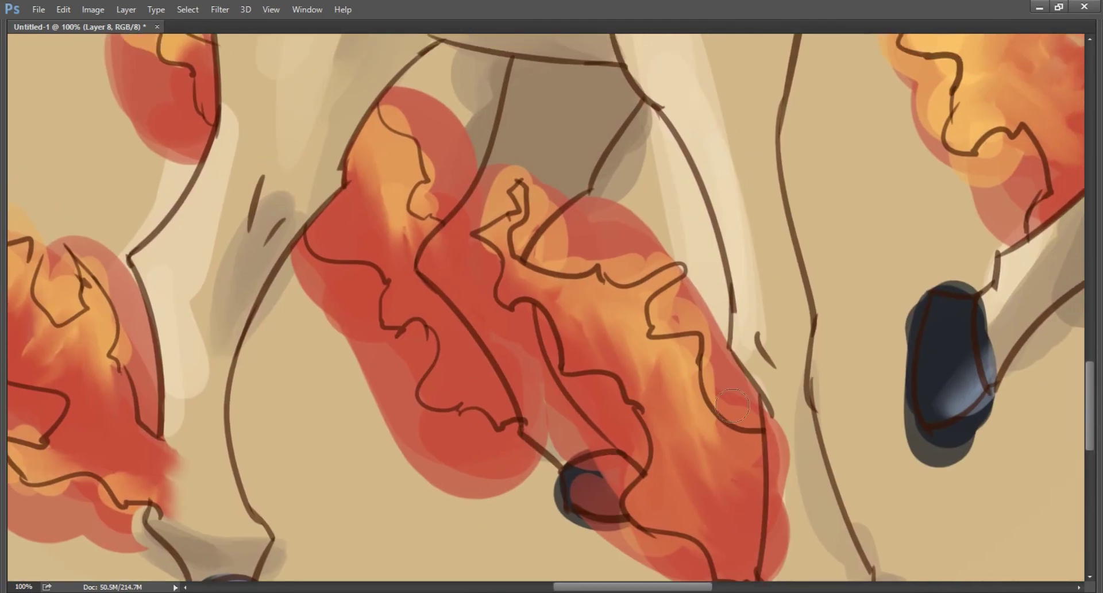
{"action": "left_click_drag", "start_coordinate": [765, 561], "coordinate": [774, 585]}
{"action": "mouse_move", "coordinate": [575, 465]}
{"action": "left_mouse_down"}
{"action": "mouse_move", "coordinate": [586, 425]}
{"action": "mouse_move", "coordinate": [629, 440]}
{"action": "mouse_move", "coordinate": [610, 457]}
{"action": "mouse_move", "coordinate": [624, 497]}
{"action": "mouse_move", "coordinate": [546, 431]}
{"action": "left_mouse_up"}
{"action": "left_click_drag", "start_coordinate": [620, 449], "coordinate": [531, 385]}
{"action": "left_click_drag", "start_coordinate": [442, 267], "coordinate": [517, 368]}
{"action": "mouse_move", "coordinate": [489, 299]}
{"action": "left_mouse_down"}
{"action": "mouse_move", "coordinate": [529, 391]}
{"action": "mouse_move", "coordinate": [542, 345]}
{"action": "mouse_move", "coordinate": [565, 414]}
{"action": "left_mouse_up"}
{"action": "left_click_drag", "start_coordinate": [515, 346], "coordinate": [546, 401]}
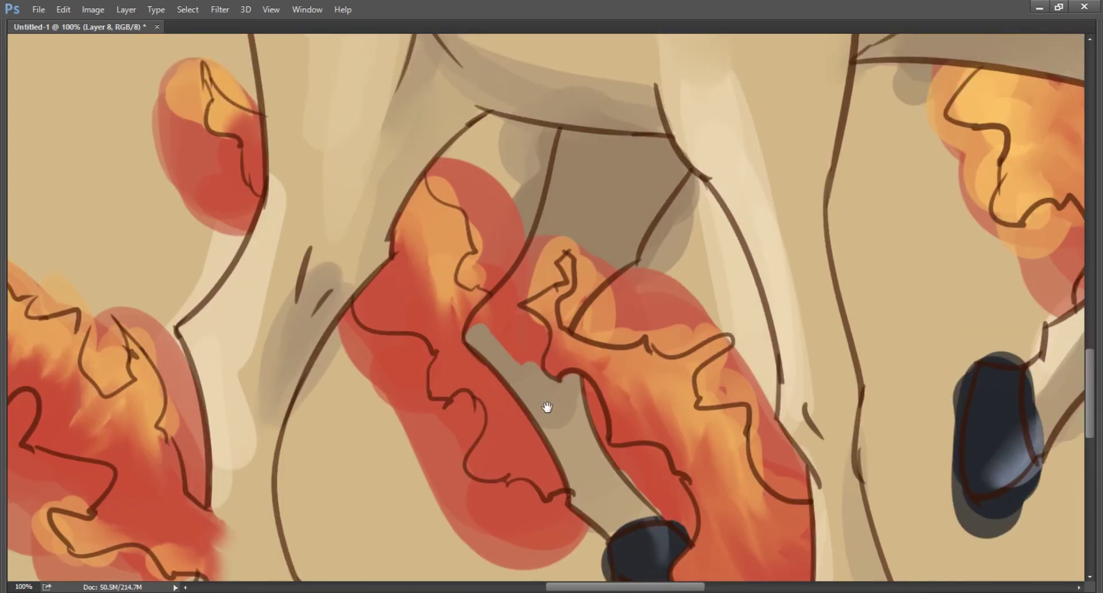
{"action": "left_click_drag", "start_coordinate": [514, 313], "coordinate": [527, 319]}
Shade the inner leg grey-brown, then zoom out and restore the panels.
{"action": "mouse_move", "coordinate": [528, 366]}
{"action": "left_mouse_down"}
{"action": "mouse_move", "coordinate": [489, 313]}
{"action": "mouse_move", "coordinate": [539, 262]}
{"action": "mouse_move", "coordinate": [556, 215]}
{"action": "left_mouse_up"}
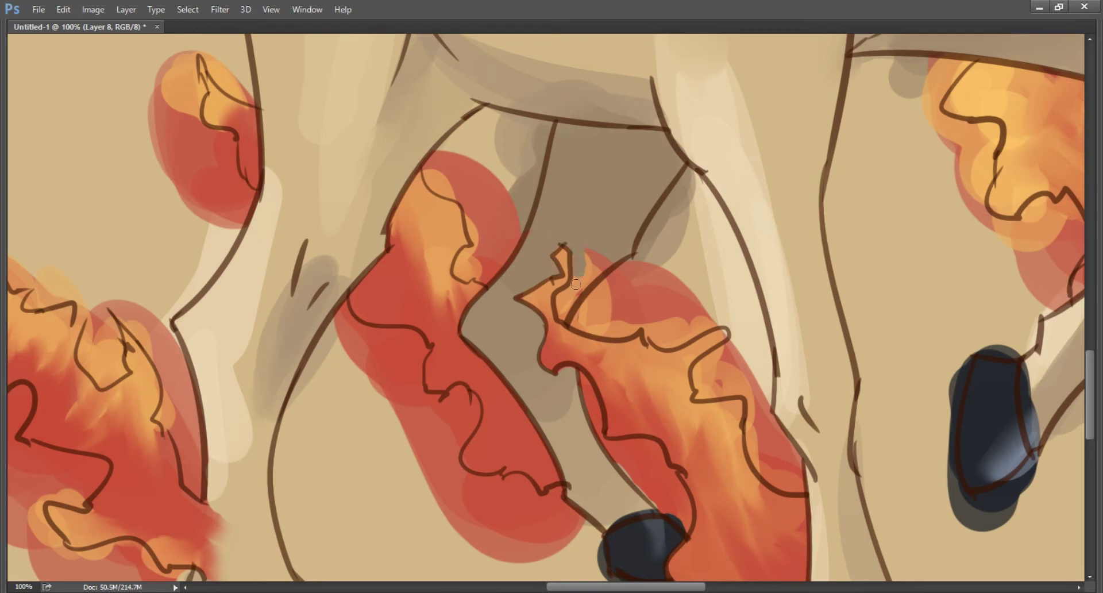
{"action": "left_click_drag", "start_coordinate": [561, 310], "coordinate": [592, 274]}
{"action": "scroll", "coordinate": [597, 269], "scroll_direction": "down", "scroll_amount": 1}
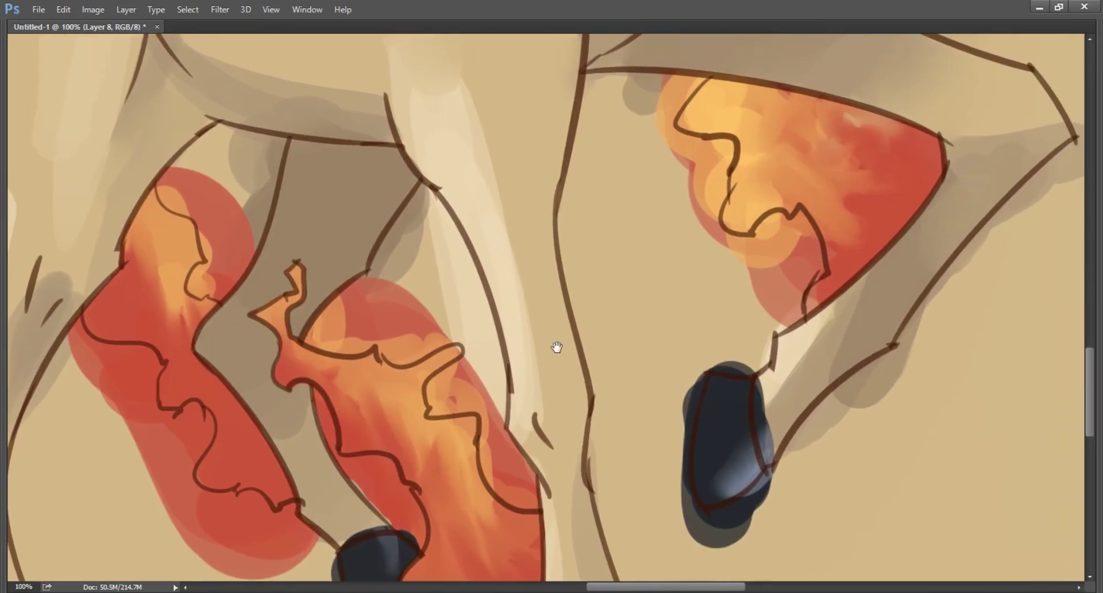
{"action": "scroll", "coordinate": [555, 347], "scroll_direction": "down", "scroll_amount": 1}
{"action": "scroll", "coordinate": [414, 472], "scroll_direction": "down", "scroll_amount": 1}
{"action": "key", "text": "Tab"}
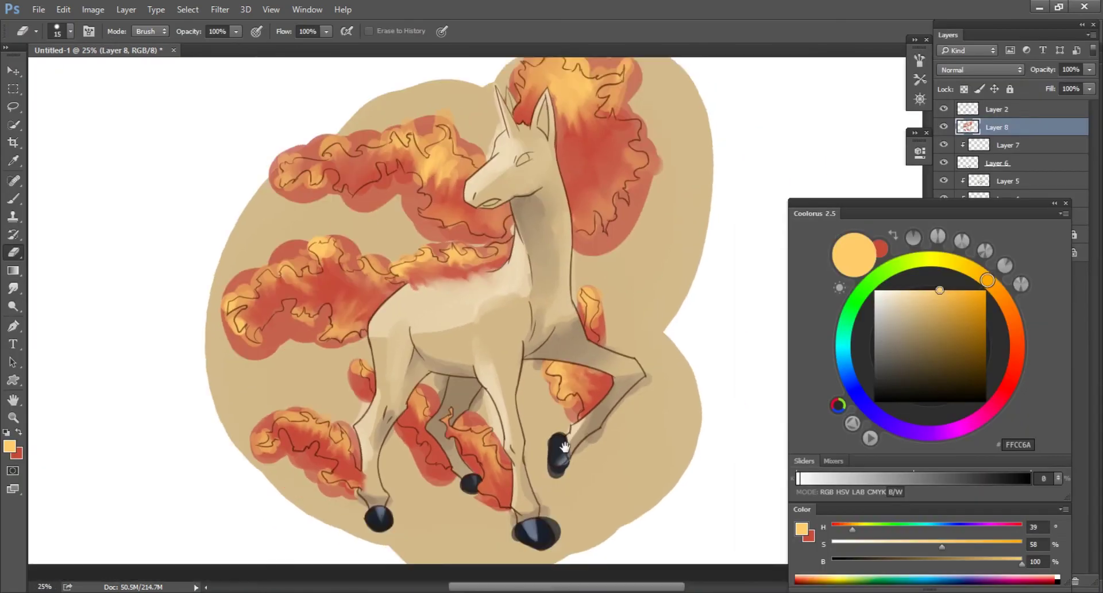
Add a new layer above the flames and pick dark red 873A2F for the brush.
{"action": "scroll", "coordinate": [583, 336], "scroll_direction": "down", "scroll_amount": 1}
{"action": "scroll", "coordinate": [583, 336], "scroll_direction": "up", "scroll_amount": 1}
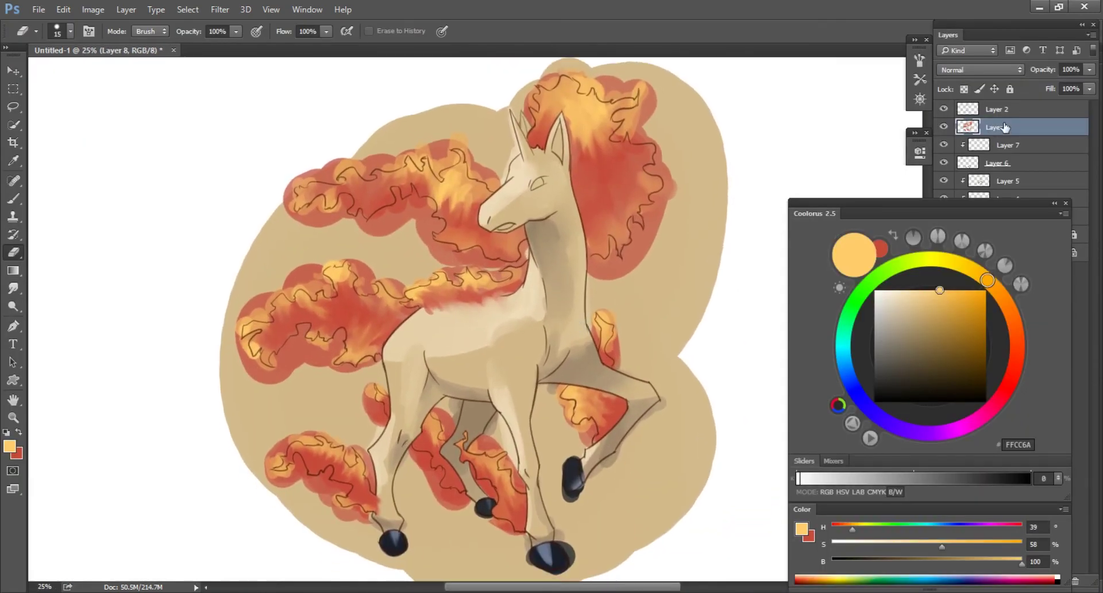
{"action": "key", "text": "ctrl+shift+alt+n"}
{"action": "key", "text": "b"}
{"action": "left_click", "coordinate": [590, 169], "text": "alt"}
{"action": "left_click", "coordinate": [947, 343]}
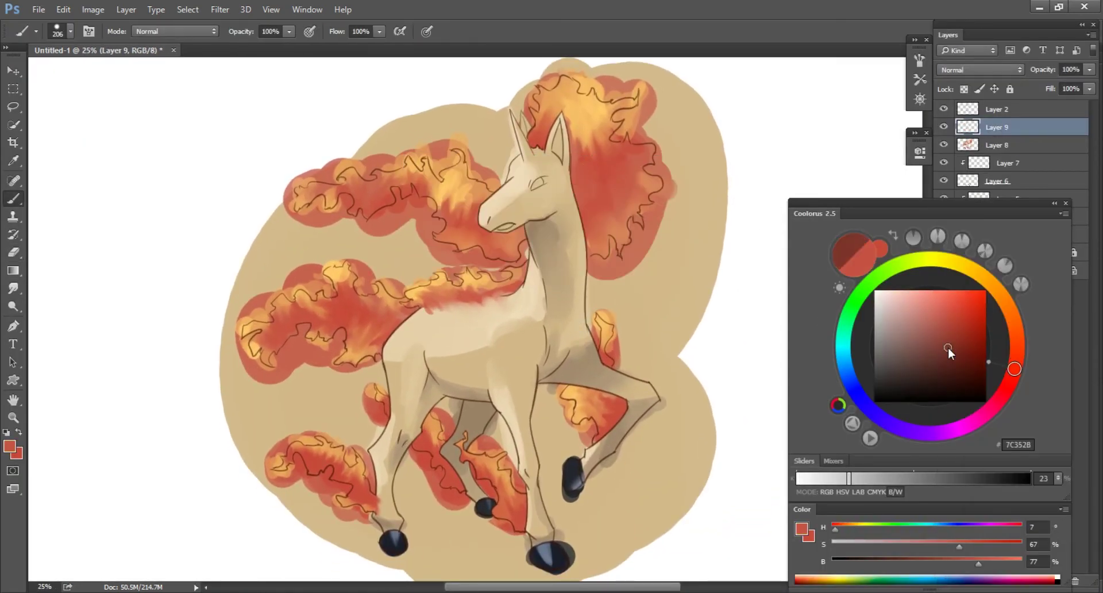
Paint dark red inside both ears and erase the untidy edges.
{"action": "scroll", "coordinate": [615, 217], "scroll_direction": "up", "scroll_amount": 3}
{"action": "scroll", "coordinate": [447, 286], "scroll_direction": "up", "scroll_amount": 1}
{"action": "left_click_drag", "start_coordinate": [447, 286], "coordinate": [468, 336]}
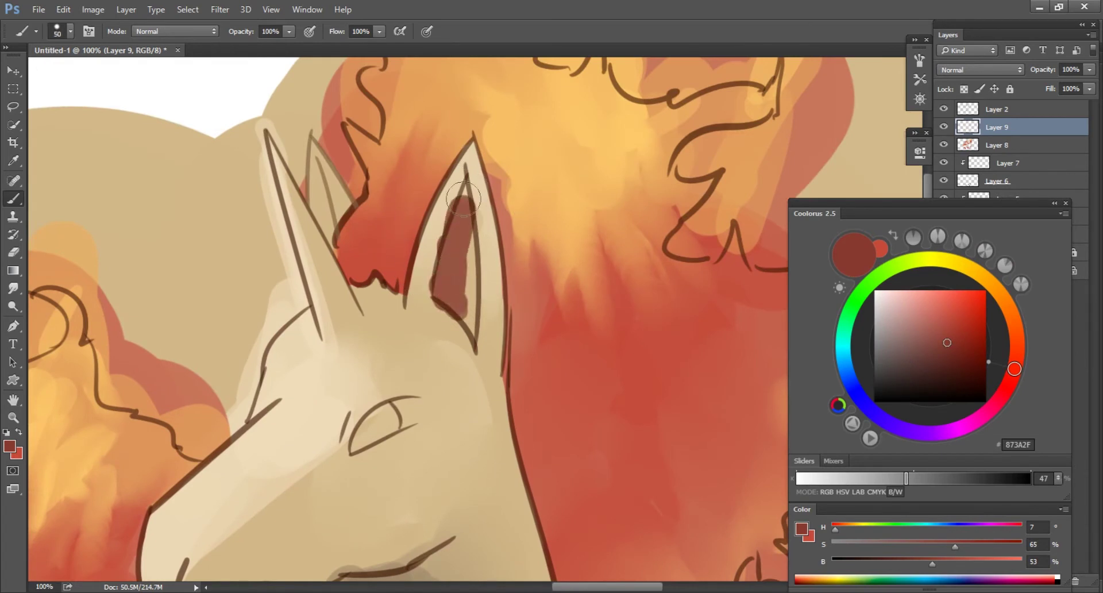
{"action": "mouse_move", "coordinate": [327, 238]}
{"action": "left_mouse_down"}
{"action": "mouse_move", "coordinate": [315, 179]}
{"action": "mouse_move", "coordinate": [310, 218]}
{"action": "mouse_move", "coordinate": [324, 270]}
{"action": "mouse_move", "coordinate": [313, 229]}
{"action": "left_mouse_up"}
{"action": "key", "text": "e"}
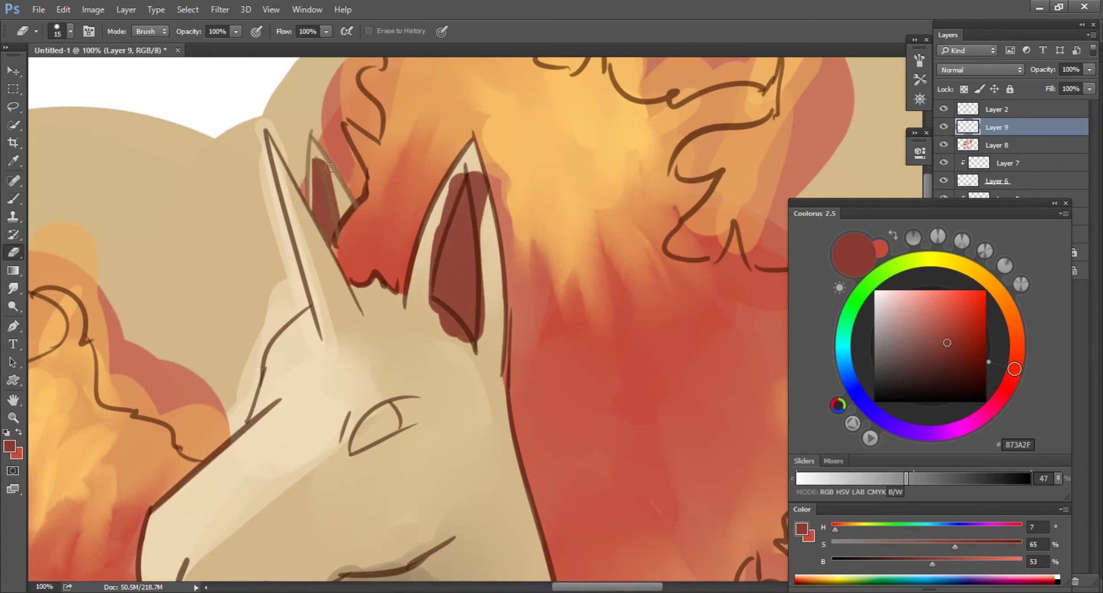
{"action": "mouse_move", "coordinate": [436, 201]}
{"action": "left_mouse_down"}
{"action": "mouse_move", "coordinate": [431, 281]}
{"action": "mouse_move", "coordinate": [472, 342]}
{"action": "left_mouse_up"}
{"action": "left_click_drag", "start_coordinate": [468, 172], "coordinate": [490, 296]}
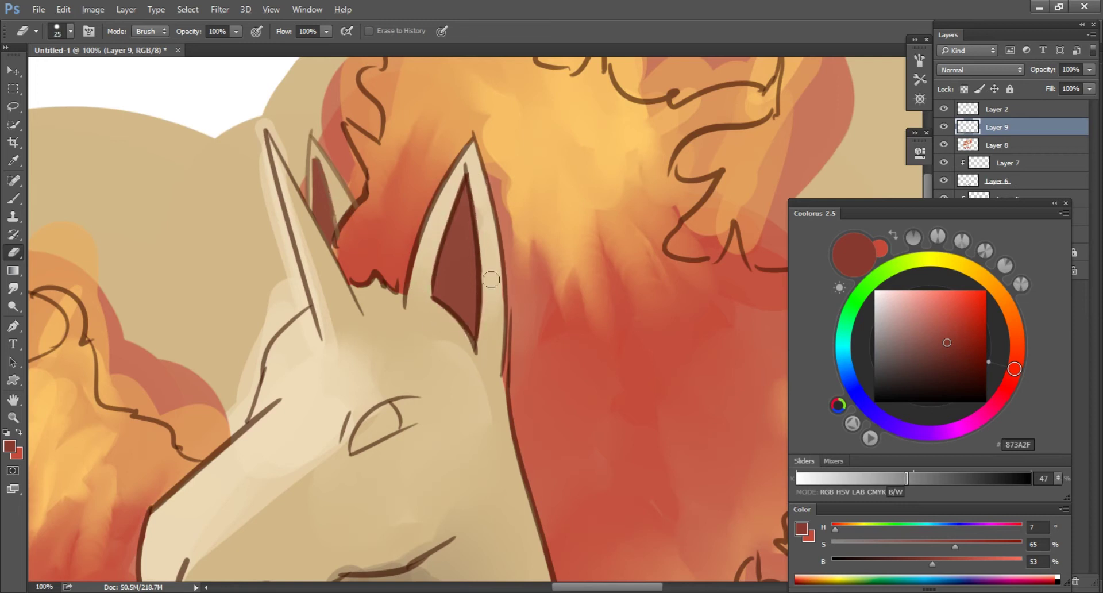
Fill the mouth and eye with dark red, tidying with the Eraser.
{"action": "key", "text": "b"}
{"action": "scroll", "coordinate": [586, 300], "scroll_direction": "down", "scroll_amount": 3}
{"action": "scroll", "coordinate": [366, 451], "scroll_direction": "left", "scroll_amount": 3}
{"action": "left_click_drag", "start_coordinate": [345, 493], "coordinate": [430, 462]}
{"action": "key", "text": "e"}
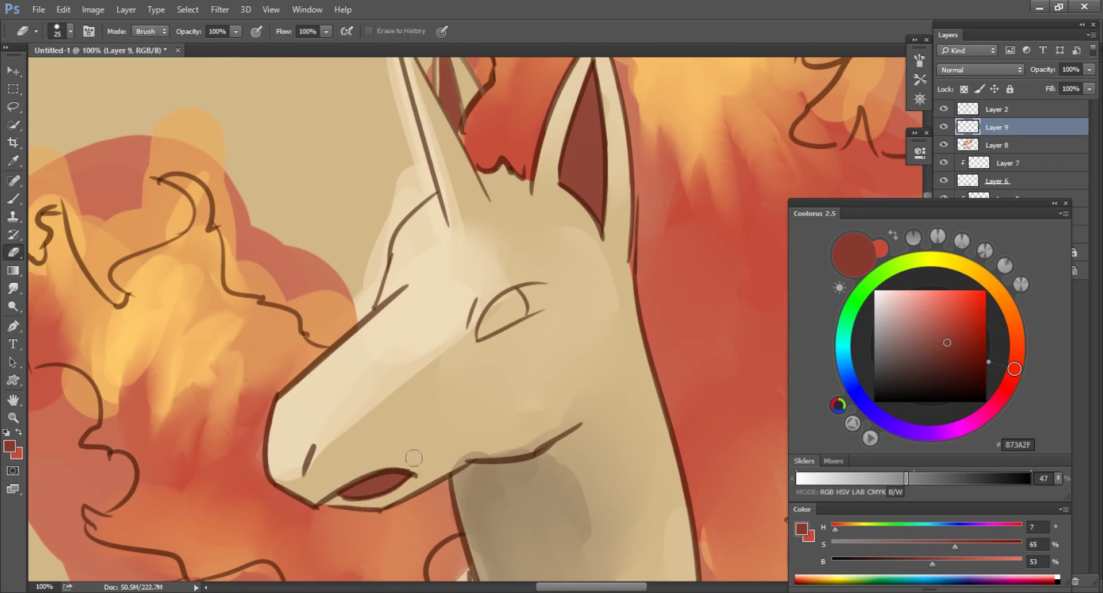
{"action": "key", "text": "b"}
{"action": "mouse_move", "coordinate": [517, 296]}
{"action": "left_mouse_down"}
{"action": "mouse_move", "coordinate": [488, 328]}
{"action": "mouse_move", "coordinate": [507, 323]}
{"action": "left_mouse_up"}
{"action": "key", "text": "e"}
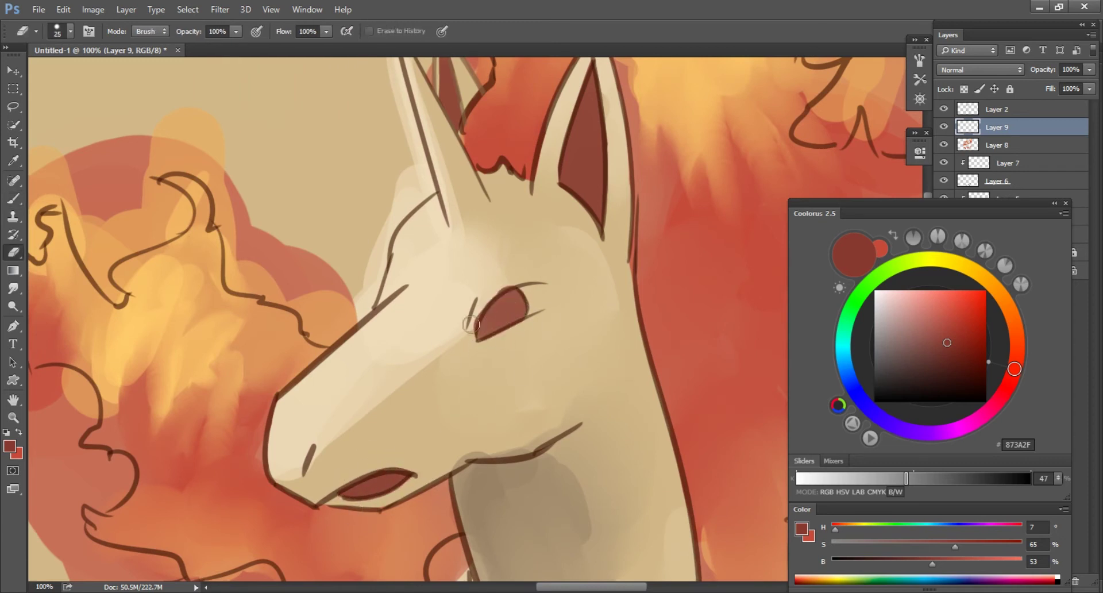
{"action": "left_click_drag", "start_coordinate": [414, 376], "coordinate": [379, 402]}
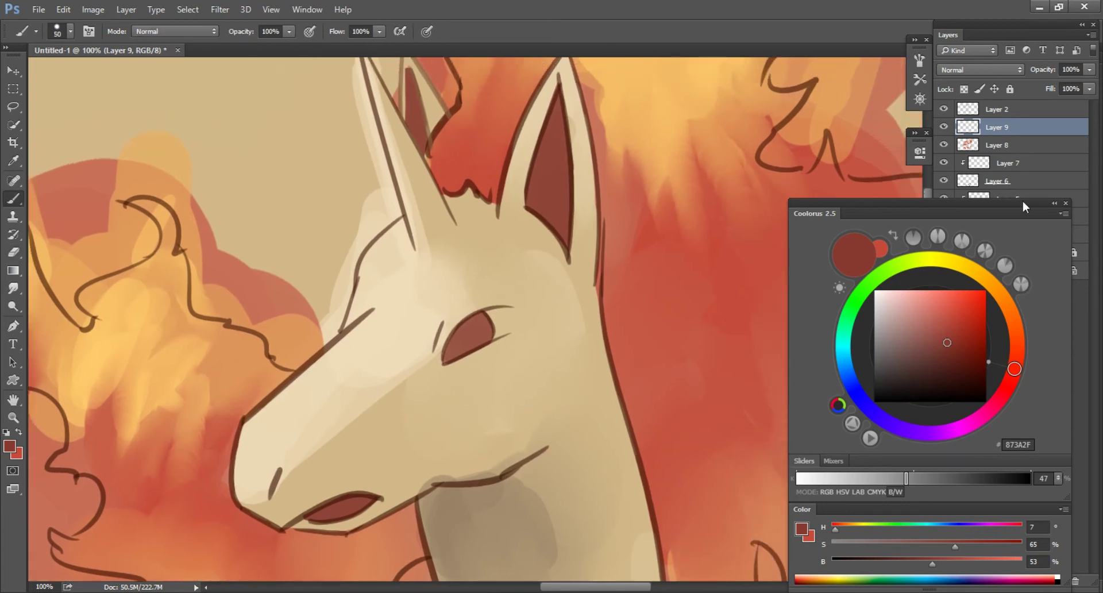
Add Layer 10 clipped to the layer below and pick a slightly lighter red.
{"action": "key", "text": "ctrl+shift+alt+n"}
{"action": "key", "text": "ctrl+alt+g"}
{"action": "key", "text": "b"}
{"action": "left_click", "coordinate": [943, 331]}
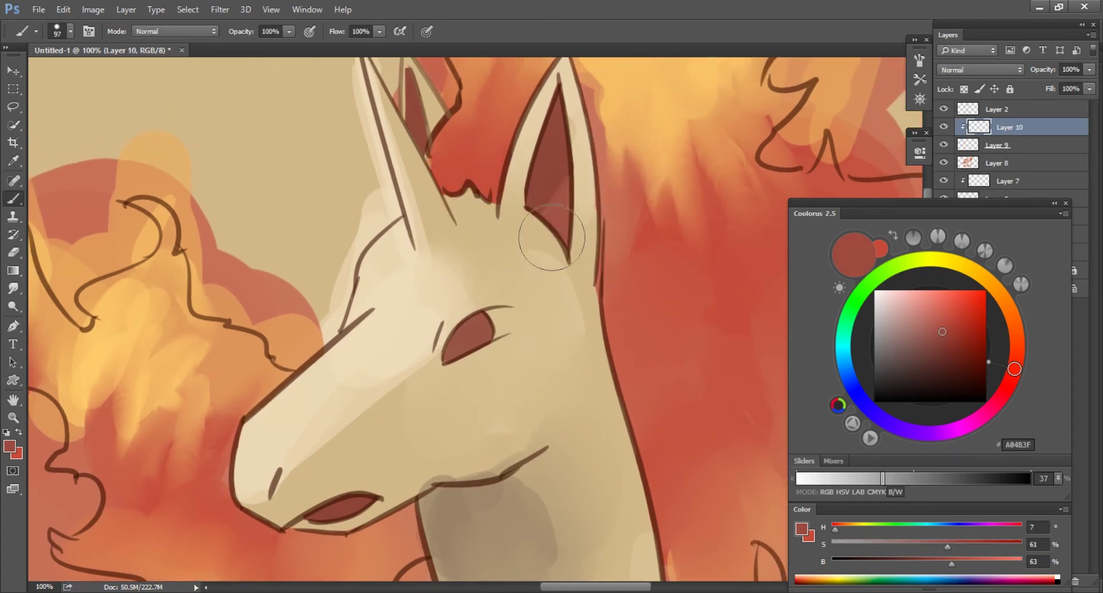
Repaint the eye in lighter red E26F5A with a larger brush and smudge it.
{"action": "left_click_drag", "start_coordinate": [496, 346], "coordinate": [523, 345]}
{"action": "left_click", "coordinate": [941, 302]}
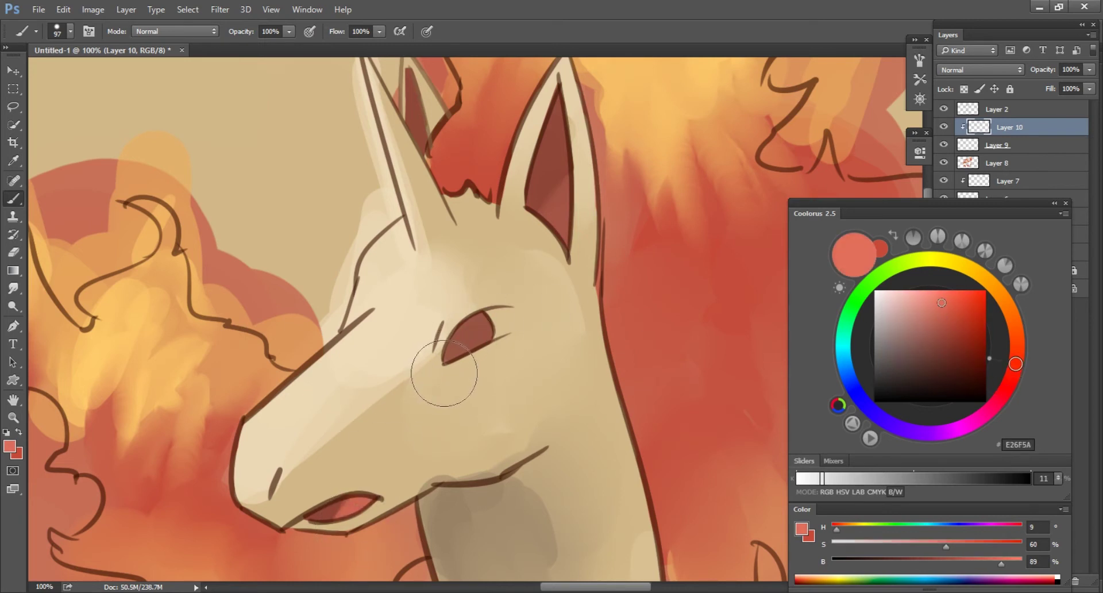
{"action": "left_click_drag", "start_coordinate": [473, 336], "coordinate": [486, 333]}
{"action": "key", "text": "r"}
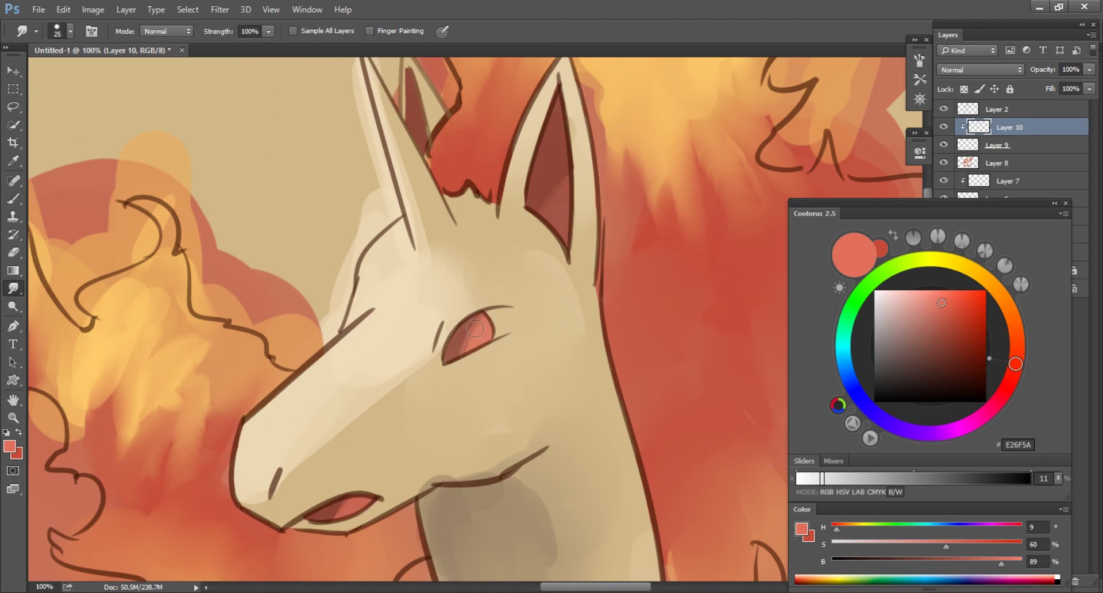
{"action": "key", "text": "b"}
On new Layer 11, dot a cream FFF3DE highlight into the eye and soften it.
{"action": "left_click", "coordinate": [468, 296], "text": "alt"}
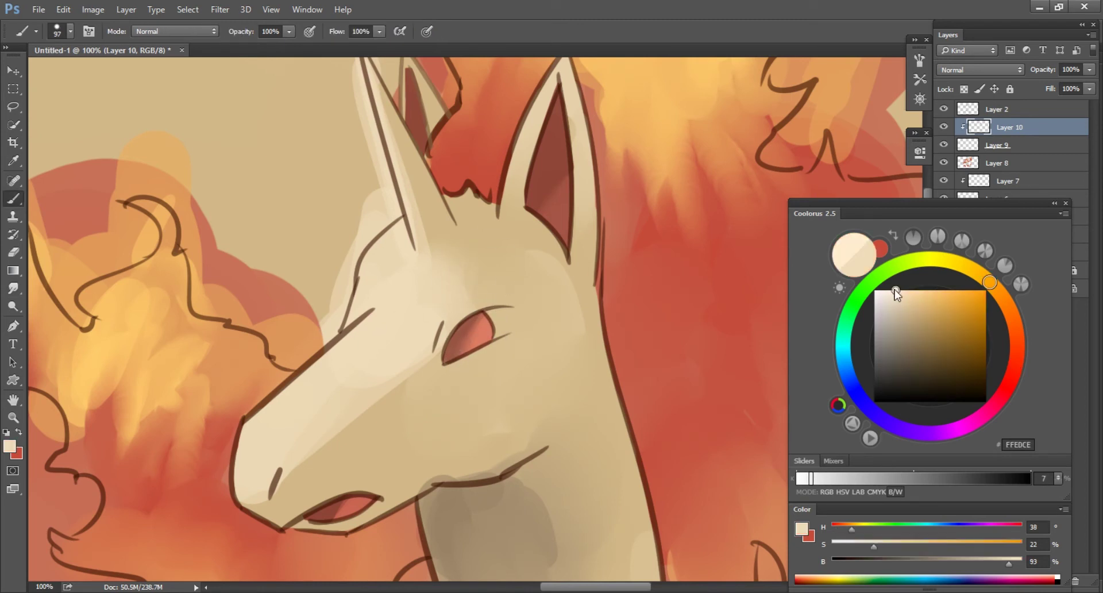
{"action": "key", "text": "ctrl+shift+n"}
{"action": "key", "text": "Return"}
{"action": "left_click", "coordinate": [459, 340]}
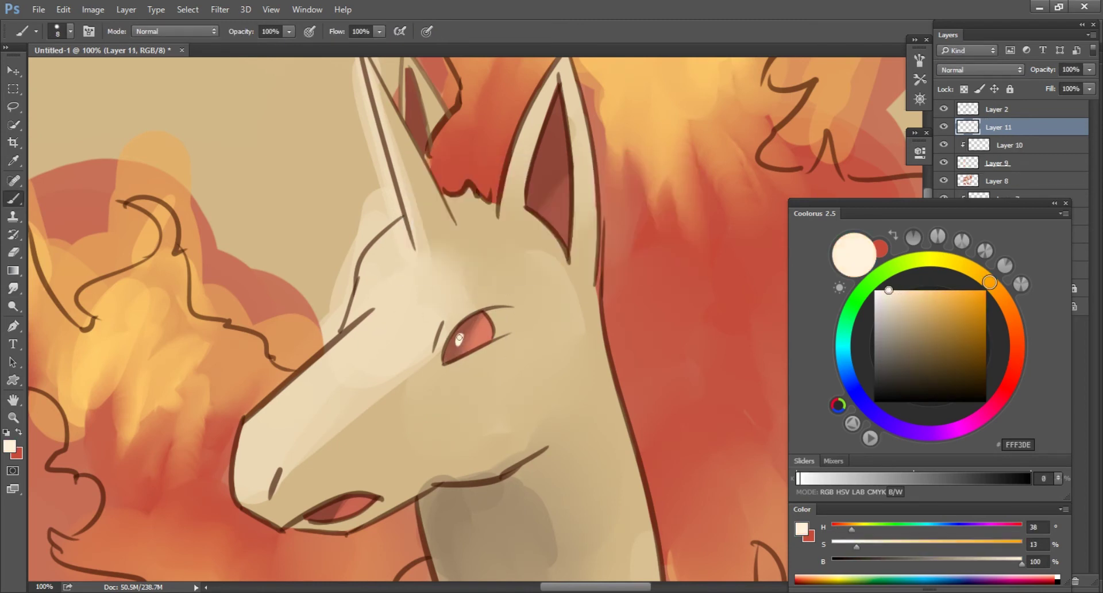
{"action": "key", "text": "r"}
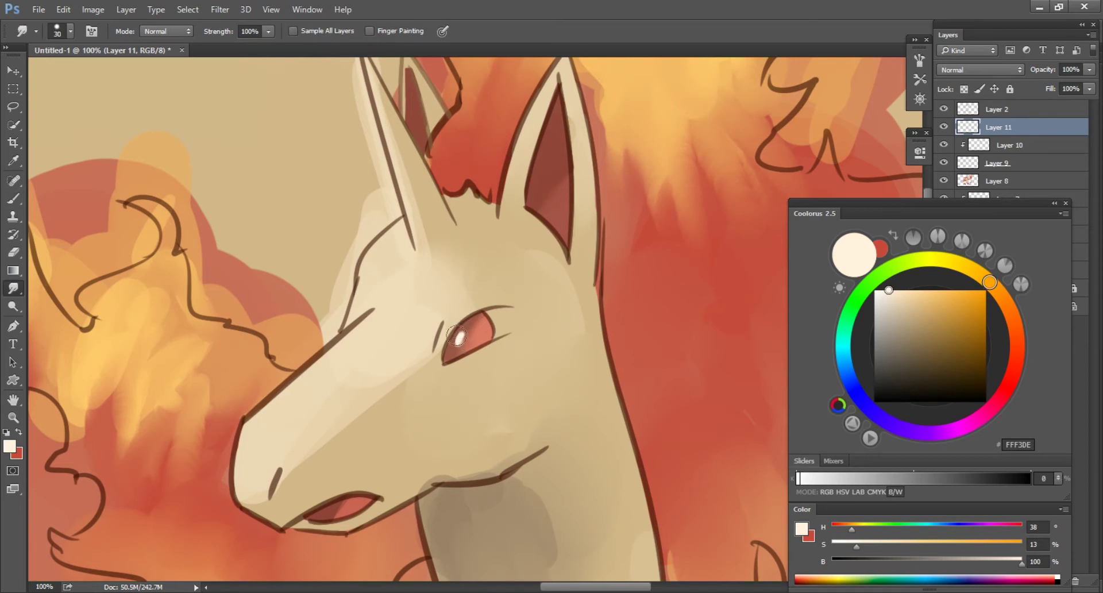
{"action": "key", "text": "b"}
Hide colour Layers 4–11, select tan Layer 3, hide panels, and dab white on a curl.
{"action": "scroll", "coordinate": [500, 173], "scroll_direction": "down", "scroll_amount": 2}
{"action": "scroll", "coordinate": [500, 172], "scroll_direction": "down", "scroll_amount": 2}
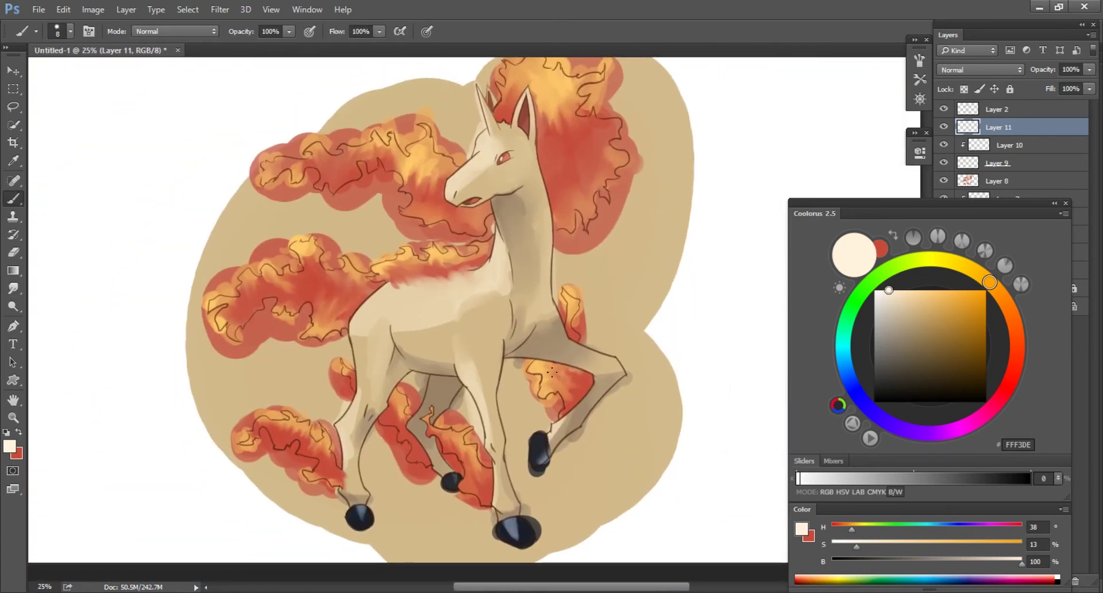
{"action": "left_click", "coordinate": [997, 180]}
{"action": "left_click", "coordinate": [998, 270]}
{"action": "left_click_drag", "start_coordinate": [944, 127], "coordinate": [944, 252]}
{"action": "scroll", "coordinate": [574, 354], "scroll_direction": "up", "scroll_amount": 4}
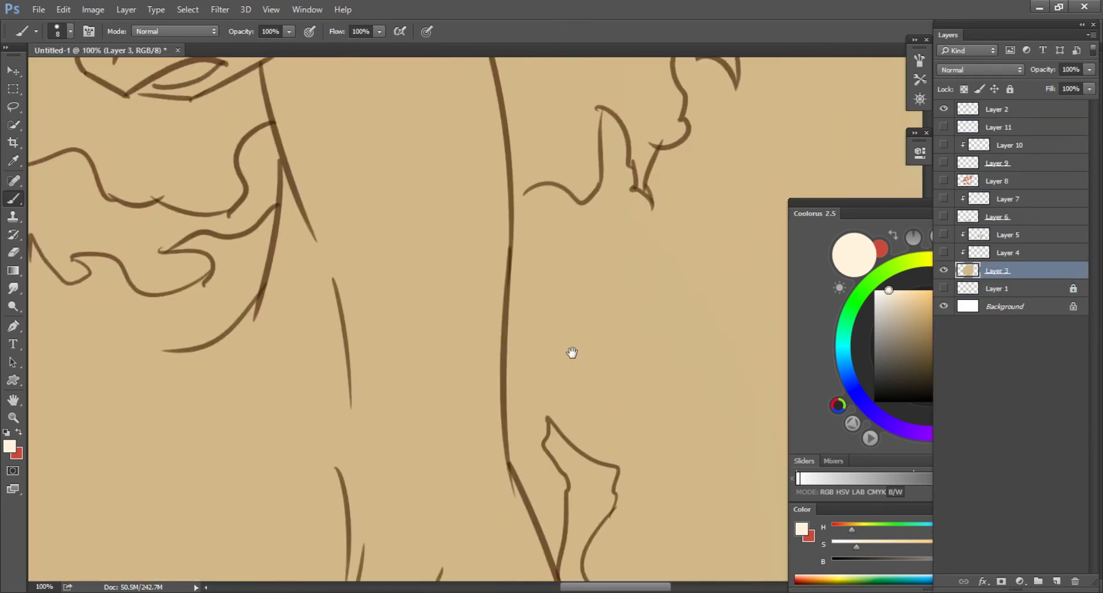
{"action": "key", "text": "Tab"}
{"action": "left_click_drag", "start_coordinate": [538, 193], "coordinate": [528, 215]}
Dab white highlights onto the neck curls and upper mane curl tips.
{"action": "mouse_move", "coordinate": [614, 129]}
{"action": "left_mouse_down"}
{"action": "mouse_move", "coordinate": [597, 190]}
{"action": "mouse_move", "coordinate": [623, 255]}
{"action": "left_mouse_up"}
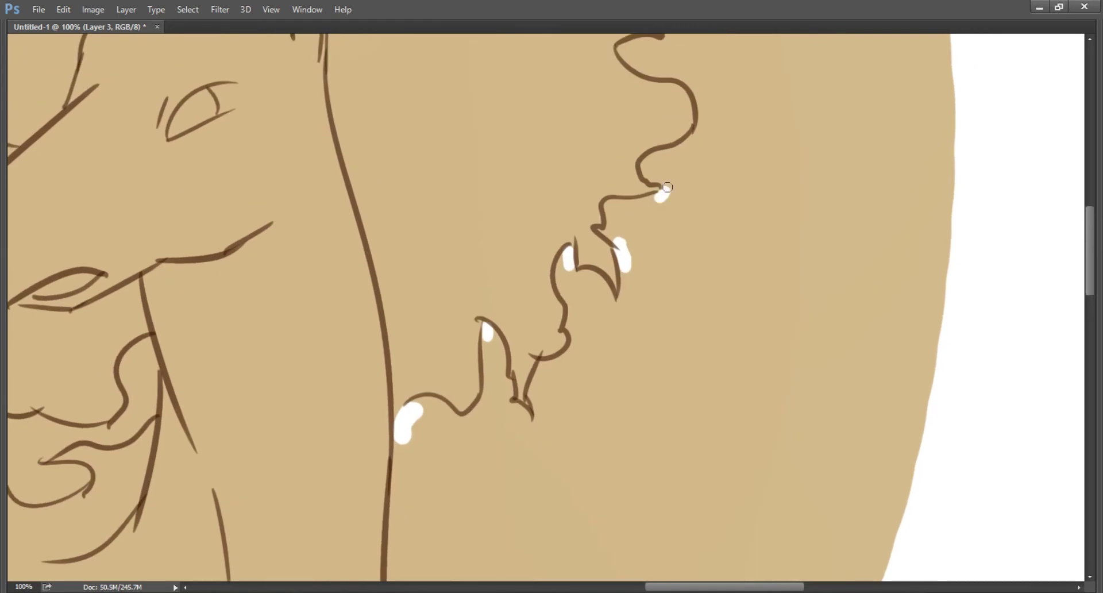
{"action": "left_click_drag", "start_coordinate": [660, 187], "coordinate": [660, 207]}
{"action": "left_click_drag", "start_coordinate": [661, 195], "coordinate": [603, 255]}
{"action": "left_click_drag", "start_coordinate": [622, 84], "coordinate": [591, 222]}
{"action": "left_click_drag", "start_coordinate": [476, 138], "coordinate": [533, 236]}
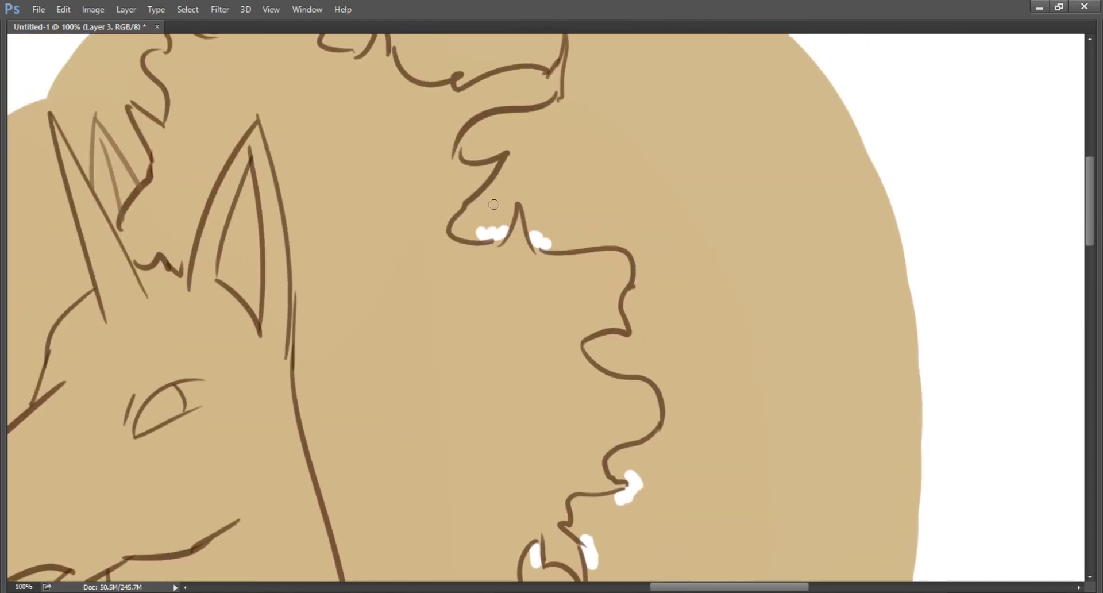
{"action": "left_click", "coordinate": [468, 143]}
{"action": "left_click_drag", "start_coordinate": [591, 106], "coordinate": [725, 207]}
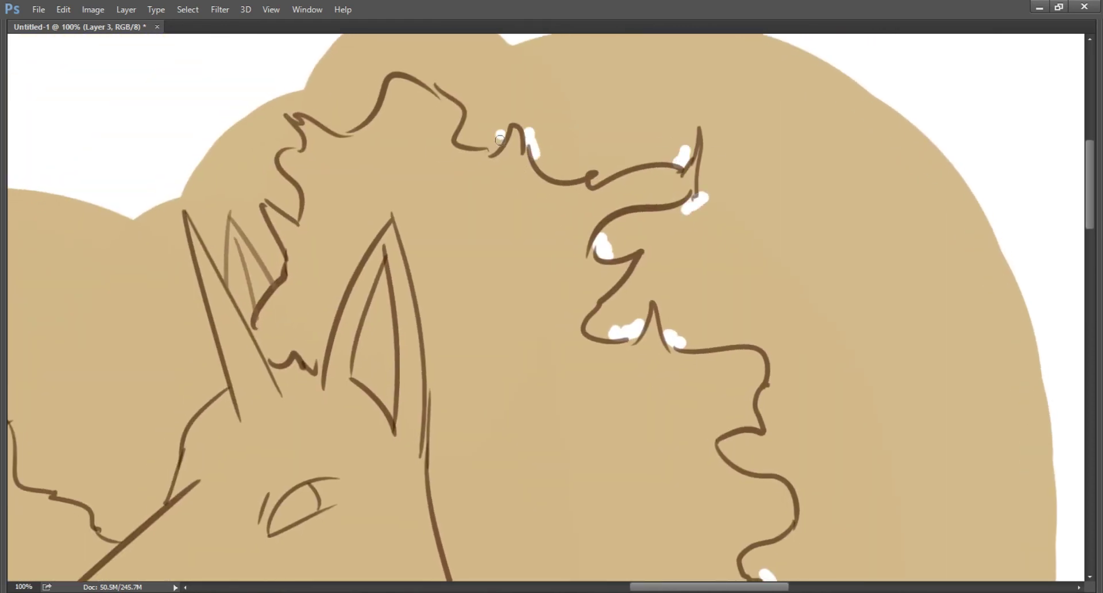
{"action": "left_click", "coordinate": [496, 140]}
{"action": "left_click_drag", "start_coordinate": [496, 140], "coordinate": [577, 177]}
{"action": "left_click", "coordinate": [517, 122]}
{"action": "left_click", "coordinate": [431, 161]}
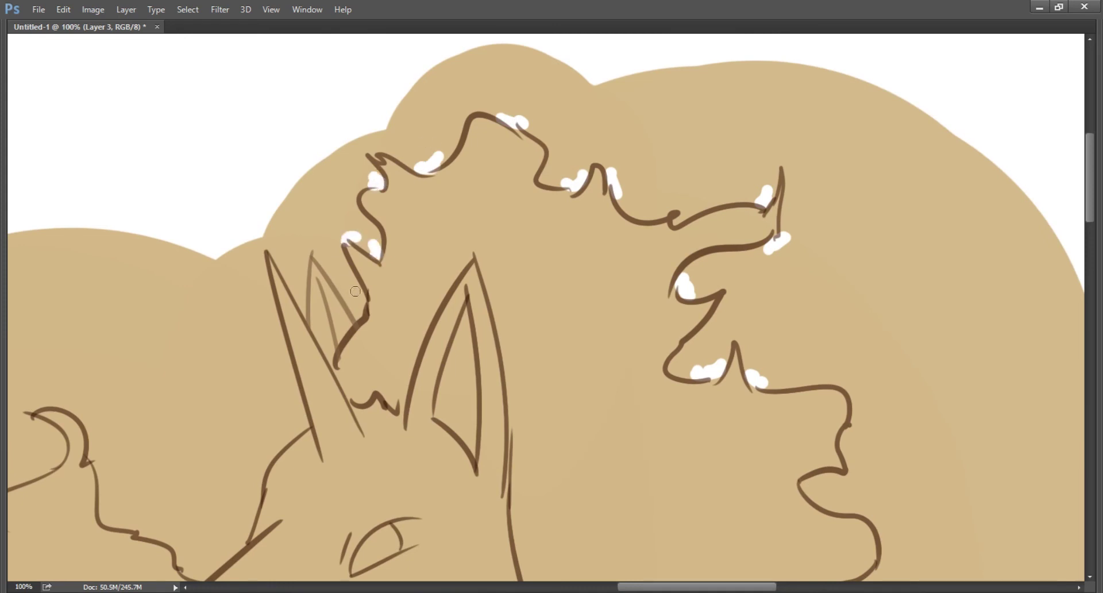
Add white strokes and dabs to the mane behind the head and lower curls.
{"action": "left_click_drag", "start_coordinate": [354, 292], "coordinate": [487, 188]}
{"action": "left_click_drag", "start_coordinate": [172, 365], "coordinate": [419, 308]}
{"action": "mouse_move", "coordinate": [257, 241]}
{"action": "left_mouse_down"}
{"action": "mouse_move", "coordinate": [481, 229]}
{"action": "mouse_move", "coordinate": [520, 262]}
{"action": "left_mouse_up"}
{"action": "left_click", "coordinate": [428, 221]}
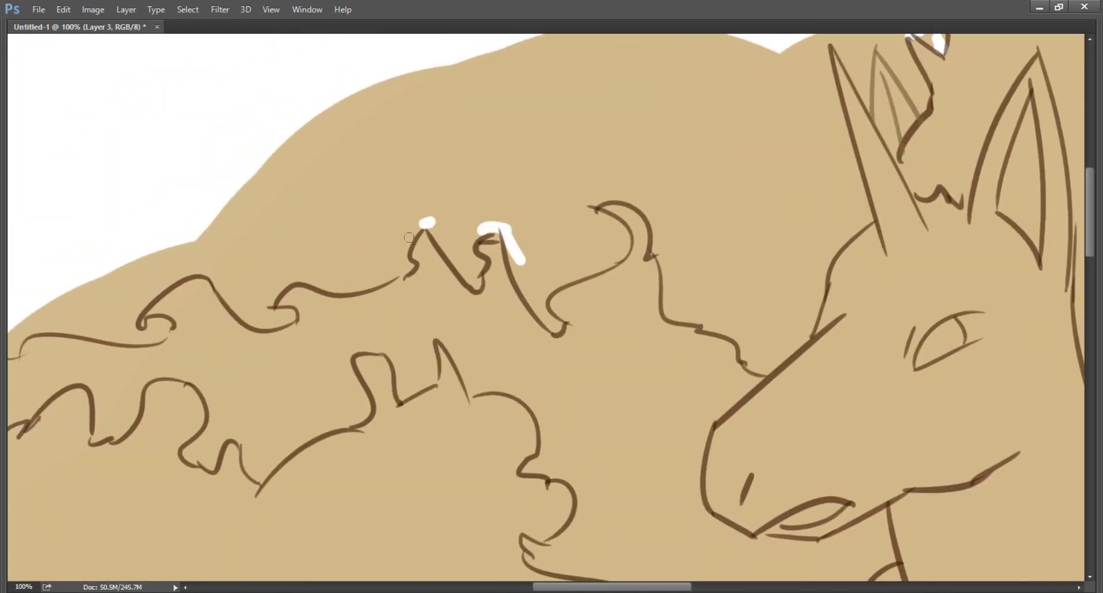
{"action": "left_click", "coordinate": [391, 295]}
{"action": "mouse_move", "coordinate": [267, 309]}
{"action": "left_mouse_down"}
{"action": "mouse_move", "coordinate": [391, 295]}
{"action": "mouse_move", "coordinate": [486, 266]}
{"action": "left_mouse_up"}
{"action": "left_click", "coordinate": [408, 284]}
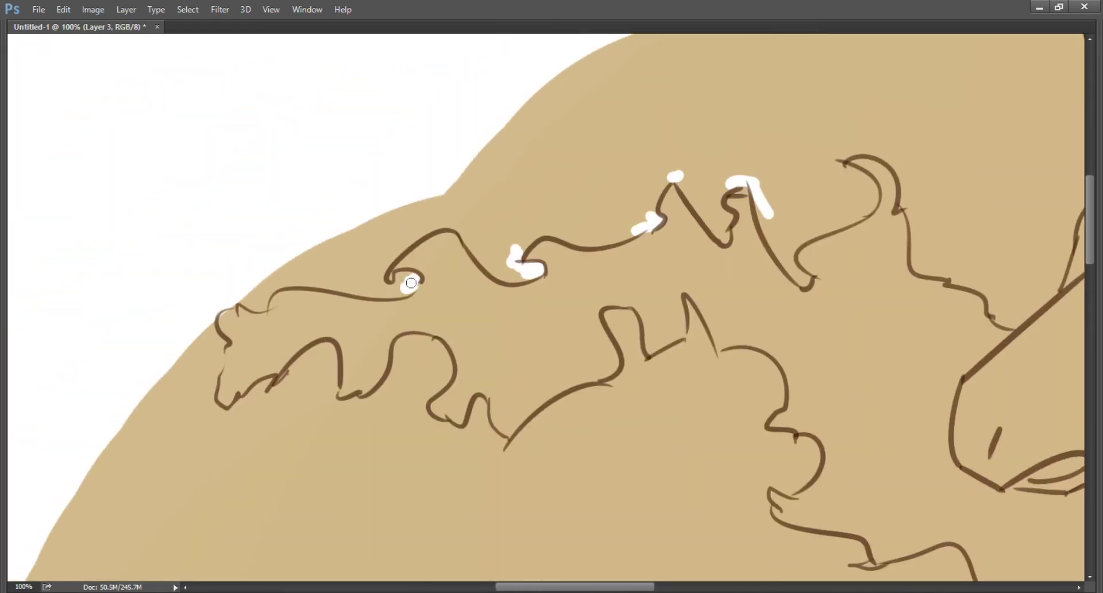
{"action": "left_click_drag", "start_coordinate": [220, 344], "coordinate": [215, 377]}
{"action": "left_click", "coordinate": [429, 351]}
{"action": "left_click_drag", "start_coordinate": [535, 427], "coordinate": [491, 387]}
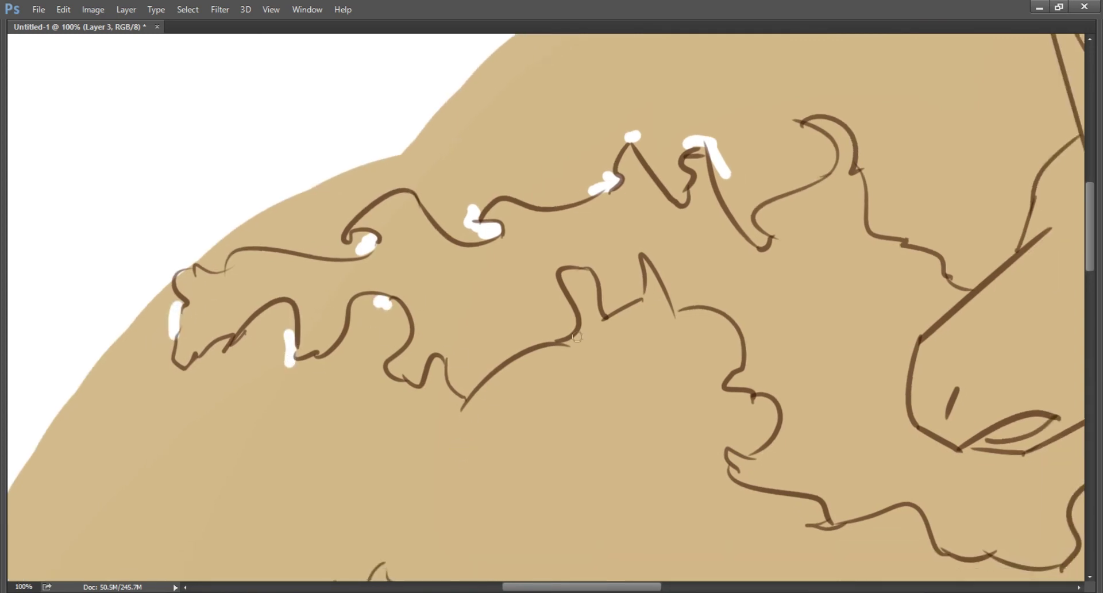
{"action": "left_click_drag", "start_coordinate": [551, 353], "coordinate": [577, 343]}
{"action": "left_click_drag", "start_coordinate": [685, 417], "coordinate": [571, 381]}
{"action": "left_click_drag", "start_coordinate": [553, 278], "coordinate": [572, 281]}
{"action": "left_click", "coordinate": [632, 411]}
Highlight the flame spike below the head white while panning across the lower flames.
{"action": "left_click_drag", "start_coordinate": [796, 532], "coordinate": [621, 434]}
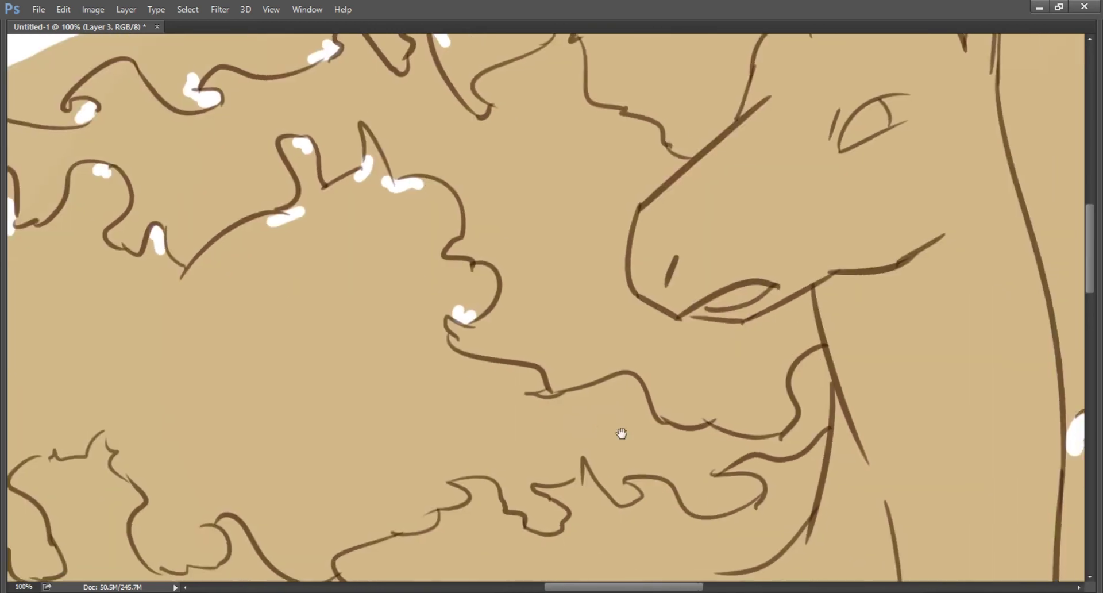
{"action": "left_click_drag", "start_coordinate": [694, 493], "coordinate": [798, 340]}
{"action": "left_click_drag", "start_coordinate": [673, 301], "coordinate": [664, 322]}
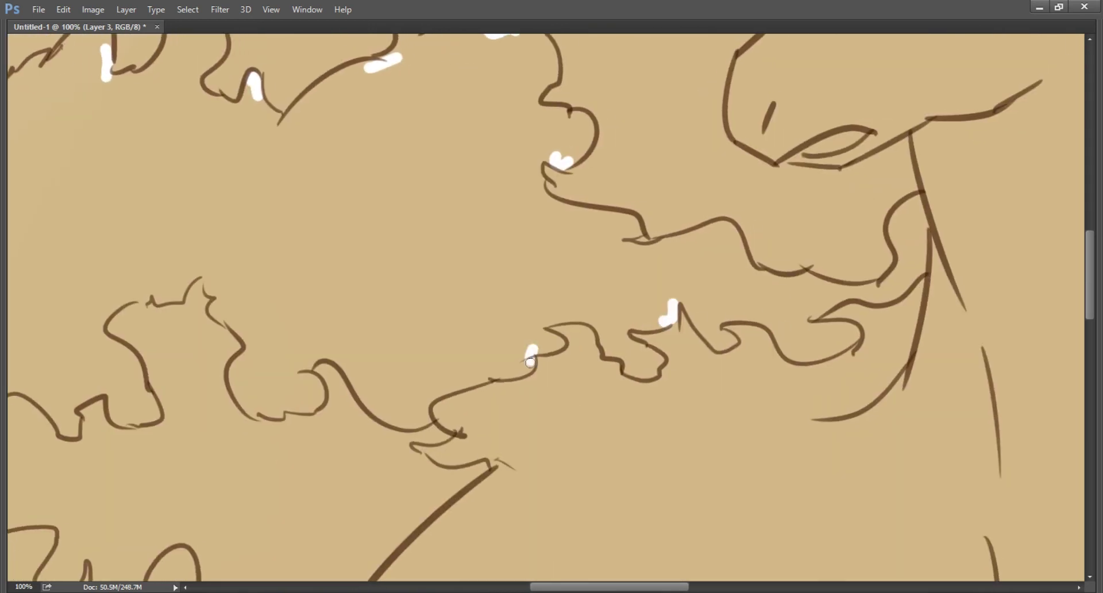
{"action": "left_click_drag", "start_coordinate": [531, 362], "coordinate": [586, 347]}
{"action": "left_click_drag", "start_coordinate": [482, 403], "coordinate": [585, 381]}
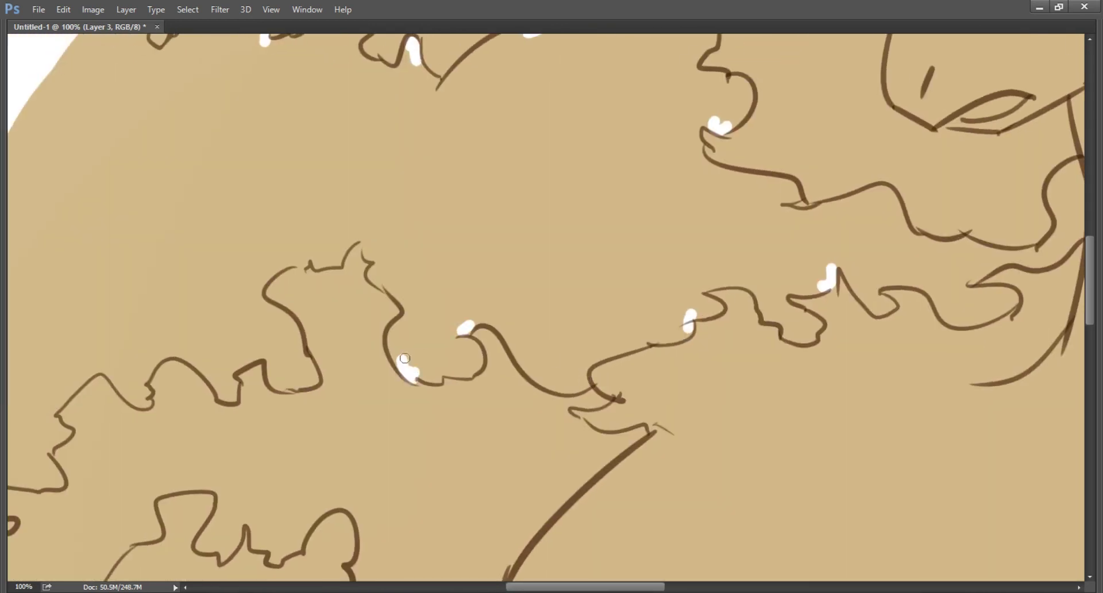
{"action": "left_click_drag", "start_coordinate": [405, 359], "coordinate": [543, 376]}
{"action": "left_click_drag", "start_coordinate": [442, 281], "coordinate": [591, 166]}
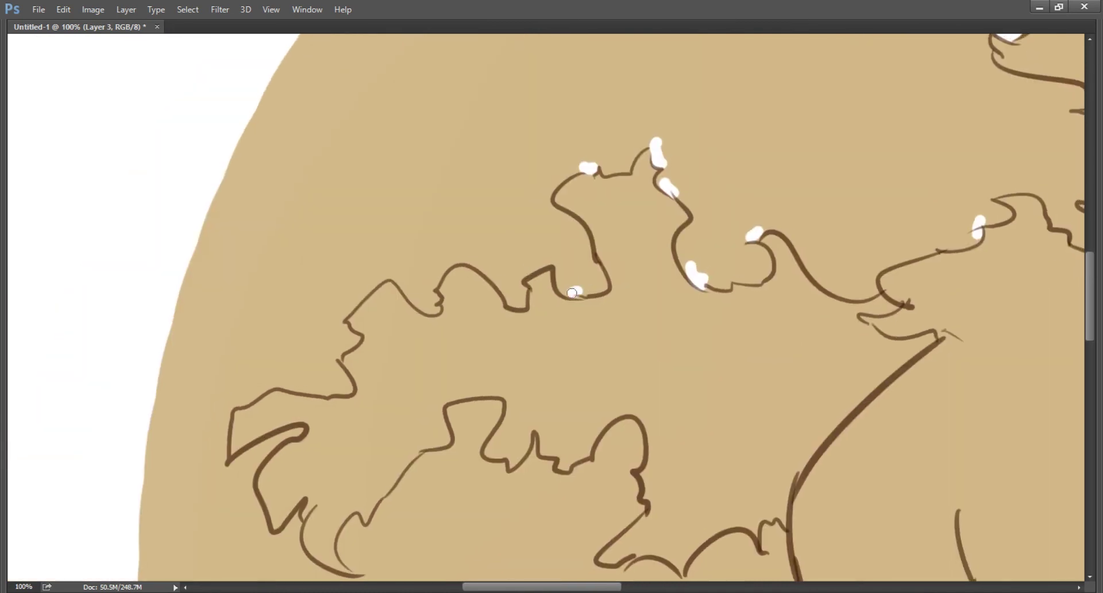
{"action": "left_click_drag", "start_coordinate": [402, 356], "coordinate": [487, 356]}
{"action": "left_click_drag", "start_coordinate": [388, 439], "coordinate": [435, 344]}
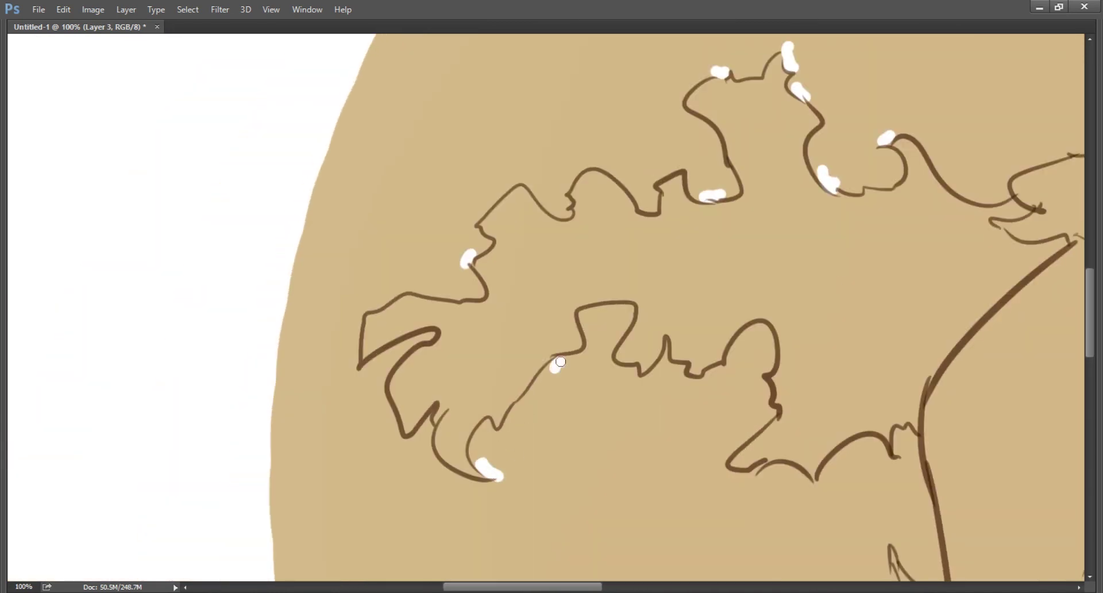
Dab white into the notches and tips of the lower flame lobes.
{"action": "left_click_drag", "start_coordinate": [661, 410], "coordinate": [529, 389]}
{"action": "left_click_drag", "start_coordinate": [662, 468], "coordinate": [584, 424]}
{"action": "left_click_drag", "start_coordinate": [530, 413], "coordinate": [625, 399]}
{"action": "mouse_move", "coordinate": [687, 434]}
{"action": "left_mouse_down"}
{"action": "mouse_move", "coordinate": [656, 357]}
{"action": "mouse_move", "coordinate": [644, 354]}
{"action": "left_mouse_up"}
{"action": "left_click_drag", "start_coordinate": [634, 417], "coordinate": [637, 432]}
{"action": "left_click_drag", "start_coordinate": [624, 396], "coordinate": [635, 160]}
{"action": "left_click_drag", "start_coordinate": [601, 295], "coordinate": [606, 203]}
{"action": "left_click_drag", "start_coordinate": [548, 321], "coordinate": [543, 368]}
{"action": "left_click_drag", "start_coordinate": [626, 437], "coordinate": [619, 448]}
{"action": "left_click_drag", "start_coordinate": [618, 448], "coordinate": [616, 366]}
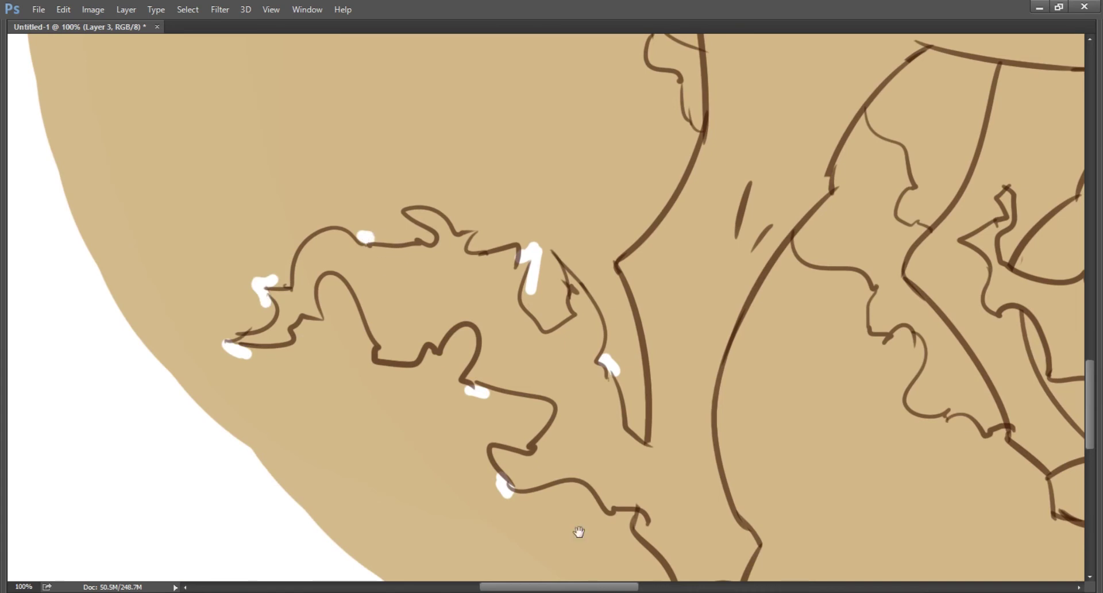
Draw straight white Shift-click lines beside and past the legs.
{"action": "left_click_drag", "start_coordinate": [579, 532], "coordinate": [449, 376]}
{"action": "mouse_move", "coordinate": [613, 236]}
{"action": "left_mouse_down"}
{"action": "mouse_move", "coordinate": [483, 483]}
{"action": "mouse_move", "coordinate": [421, 550]}
{"action": "left_mouse_up"}
{"action": "left_click_drag", "start_coordinate": [818, 359], "coordinate": [622, 234]}
{"action": "mouse_move", "coordinate": [648, 498]}
{"action": "left_mouse_down"}
{"action": "mouse_move", "coordinate": [594, 308]}
{"action": "mouse_move", "coordinate": [530, 297]}
{"action": "left_mouse_up"}
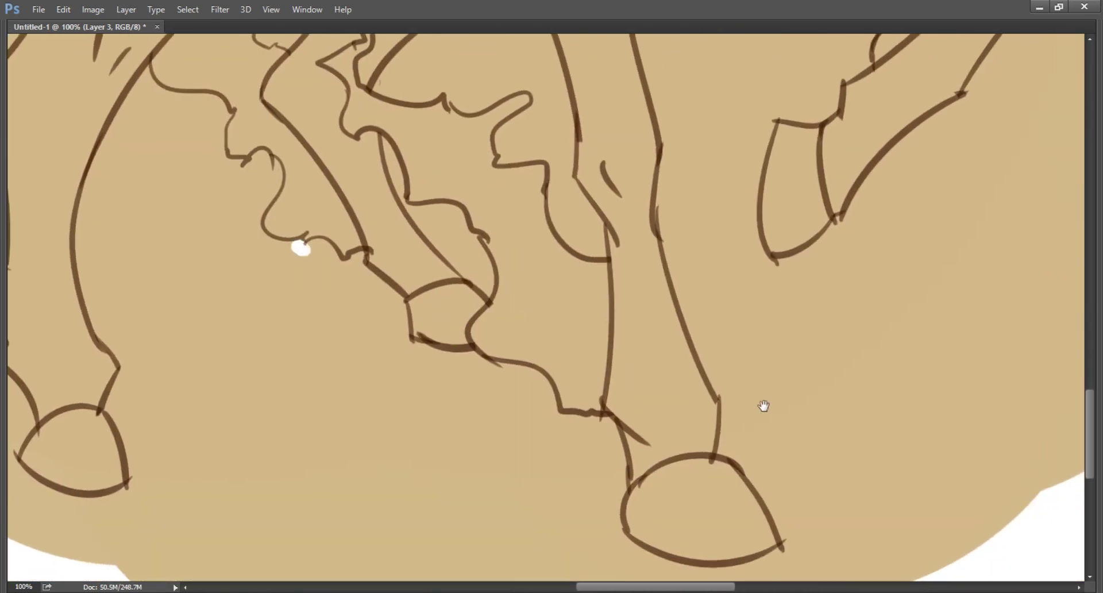
{"action": "mouse_move", "coordinate": [764, 406]}
{"action": "left_mouse_down"}
{"action": "mouse_move", "coordinate": [547, 463]}
{"action": "mouse_move", "coordinate": [635, 367]}
{"action": "mouse_move", "coordinate": [715, 74]}
{"action": "mouse_move", "coordinate": [574, 297]}
{"action": "left_mouse_up"}
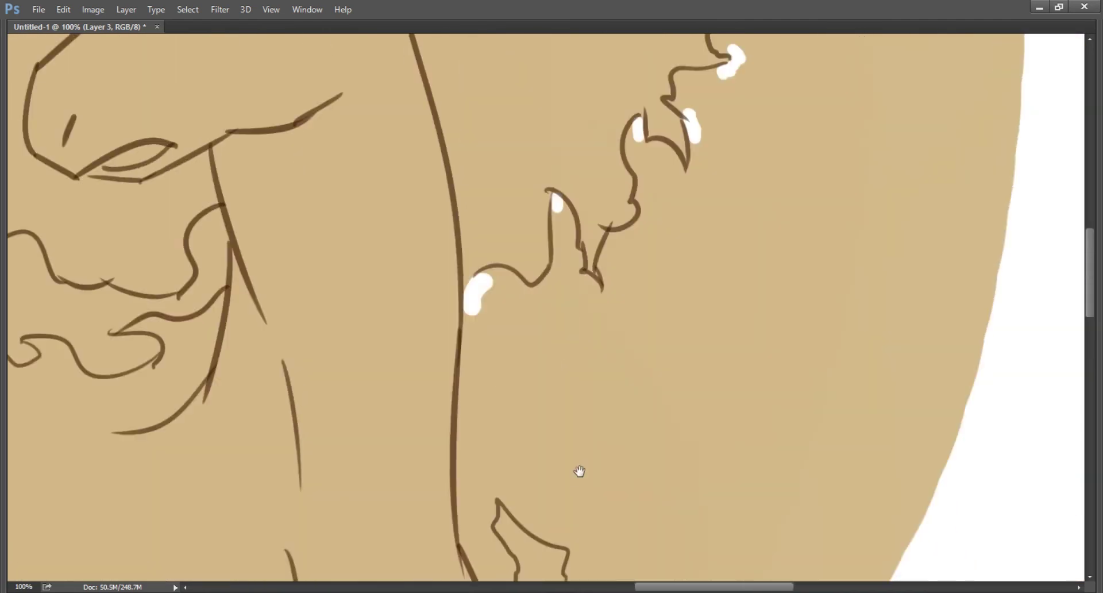
{"action": "key", "text": "ctrl+minus"}
{"action": "key", "text": "ctrl+minus"}
{"action": "key", "text": "ctrl+minus"}
{"action": "key", "text": "ctrl+minus"}
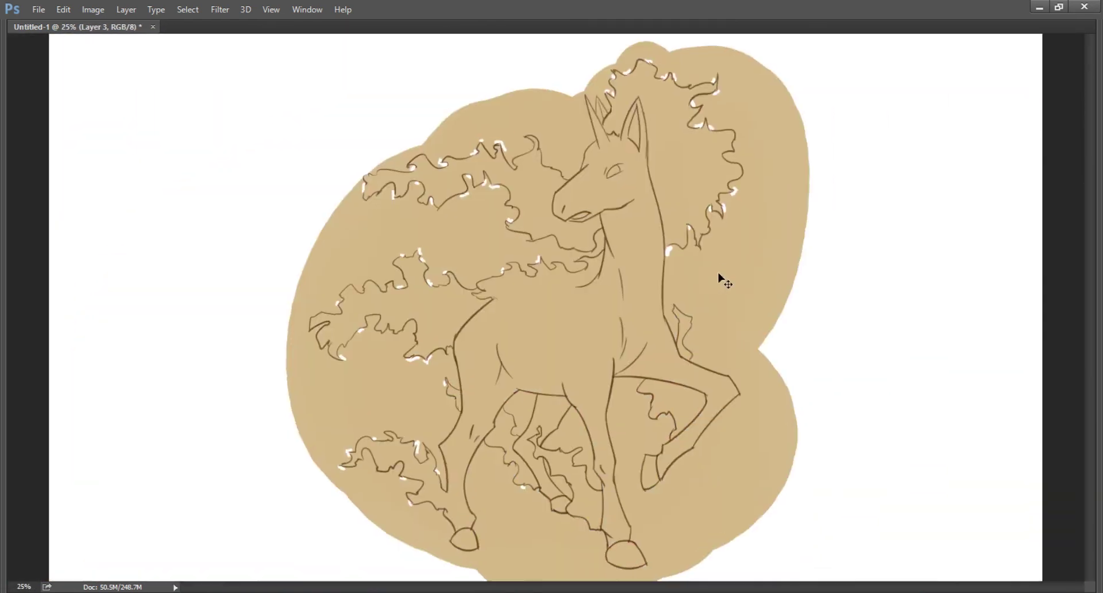
{"action": "key", "text": "ctrl+plus"}
{"action": "left_click_drag", "start_coordinate": [594, 303], "coordinate": [681, 163]}
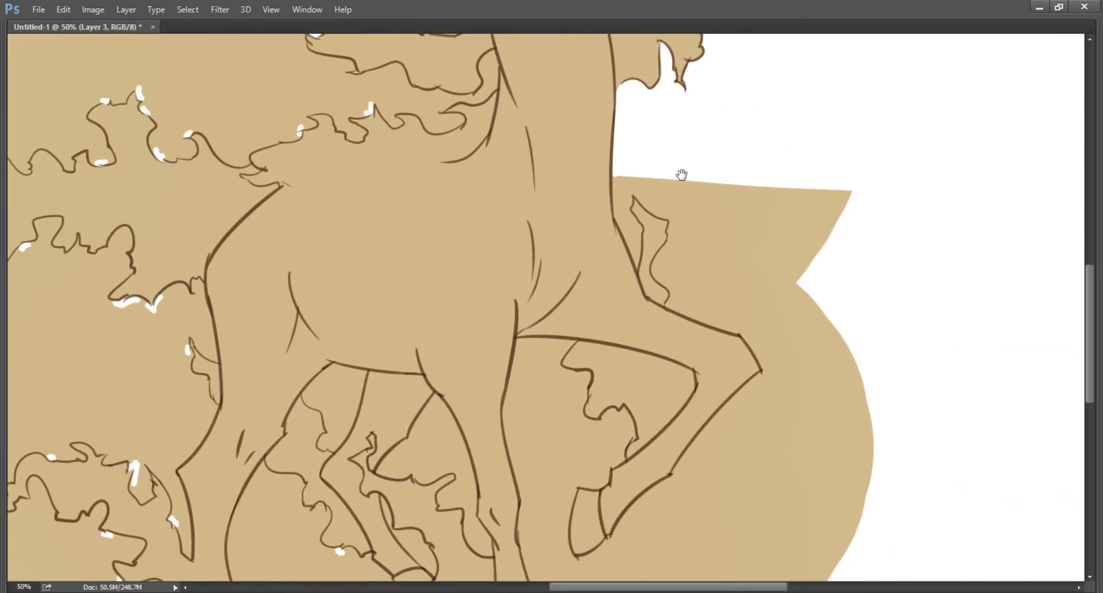
{"action": "left_click_drag", "start_coordinate": [603, 582], "coordinate": [537, 369]}
{"action": "left_click", "coordinate": [517, 348]}
{"action": "left_click", "coordinate": [602, 499], "text": "shift"}
Close off the areas below the legs and fill the enclosed tan gaps white with Paint Bucket.
{"action": "key", "text": "g"}
{"action": "left_click", "coordinate": [610, 336]}
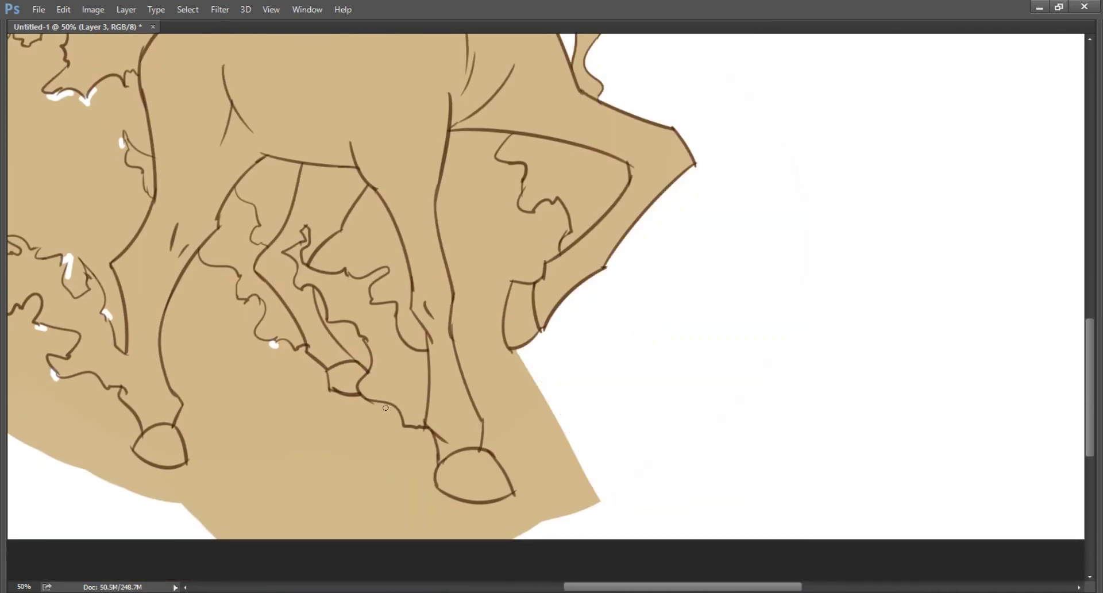
{"action": "left_click", "coordinate": [386, 411], "text": "shift"}
{"action": "left_click", "coordinate": [406, 475]}
{"action": "left_click_drag", "start_coordinate": [230, 400], "coordinate": [560, 368]}
{"action": "left_click", "coordinate": [559, 419]}
Draw a white line from the circle's left edge, then zoom out and restore the panels.
{"action": "scroll", "coordinate": [559, 419], "scroll_direction": "up", "scroll_amount": 3}
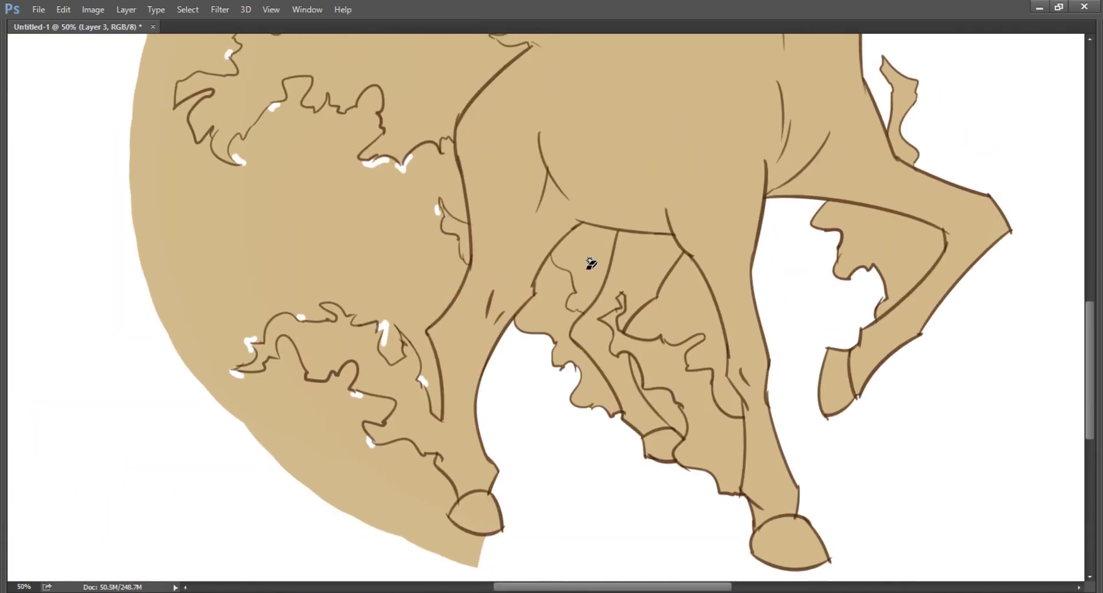
{"action": "scroll", "coordinate": [671, 401], "scroll_direction": "left", "scroll_amount": 5}
{"action": "left_click", "coordinate": [470, 194], "text": "shift"}
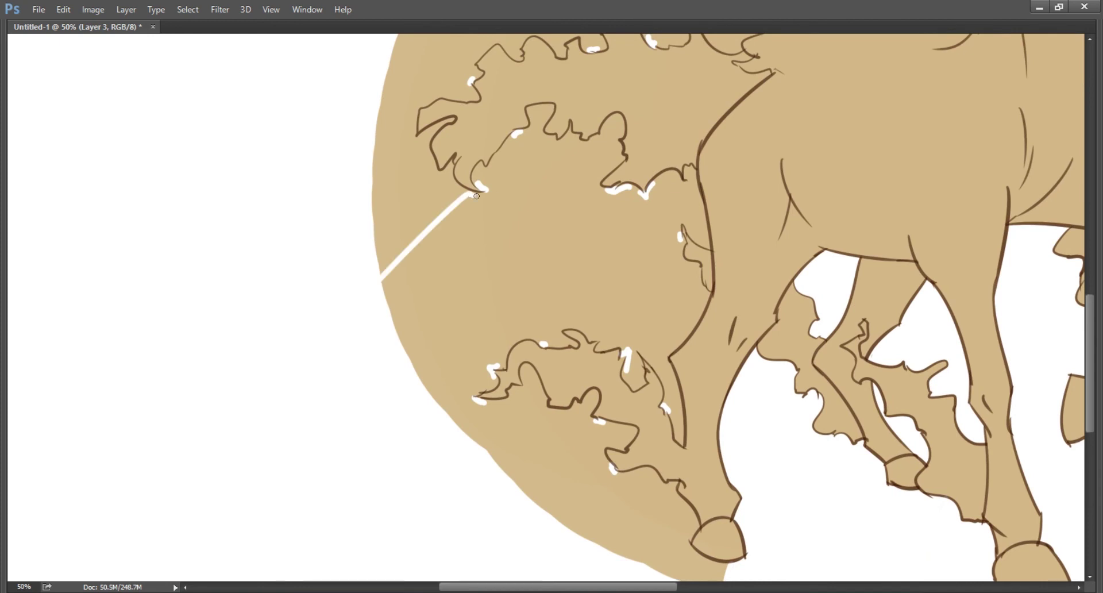
{"action": "key", "text": "g"}
{"action": "key", "text": "ctrl+plus"}
{"action": "key", "text": "ctrl+plus"}
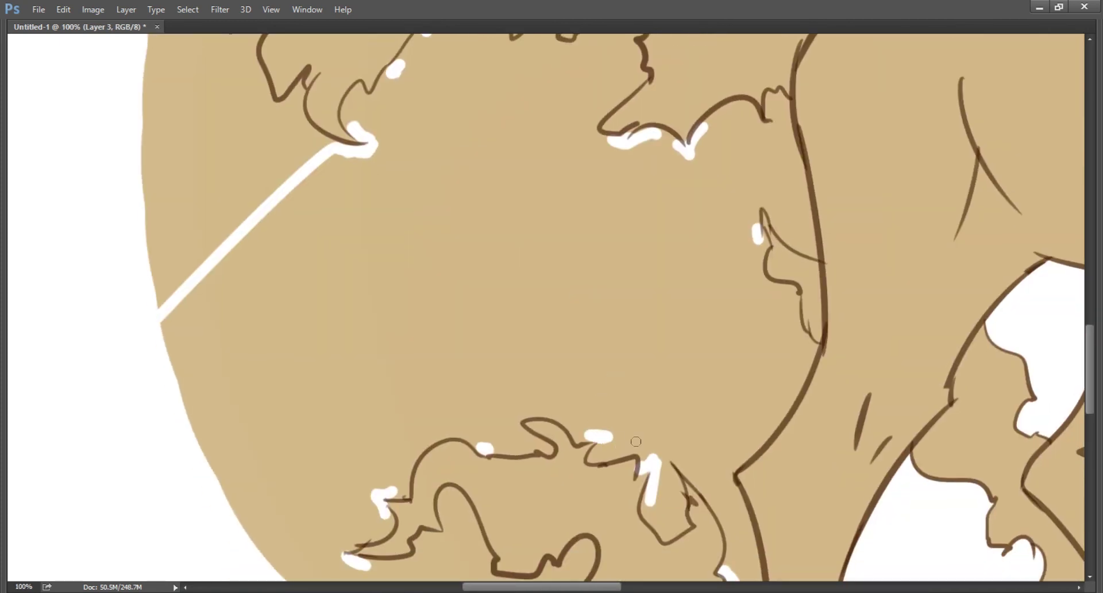
{"action": "left_click_drag", "start_coordinate": [653, 301], "coordinate": [714, 479]}
{"action": "key", "text": "ctrl+minus"}
{"action": "key", "text": "ctrl+minus"}
{"action": "scroll", "coordinate": [805, 259], "scroll_direction": "down", "scroll_amount": 2}
{"action": "key", "text": "ctrl+minus"}
{"action": "key", "text": "Tab"}
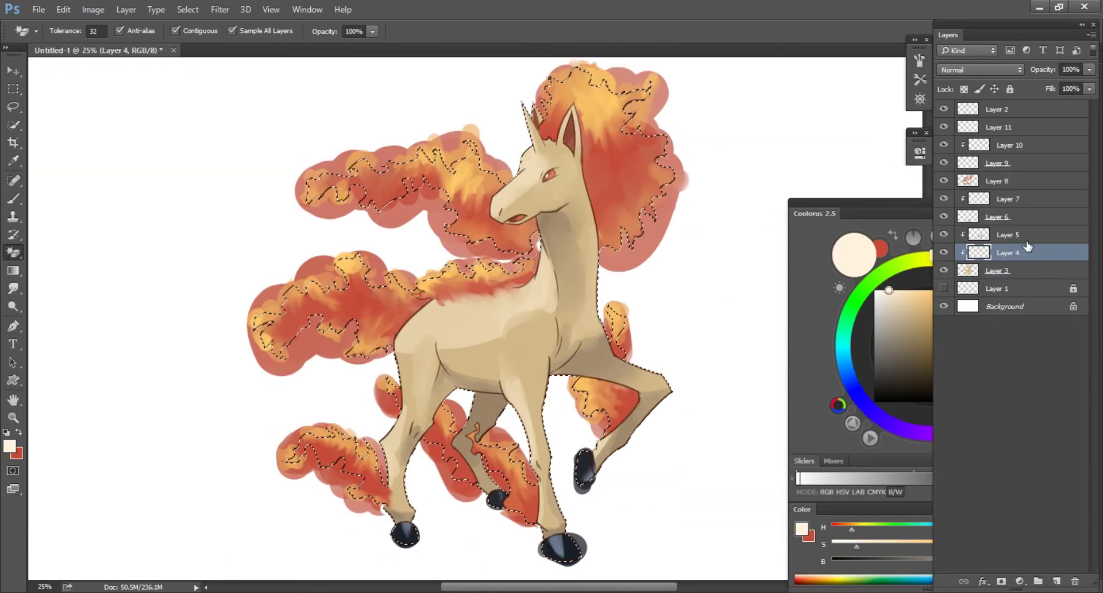
Hide the pink glow layer around the flames.
{"action": "left_click", "coordinate": [988, 217]}
{"action": "left_click", "coordinate": [971, 166]}
{"action": "left_click", "coordinate": [951, 129]}
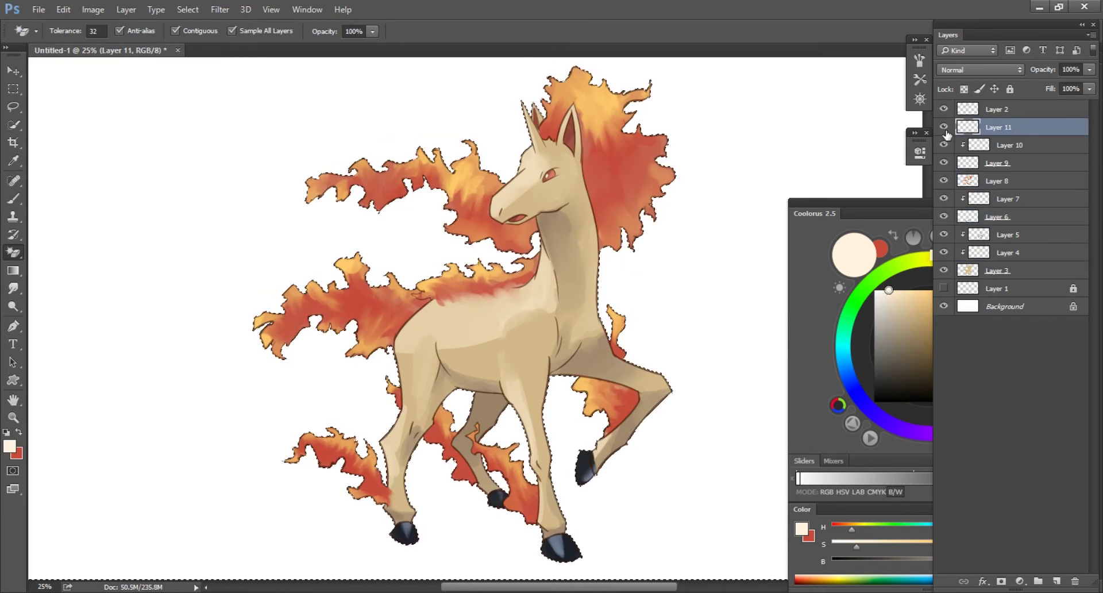
Create Layer 12 at the top, clip it below, and set a 175 Brush.
{"action": "key", "text": "ctrl+shift+alt+n"}
{"action": "key", "text": "ctrl+d"}
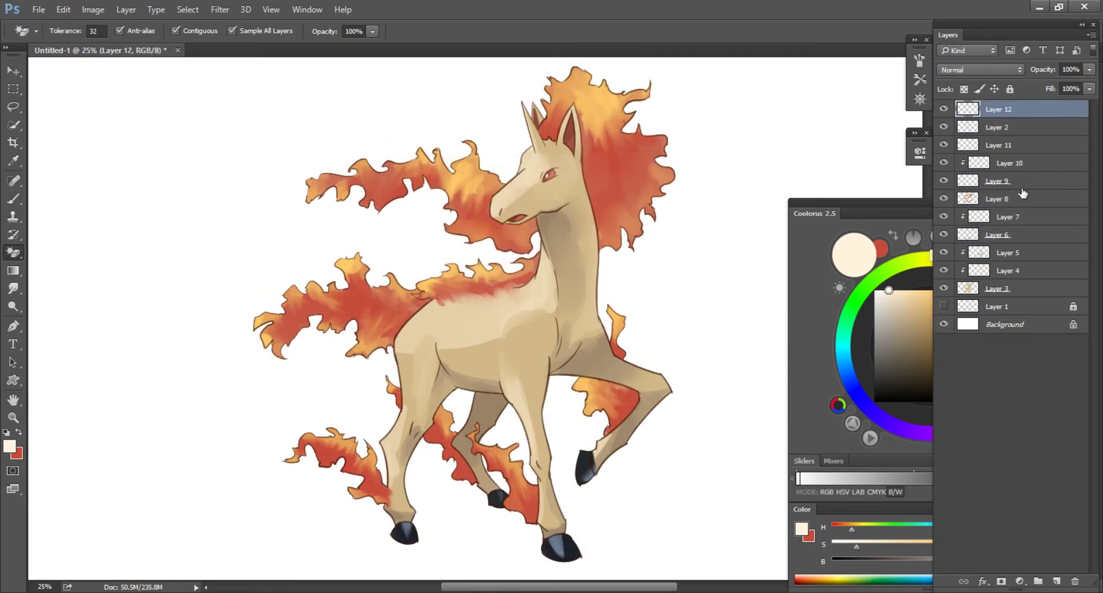
{"action": "left_click_drag", "start_coordinate": [1023, 193], "coordinate": [1000, 109]}
{"action": "key", "text": "ctrl+alt+g"}
{"action": "key", "text": "b"}
{"action": "key", "text": "bracketright"}
{"action": "key", "text": "bracketright"}
{"action": "key", "text": "bracketright"}
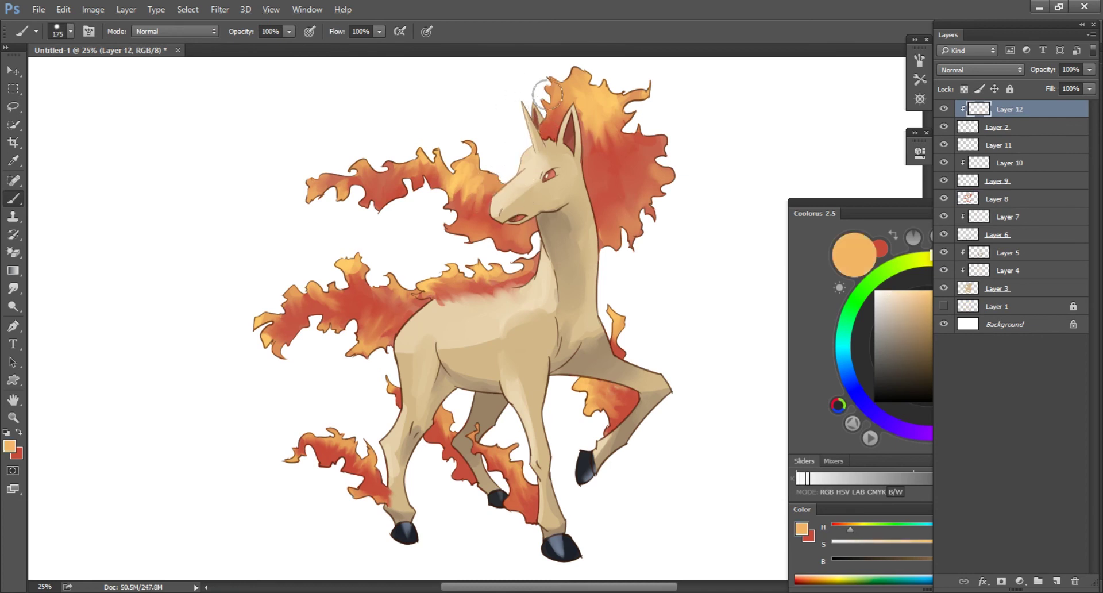
With a 352 brush, paint a faint red tint near the ear and pick lighter red B24E3F.
{"action": "key", "text": "bracketright"}
{"action": "key", "text": "bracketright"}
{"action": "key", "text": "bracketright"}
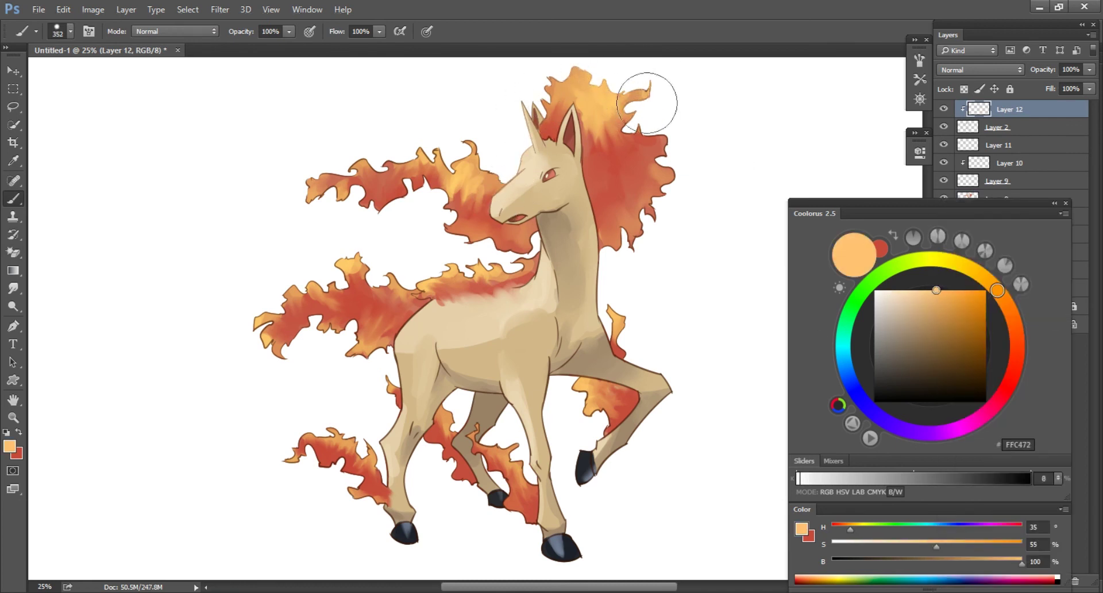
{"action": "key", "text": "x"}
{"action": "mouse_move", "coordinate": [620, 232]}
{"action": "left_mouse_down"}
{"action": "mouse_move", "coordinate": [570, 187]}
{"action": "mouse_move", "coordinate": [567, 153]}
{"action": "left_mouse_up"}
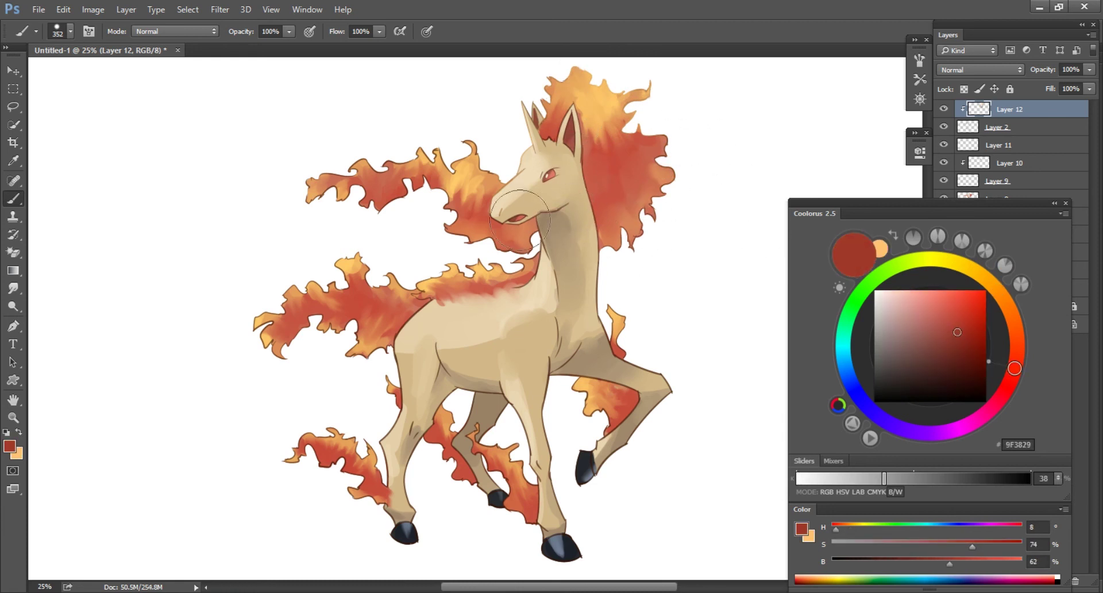
{"action": "key", "text": "x"}
{"action": "left_click_drag", "start_coordinate": [381, 135], "coordinate": [505, 160]}
Settle the lighter red, shrink the brush to 203, and pick darker red 8D2F22.
{"action": "key", "text": "x"}
{"action": "left_click", "coordinate": [946, 324]}
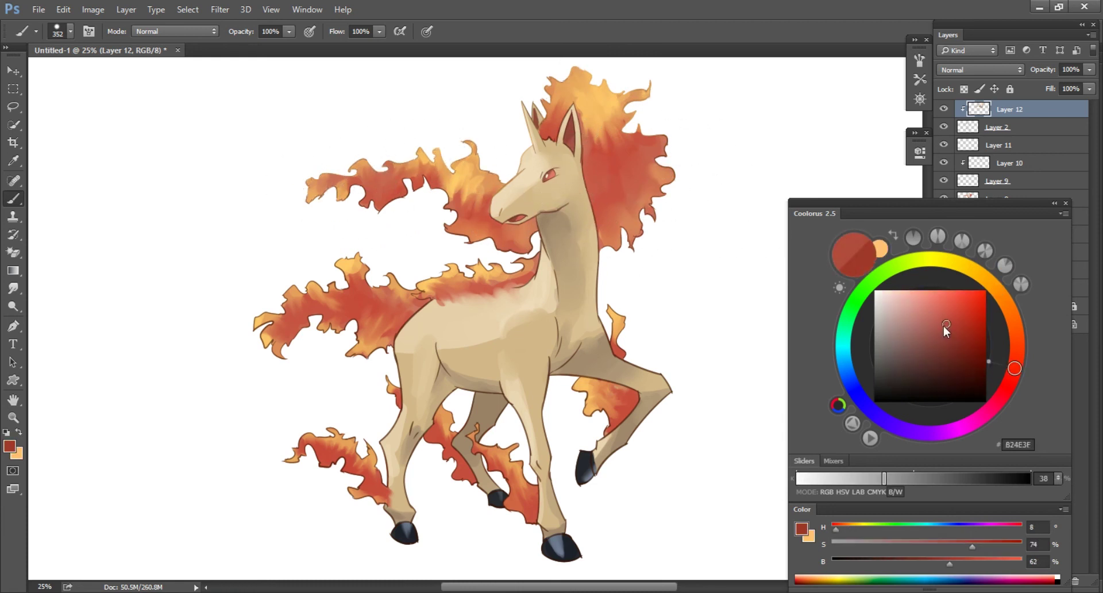
{"action": "left_click_drag", "start_coordinate": [944, 328], "coordinate": [948, 322]}
{"action": "key", "text": "x"}
{"action": "key", "text": "x"}
{"action": "left_click", "coordinate": [411, 298], "text": "alt"}
Alternate peach FFC472 and dark red 8D2F22 glow on the body, shading the front leg with a 315 brush.
{"action": "key", "text": "x"}
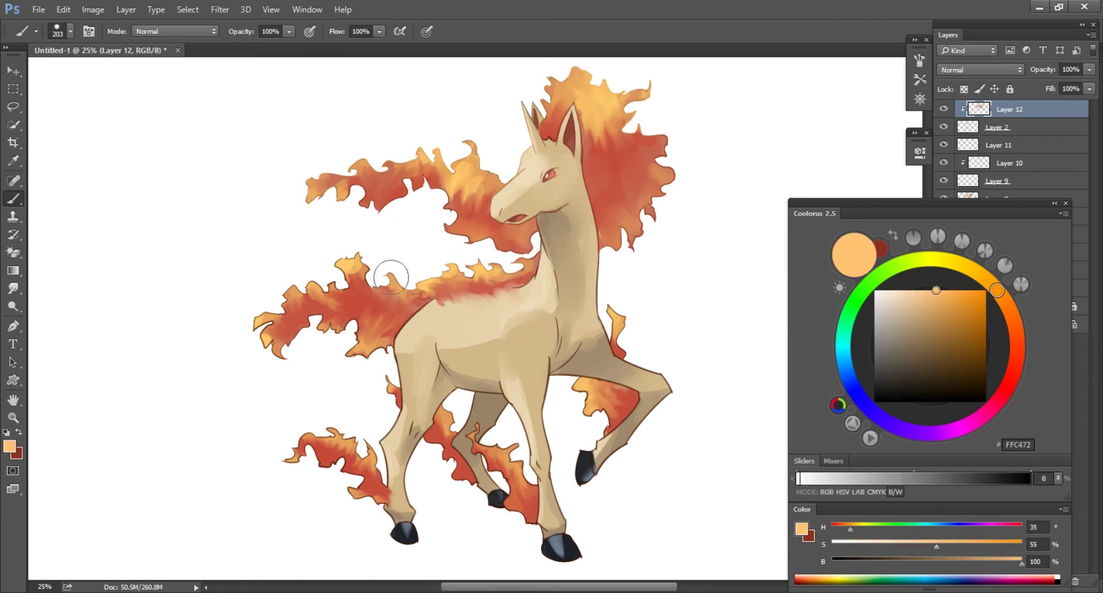
{"action": "key", "text": "x"}
{"action": "key", "text": "x"}
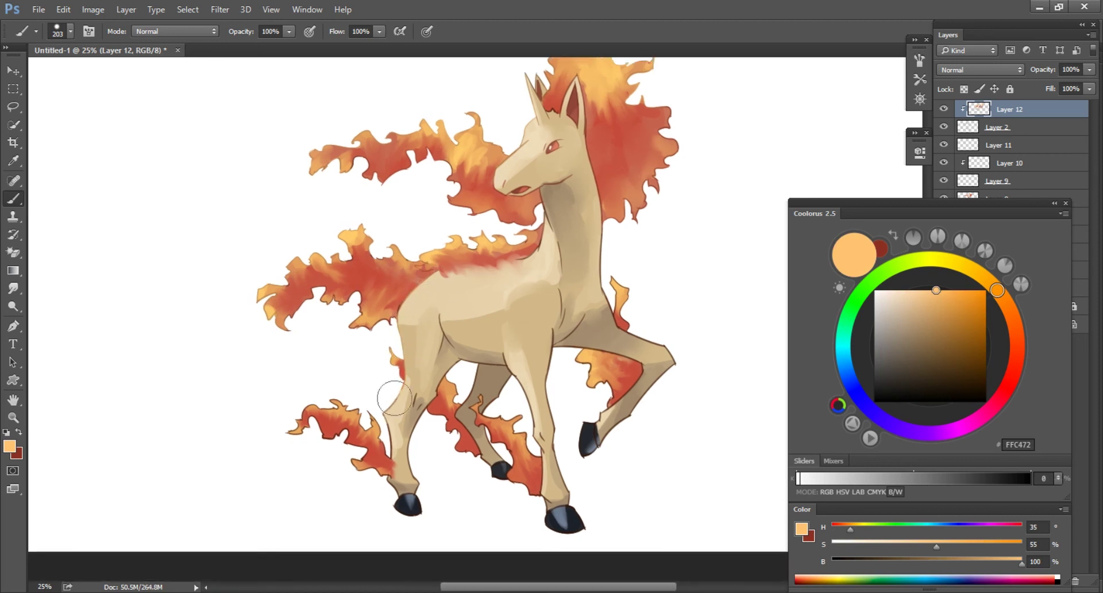
{"action": "key", "text": "x"}
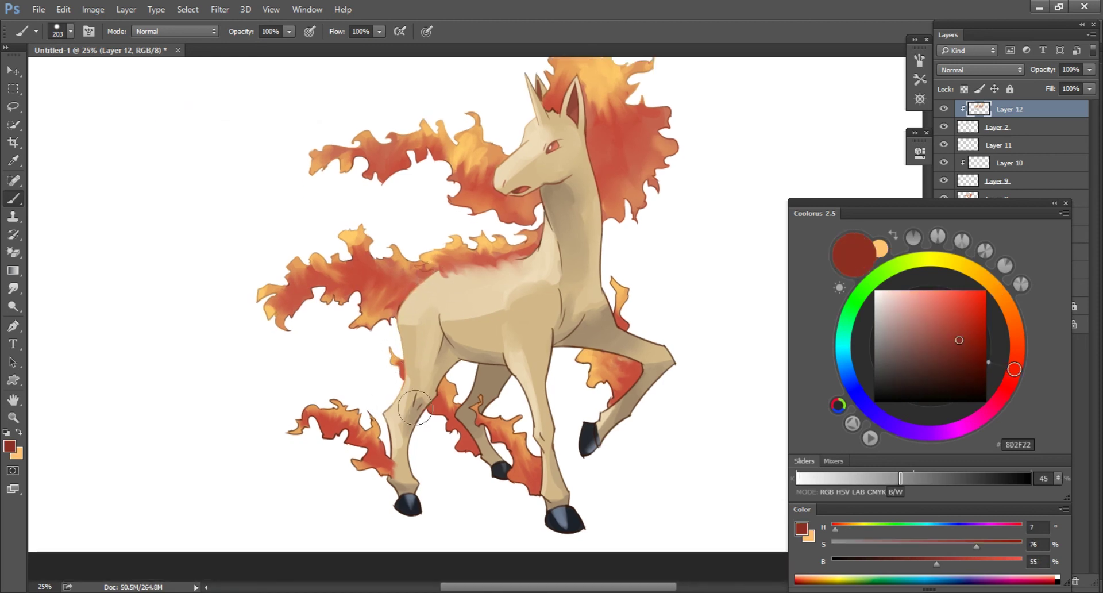
{"action": "key", "text": "x"}
{"action": "key", "text": "x"}
{"action": "key", "text": "x"}
{"action": "key", "text": "x"}
{"action": "key", "text": "x"}
{"action": "key", "text": "x"}
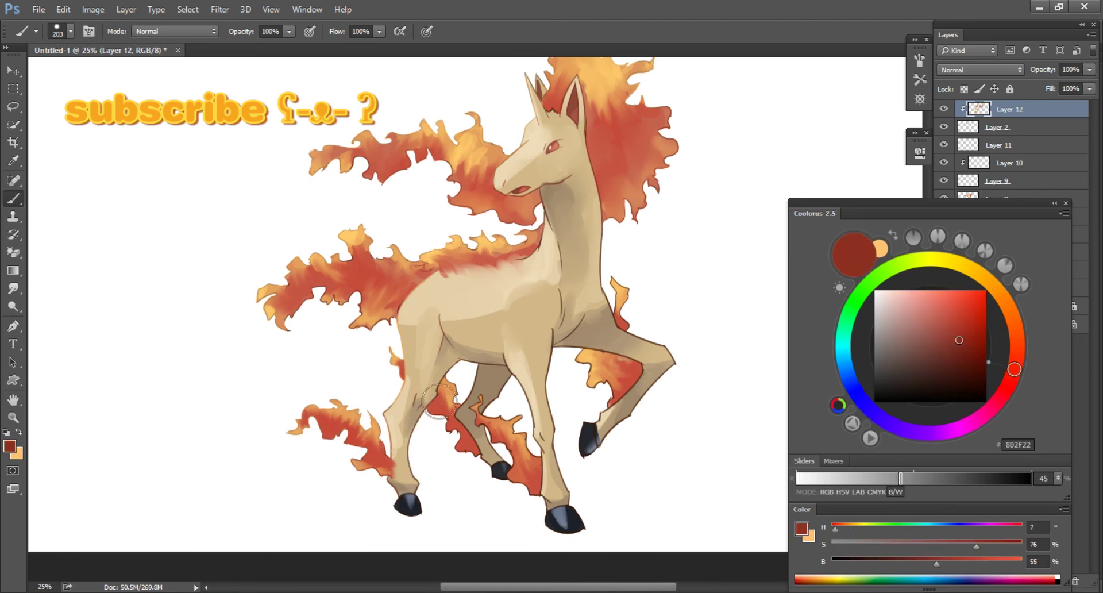
{"action": "key", "text": "x"}
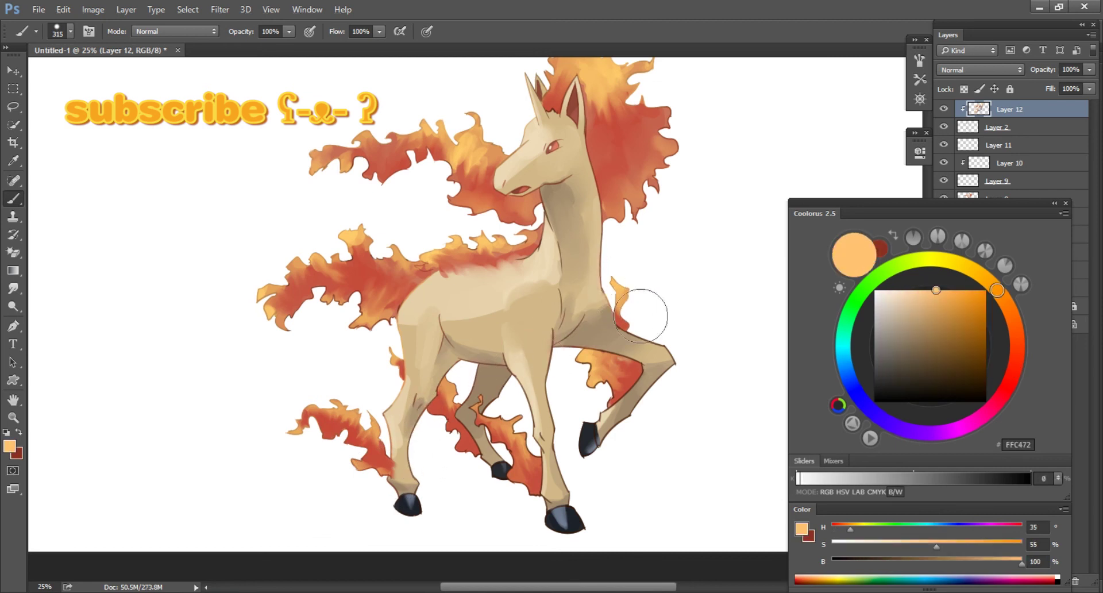
{"action": "key", "text": "x"}
{"action": "key", "text": "x"}
{"action": "key", "text": "x"}
{"action": "key", "text": "x"}
{"action": "key", "text": "x"}
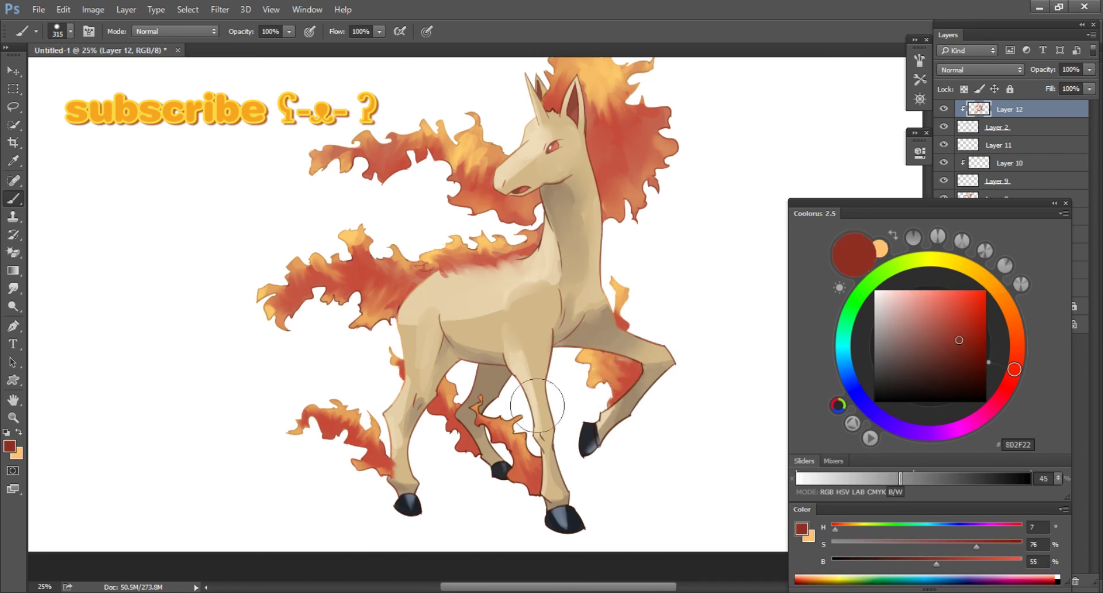
{"action": "key", "text": "x"}
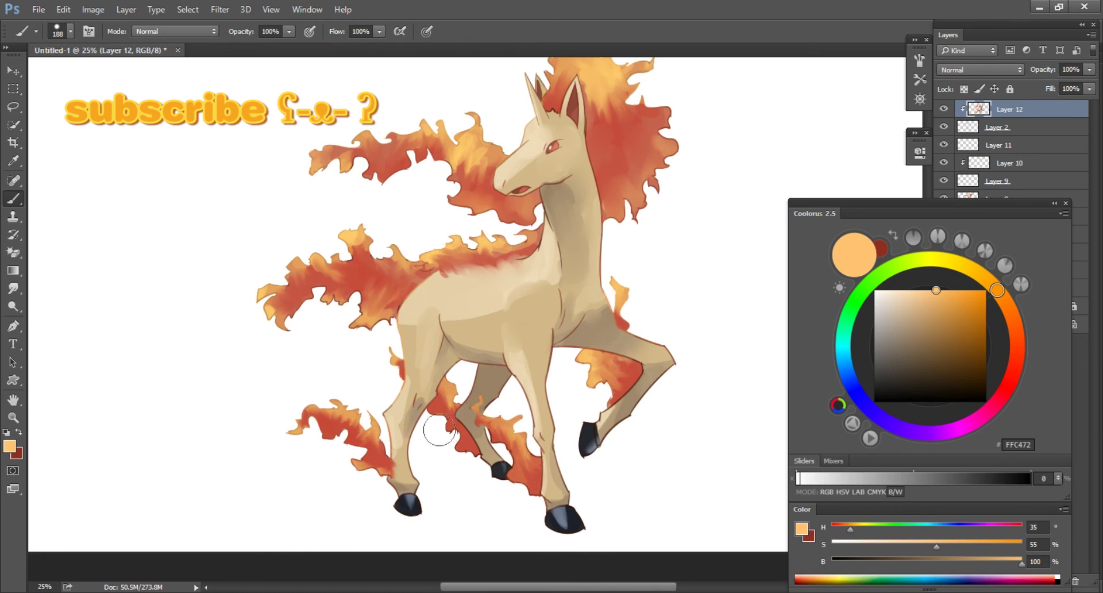
{"action": "key", "text": "x"}
{"action": "key", "text": "x"}
{"action": "key", "text": "x"}
{"action": "key", "text": "x"}
{"action": "key", "text": "x"}
{"action": "key", "text": "x"}
{"action": "key", "text": "x"}
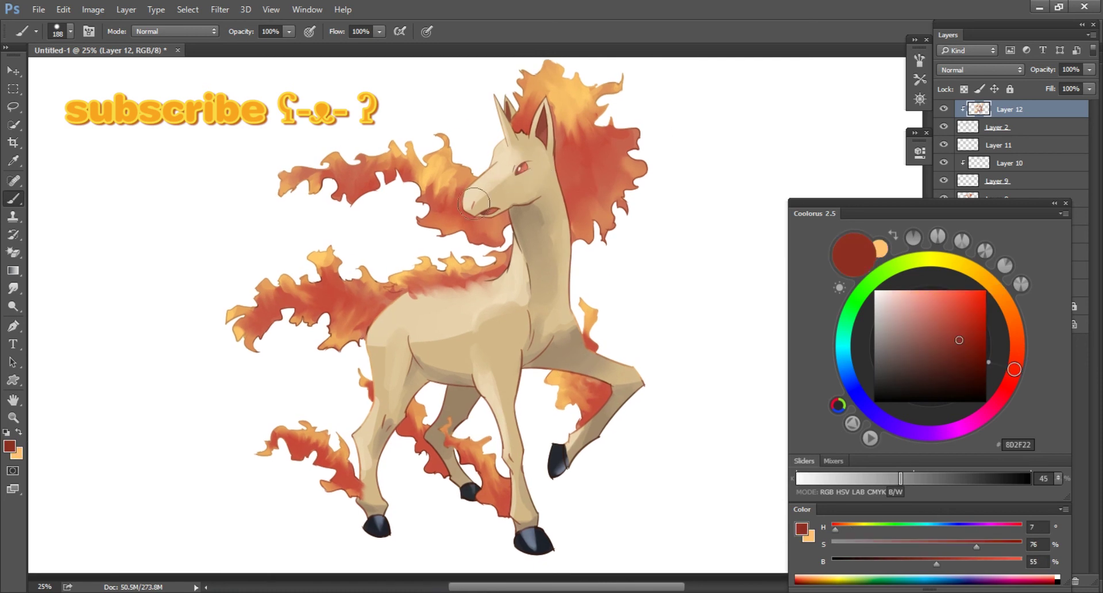